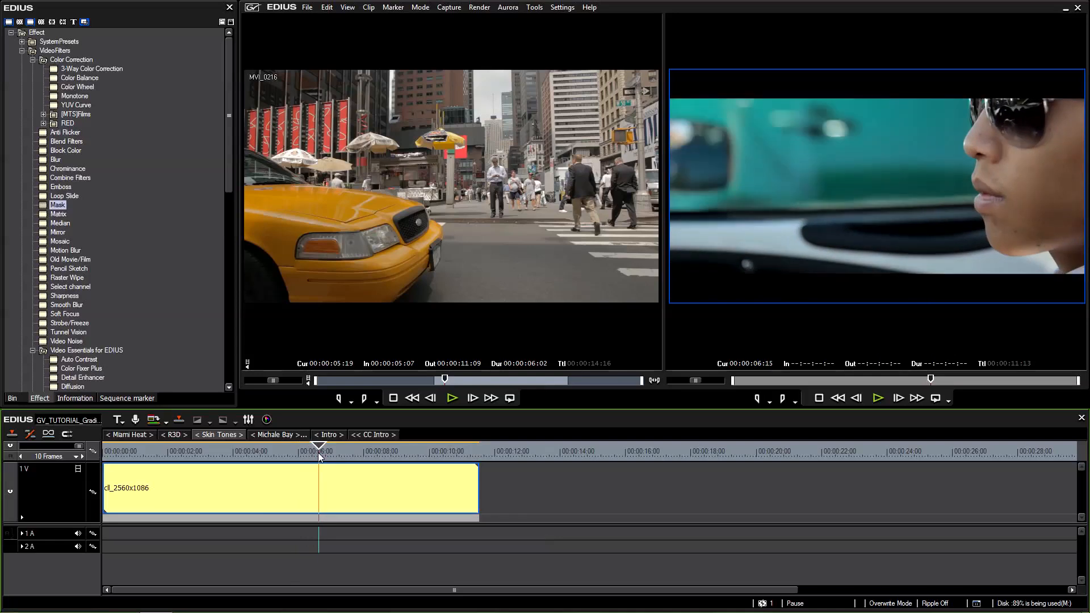
Apply the Mask filter to the cll_2560x1086 clip and open its settings in an enlarged window.
left_click_drag(57, 205, 352, 486)
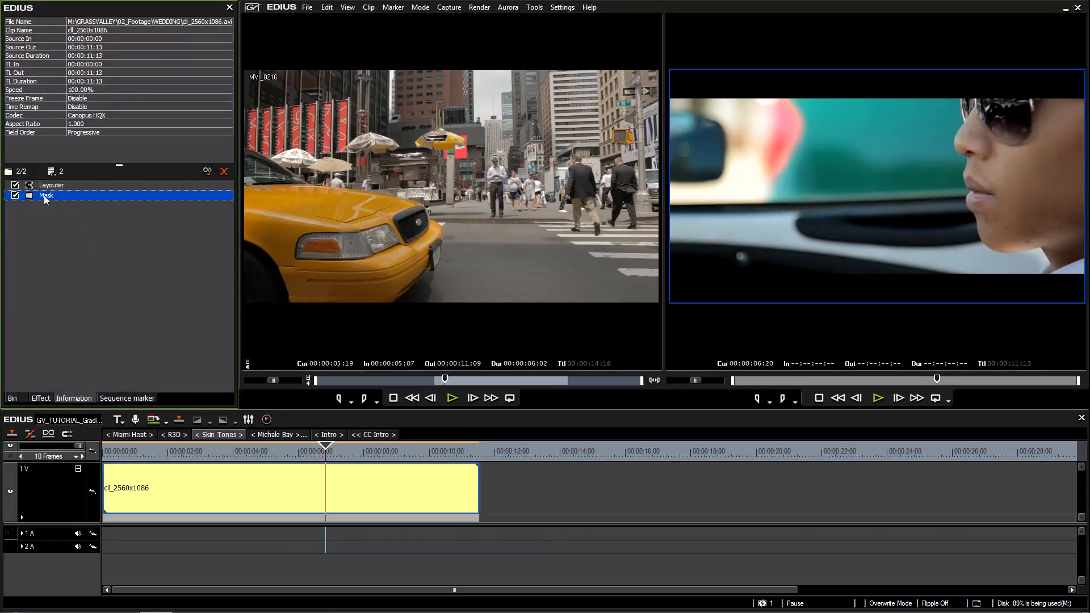
double_click(43, 195)
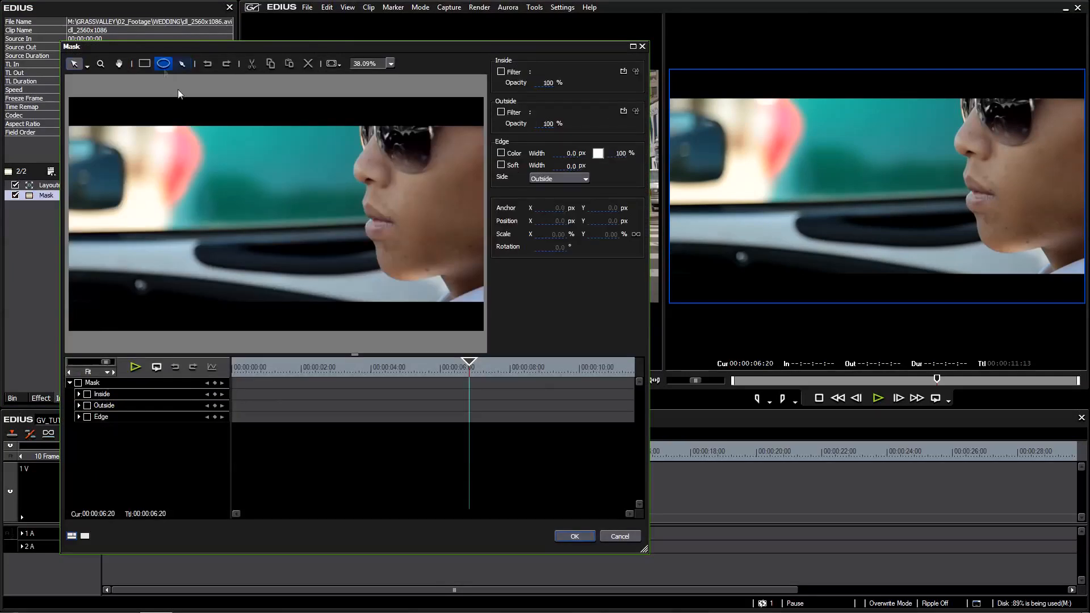
left_click_drag(645, 549, 767, 574)
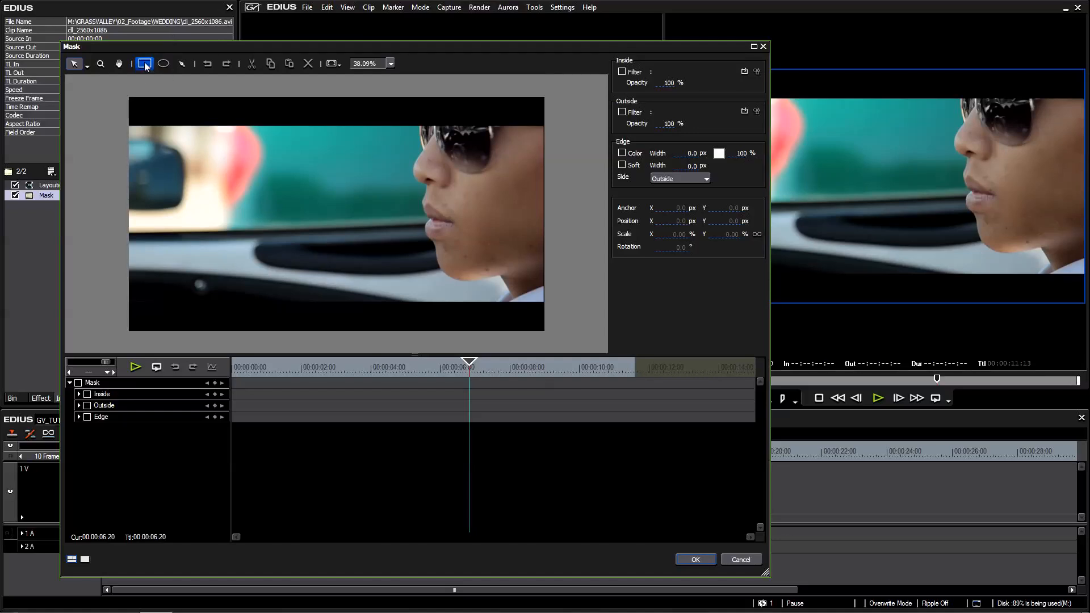
Draw a rectangular mask, scale it to about 39% and place it over the teal area beside the face.
left_click(147, 66)
left_click_drag(88, 100, 528, 276)
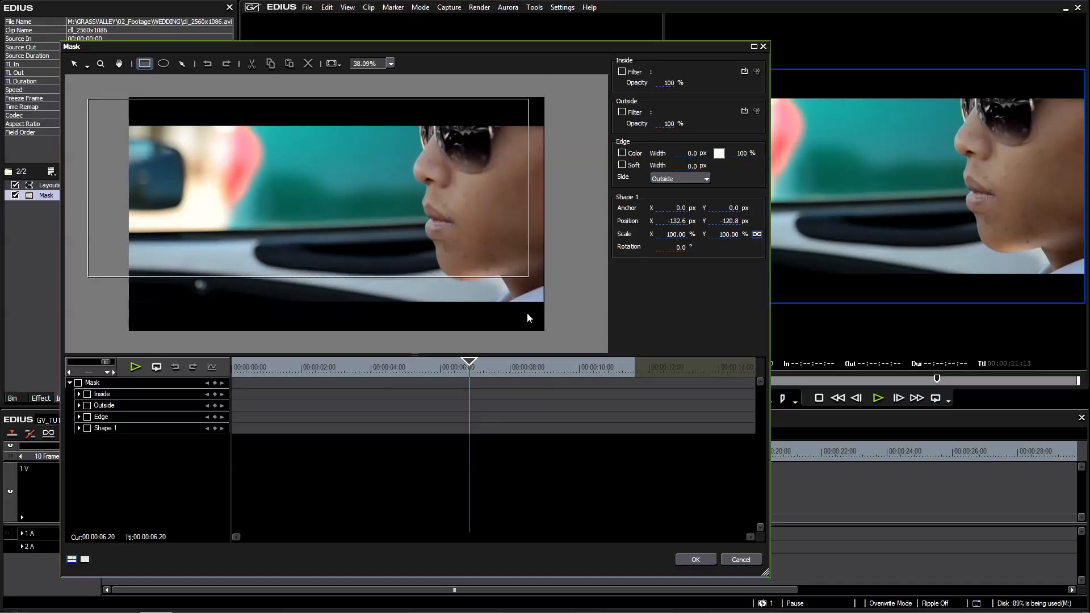
left_click_drag(388, 201, 405, 231)
left_click_drag(377, 242, 360, 175)
Enable the filter inside the mask and assign the Color Wheel color correction to it.
left_click(622, 71)
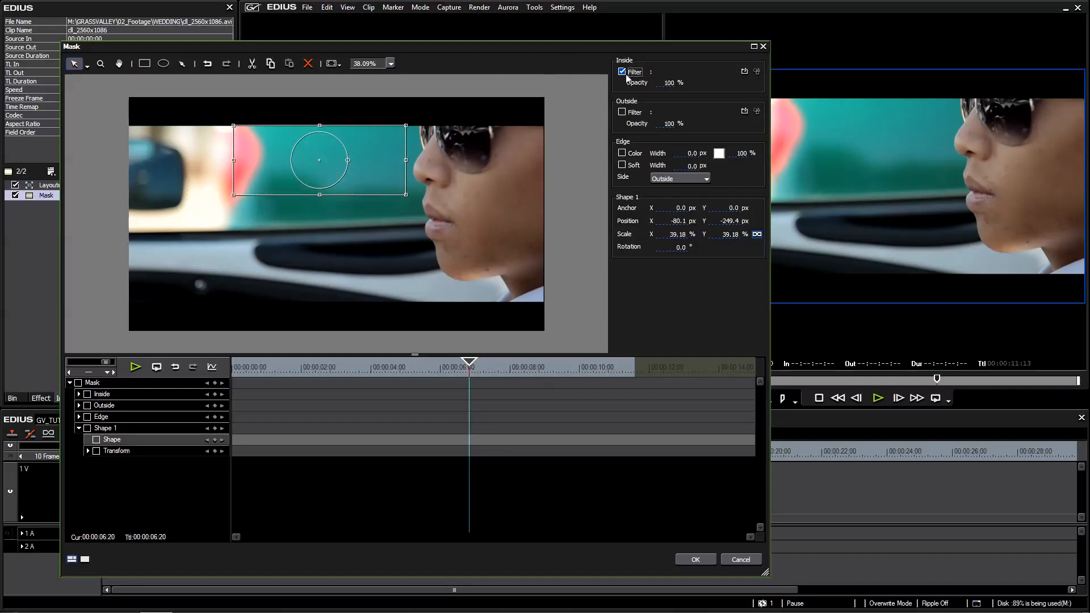
left_click(745, 72)
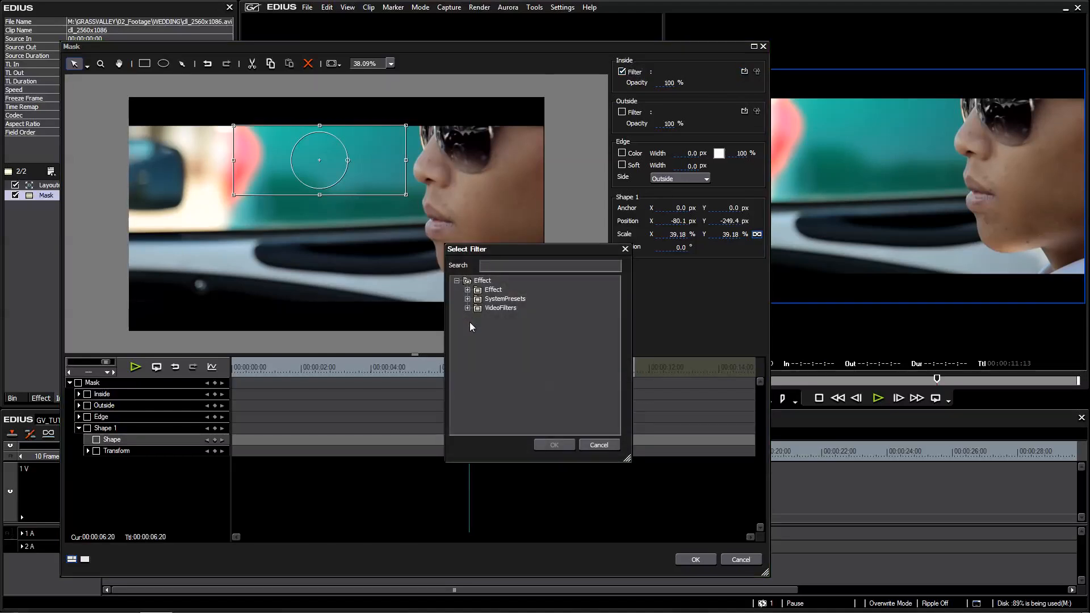
left_click(469, 308)
left_click(480, 299)
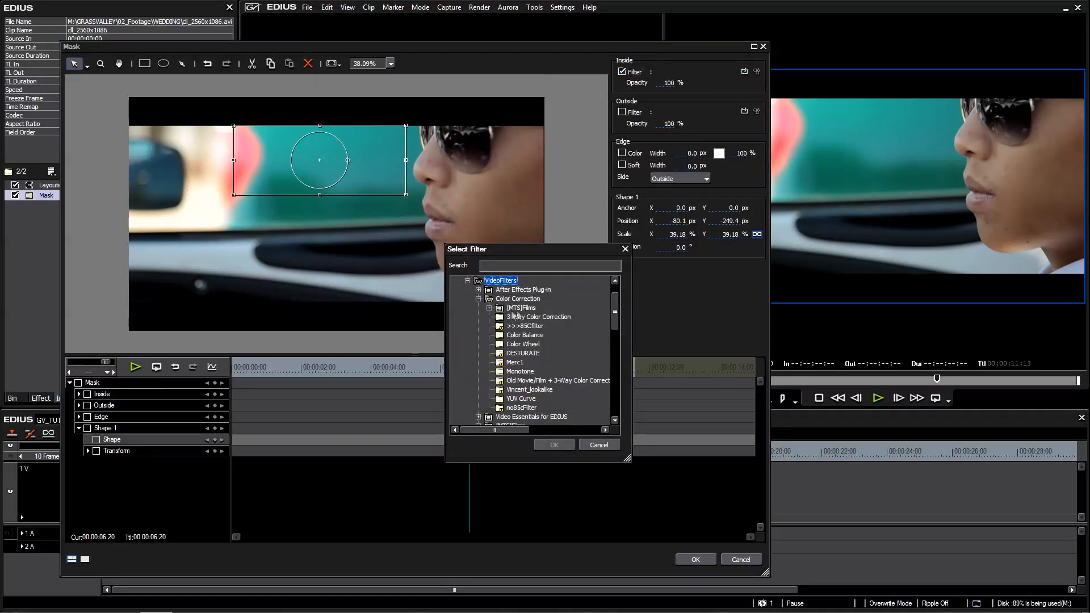
left_click(526, 344)
left_click(554, 445)
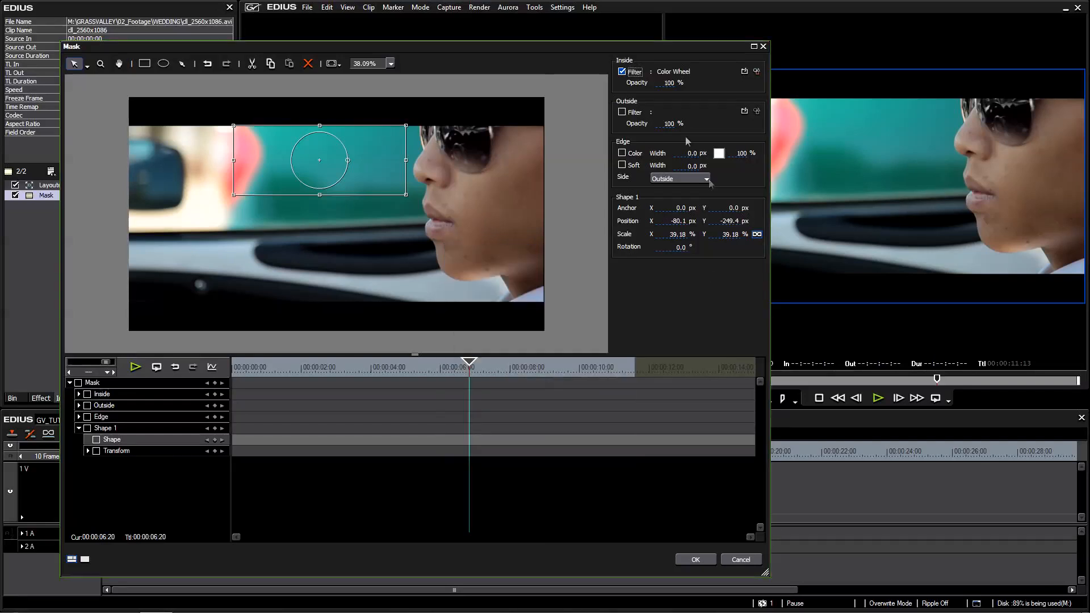
Set the inside Color Wheel filter to a hue of about 116° and saturation of -8, and confirm the mask settings.
left_click(757, 71)
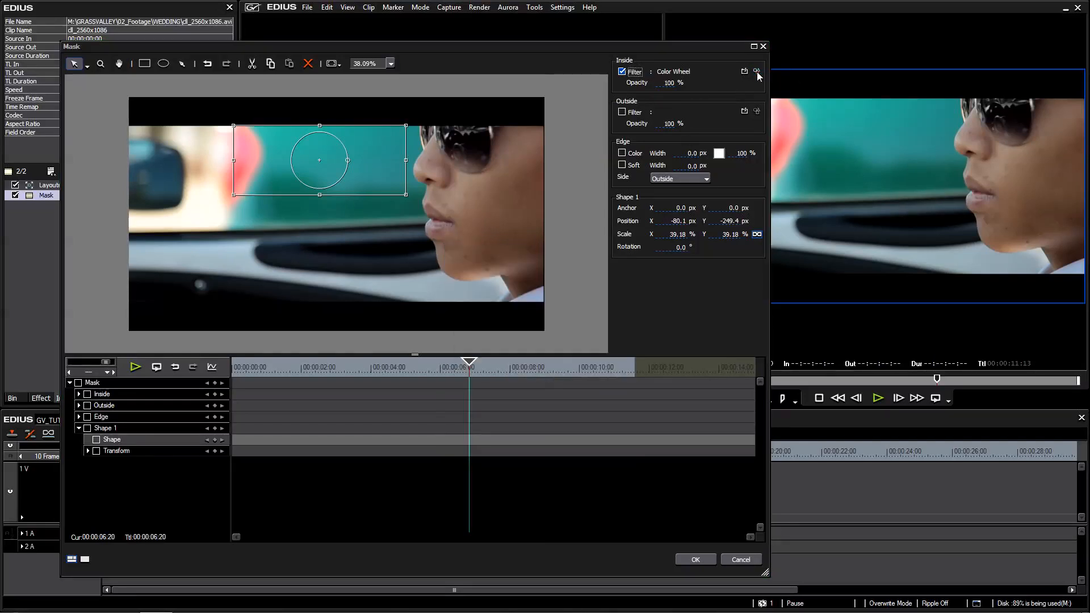
left_click_drag(278, 29, 702, 180)
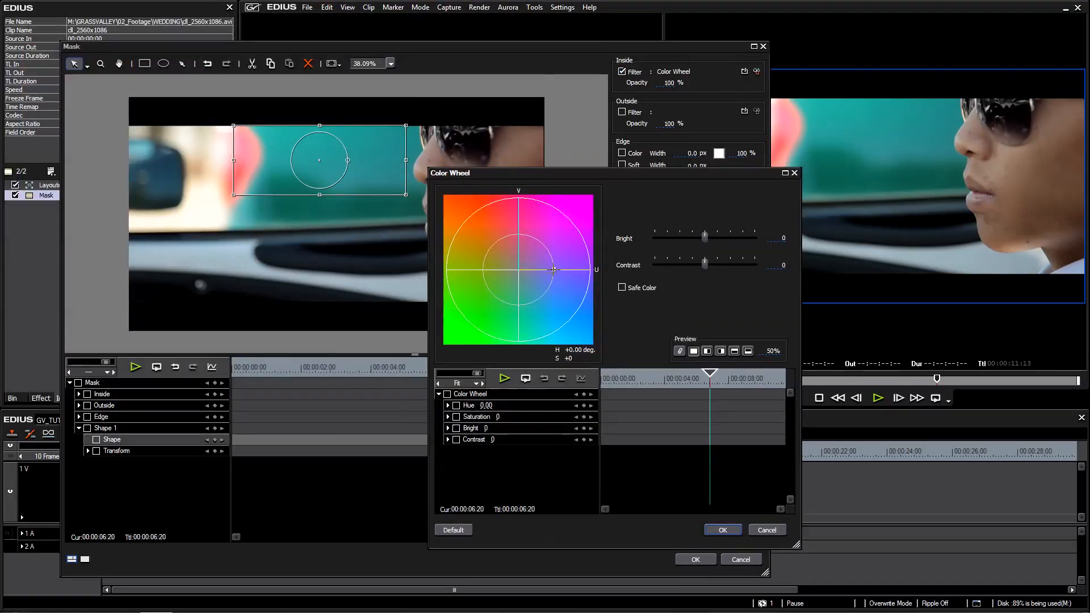
left_click_drag(554, 270, 500, 258)
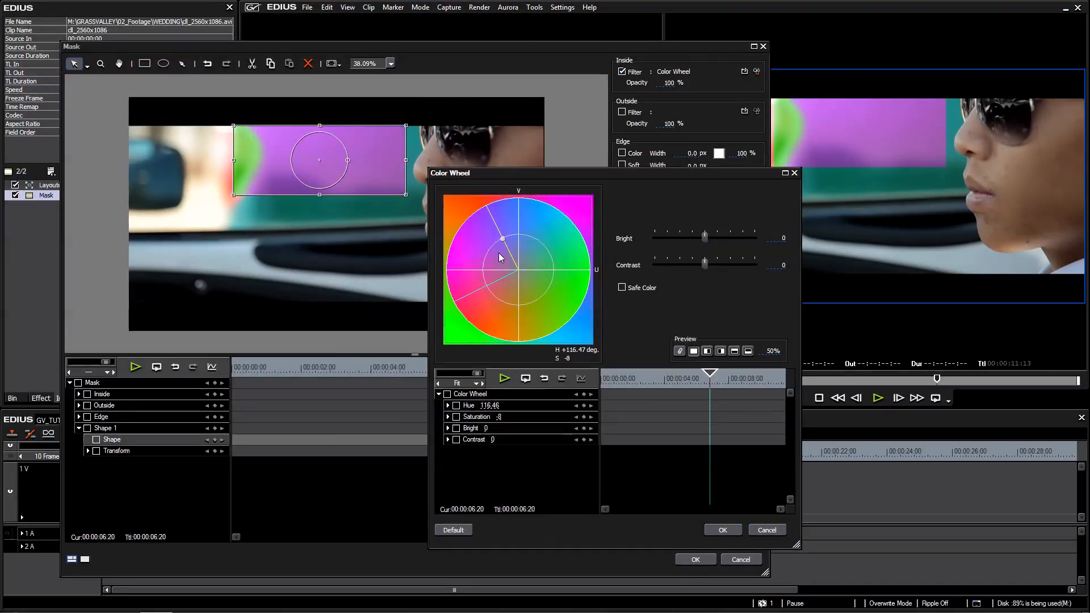
left_click(723, 530)
left_click(699, 558)
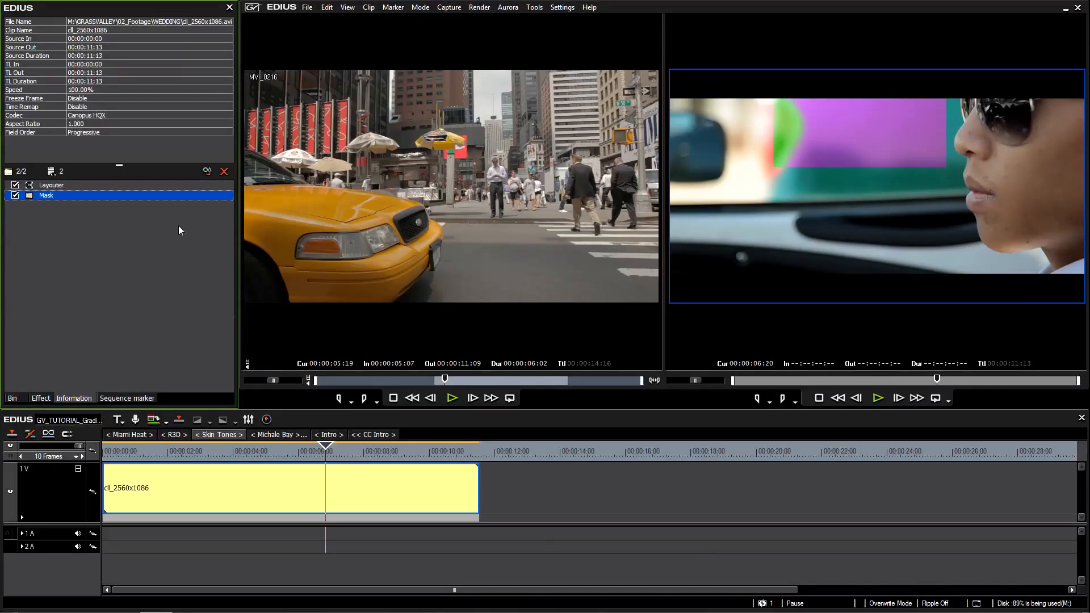
Reopen the Mask settings, move the rectangular mask over the mouth and delete it.
double_click(45, 195)
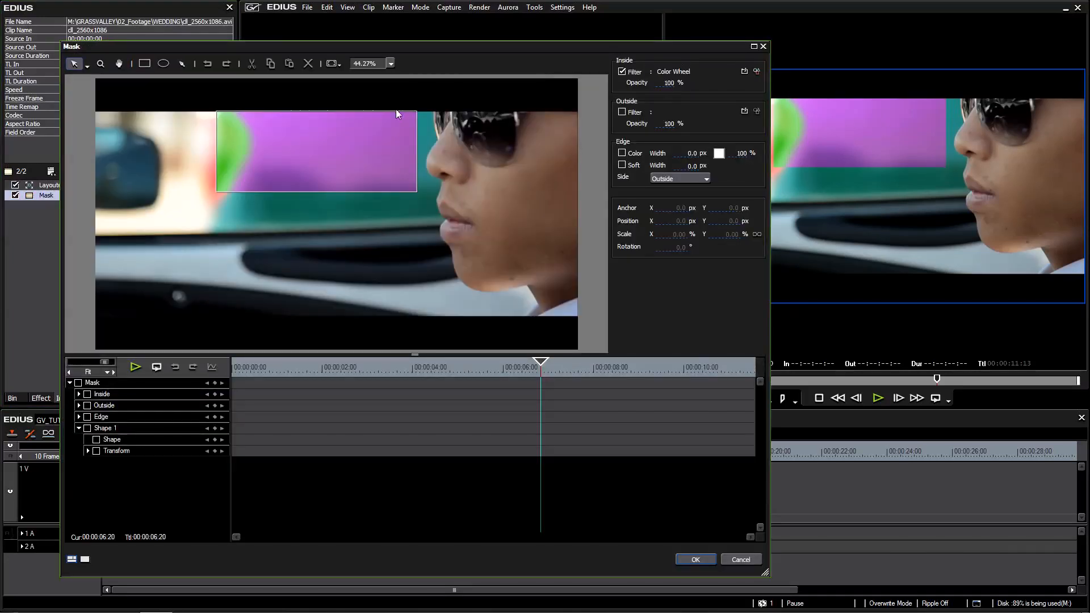
left_click_drag(350, 175, 457, 245)
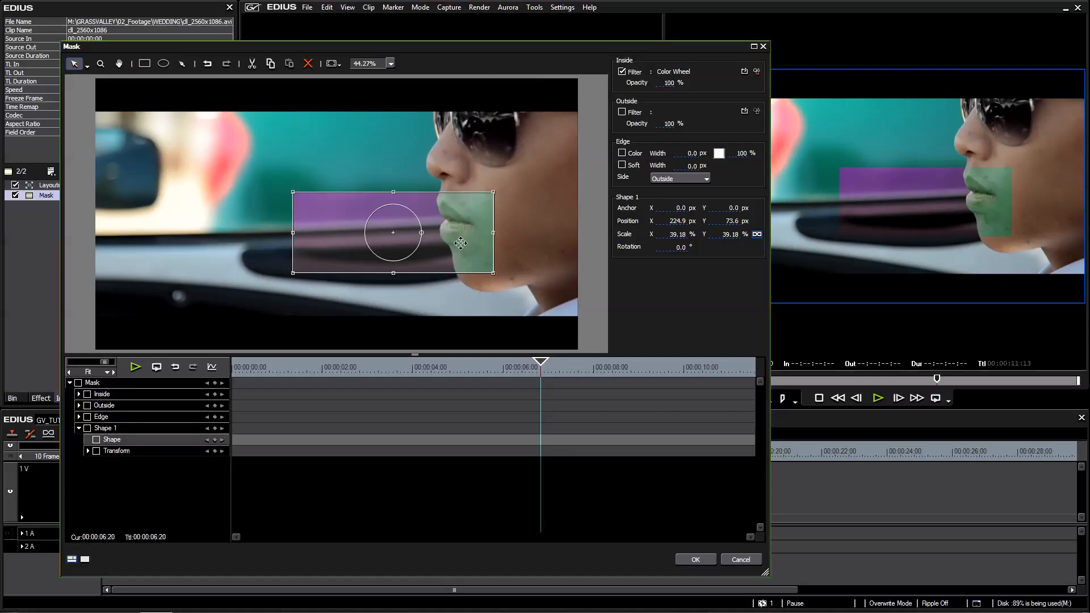
key("Delete")
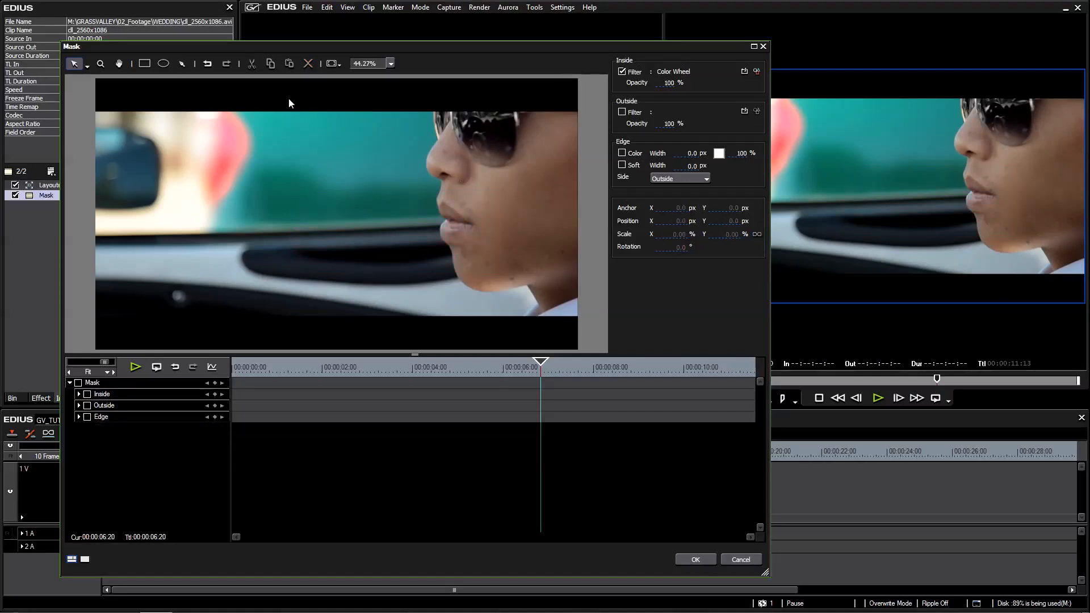
Draw an elliptical mask near the middle of the frame beside the face and delete it.
left_click(164, 64)
left_click_drag(269, 135, 437, 289)
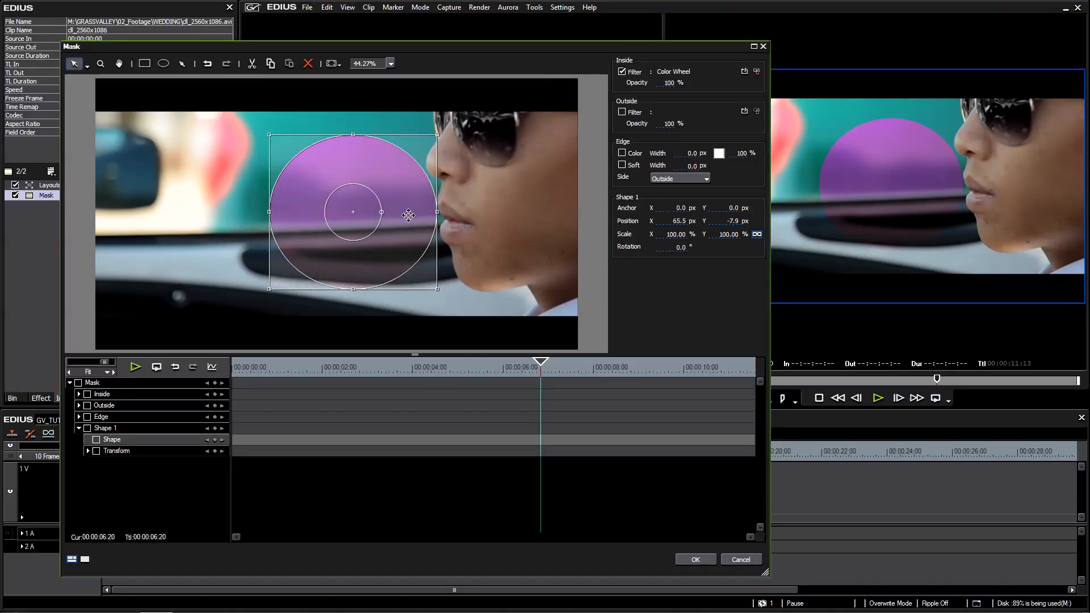
key("Delete")
Trace a closed freeform mask along the face's profile from nose to neck, delete it and confirm the Mask settings.
left_click(184, 64)
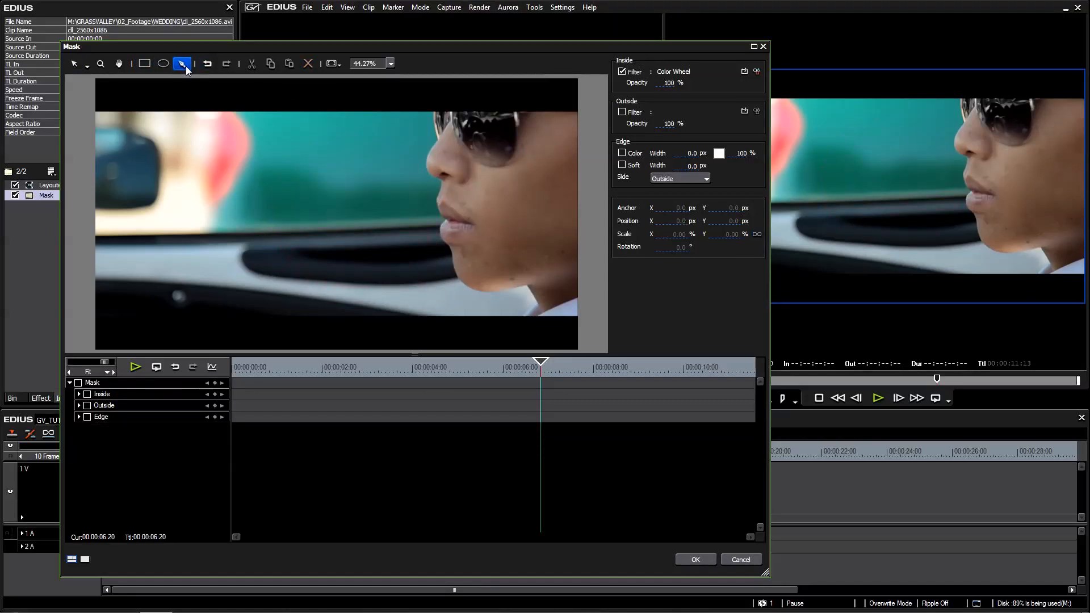
left_click(440, 140)
mouse_move(425, 168)
left_mouse_down()
mouse_move(445, 218)
mouse_move(438, 238)
left_mouse_up()
left_click(442, 182)
left_click(443, 186)
left_click_drag(448, 247, 452, 249)
left_click(453, 264)
left_click(461, 278)
left_click(469, 290)
left_click_drag(499, 294, 515, 291)
left_click(532, 288)
left_click(543, 310)
left_click(338, 271)
left_click_drag(371, 186, 382, 181)
left_click_drag(418, 137, 425, 132)
left_click(440, 139)
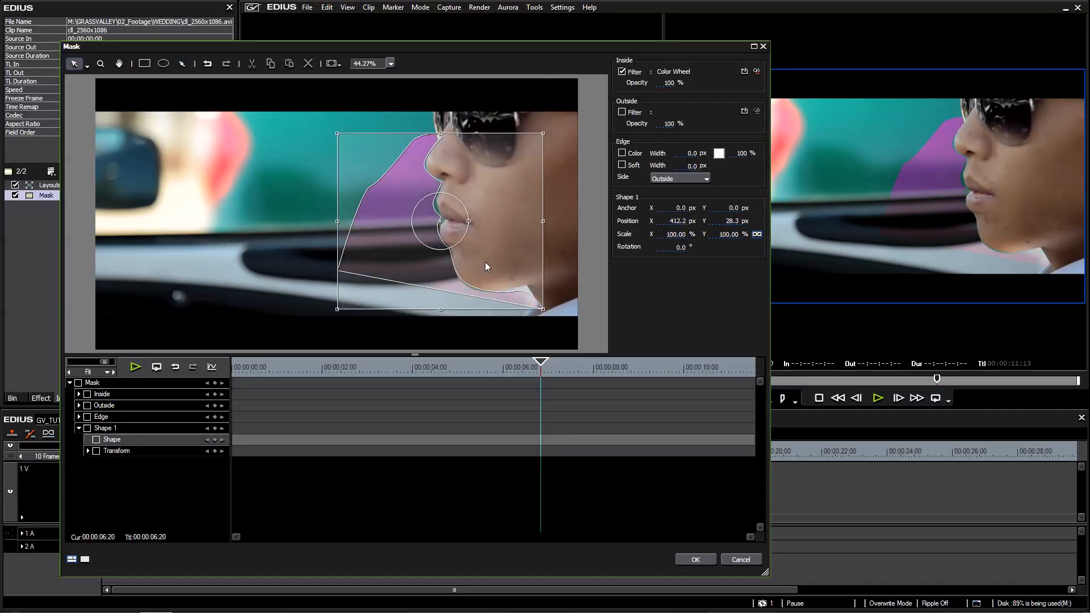
key("Delete")
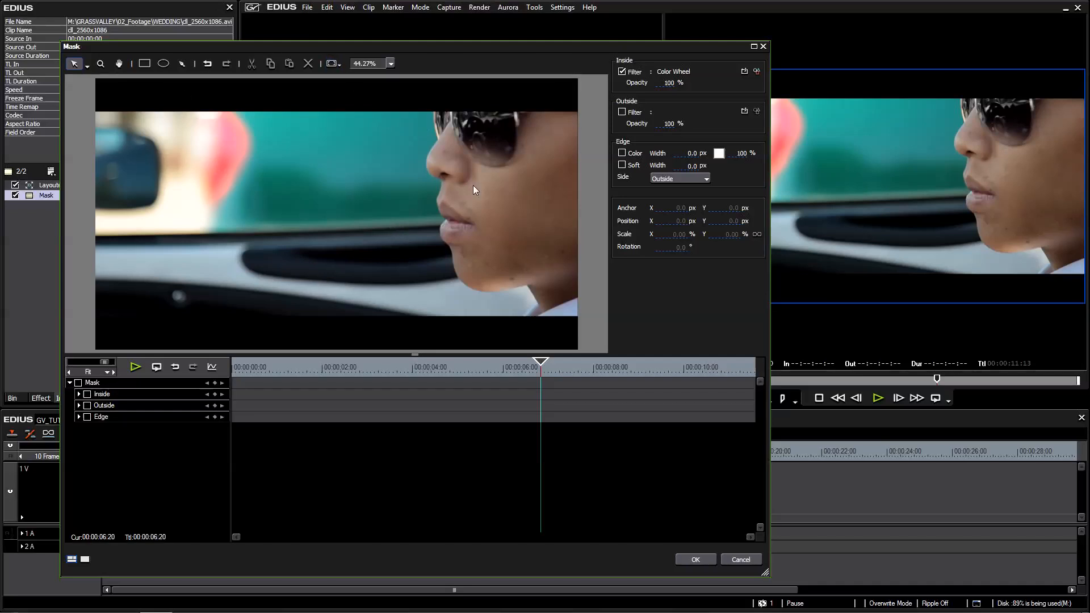
left_click(696, 560)
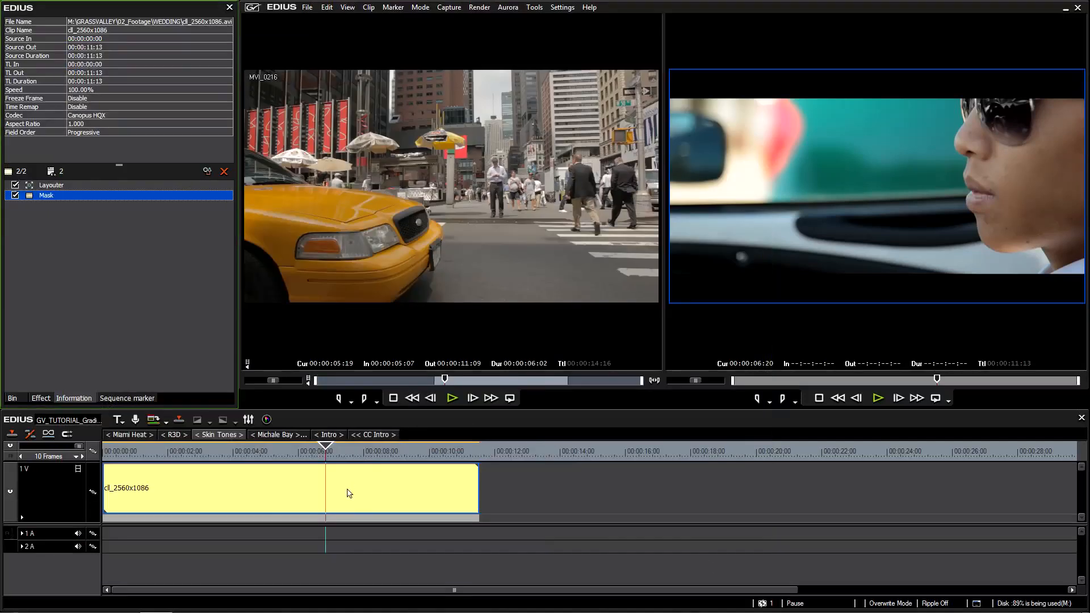
Apply the 3-Way Color Correction filter to the cll_2560x1086 clip and open its settings.
left_click(366, 453)
left_click_drag(366, 453, 325, 457)
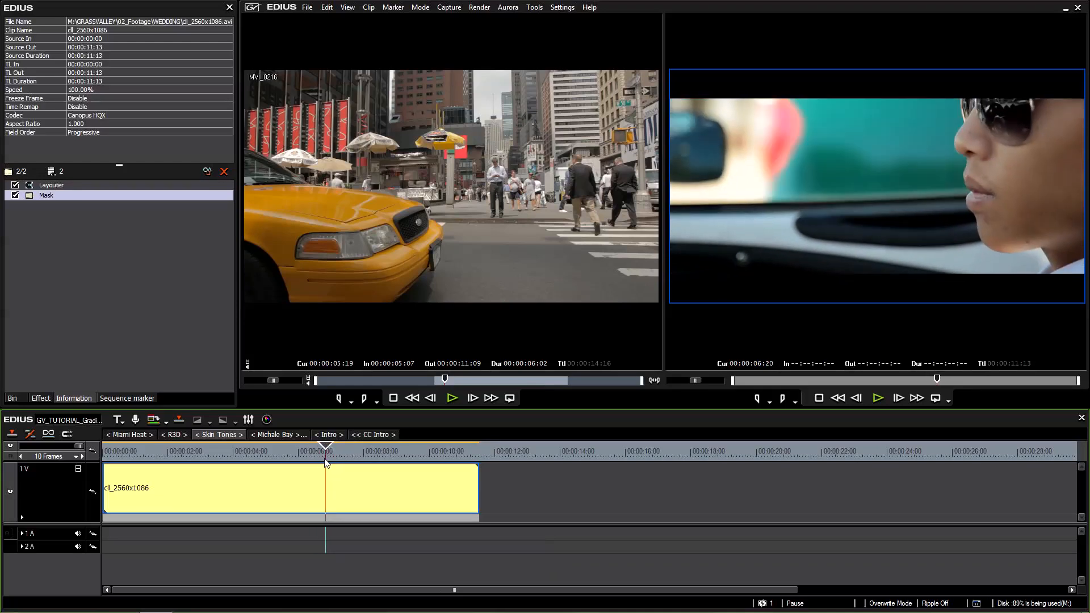
left_click(41, 398)
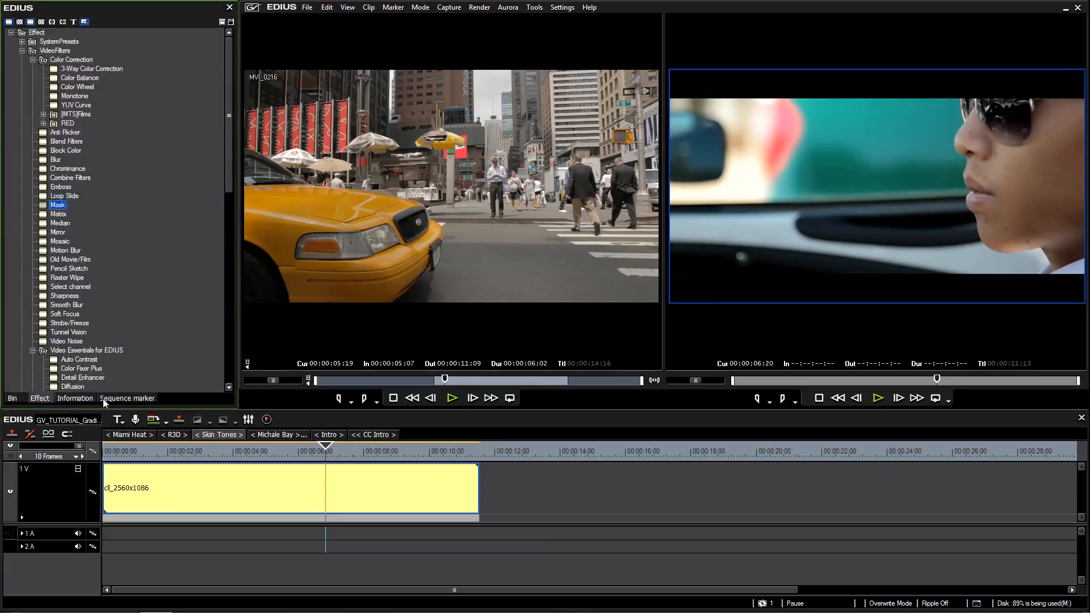
left_click_drag(96, 70, 291, 490)
double_click(76, 206)
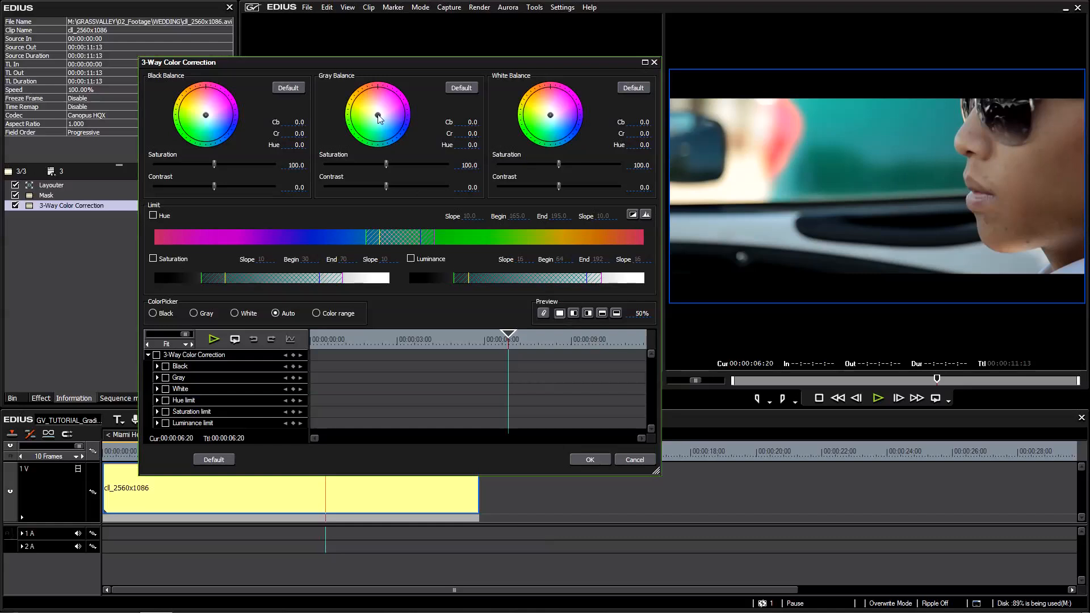
Try shifting the gray, black and white balance wheels and the gray contrast, resetting each balance to its default.
left_click_drag(378, 131, 381, 134)
left_click(461, 88)
left_click_drag(205, 115, 181, 119)
left_click(284, 89)
left_click_drag(551, 116, 548, 131)
left_click(622, 91)
left_click_drag(373, 165, 402, 187)
left_click(461, 89)
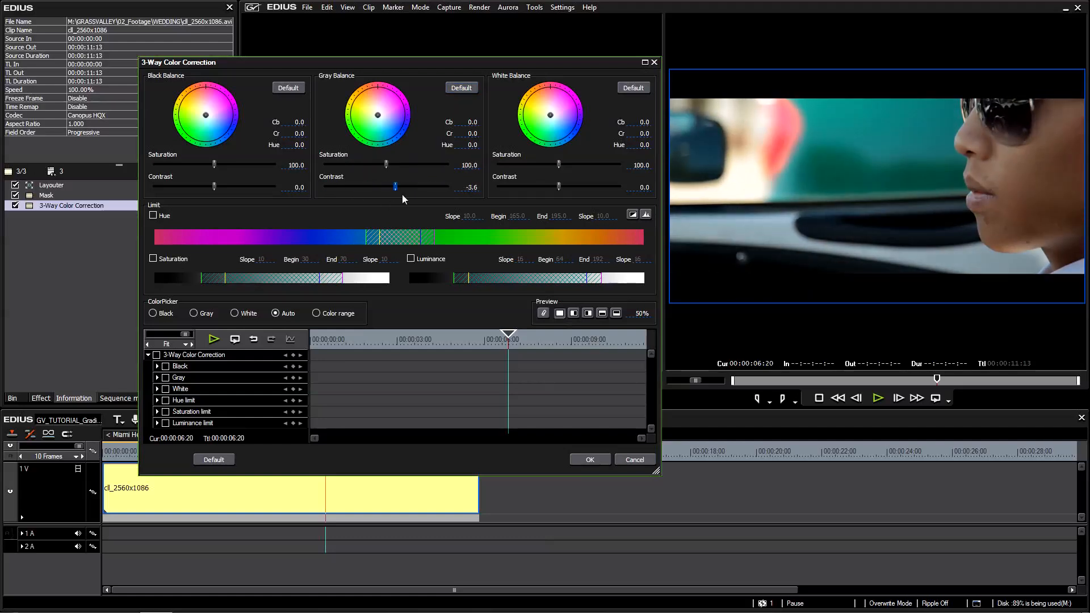
left_click(461, 89)
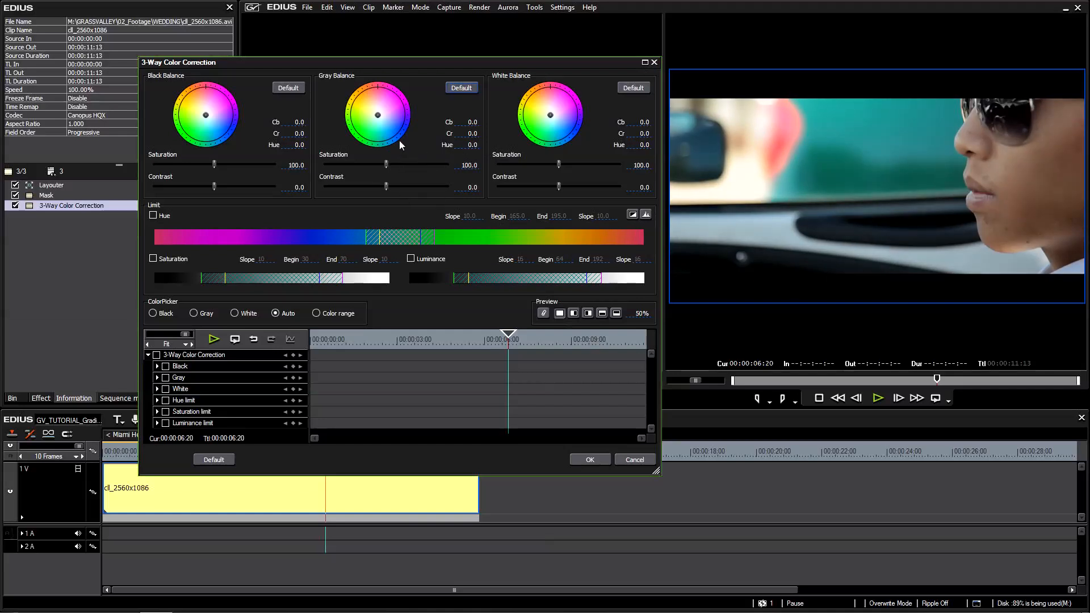
Enable the hue limit, shift its range to 288–318 in the orange tones, and disable the limit.
mouse_move(430, 62)
left_mouse_down()
mouse_move(416, 66)
mouse_move(424, 79)
left_mouse_up()
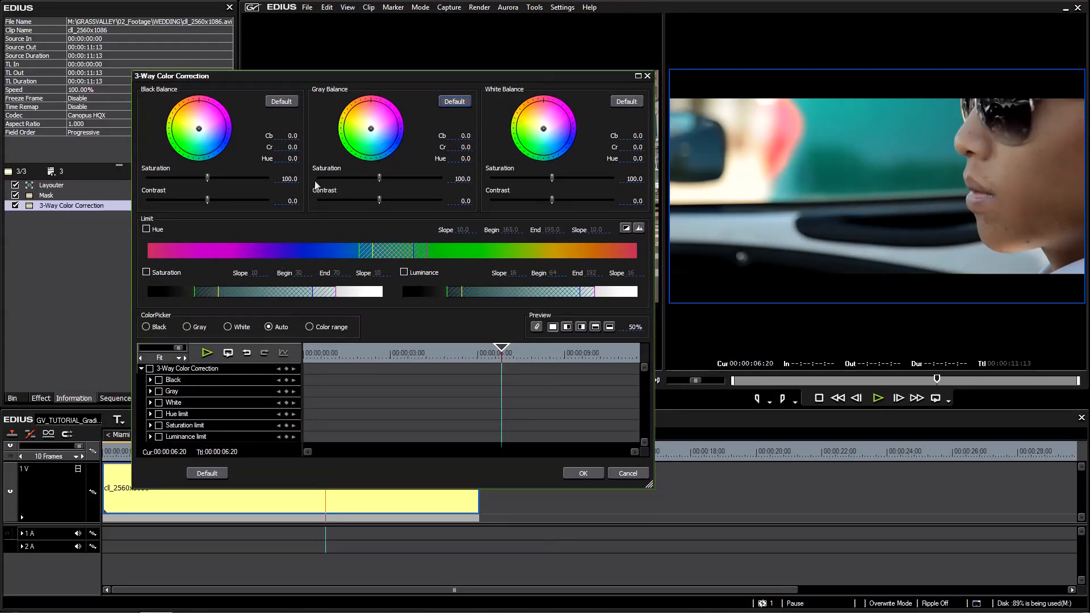
left_click(146, 230)
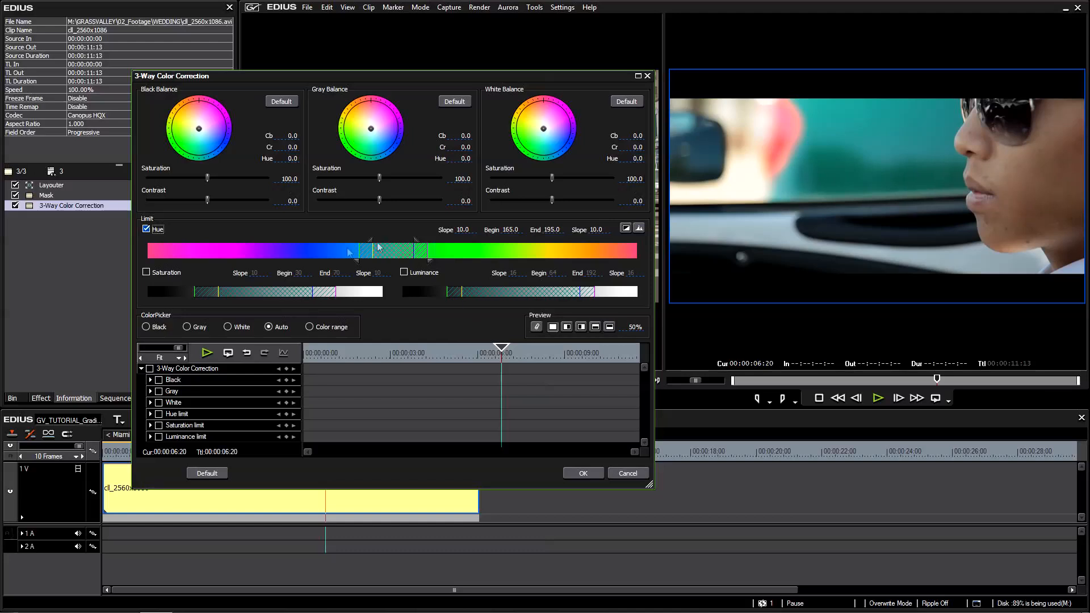
mouse_move(450, 259)
left_mouse_down()
mouse_move(568, 254)
mouse_move(352, 255)
left_mouse_up()
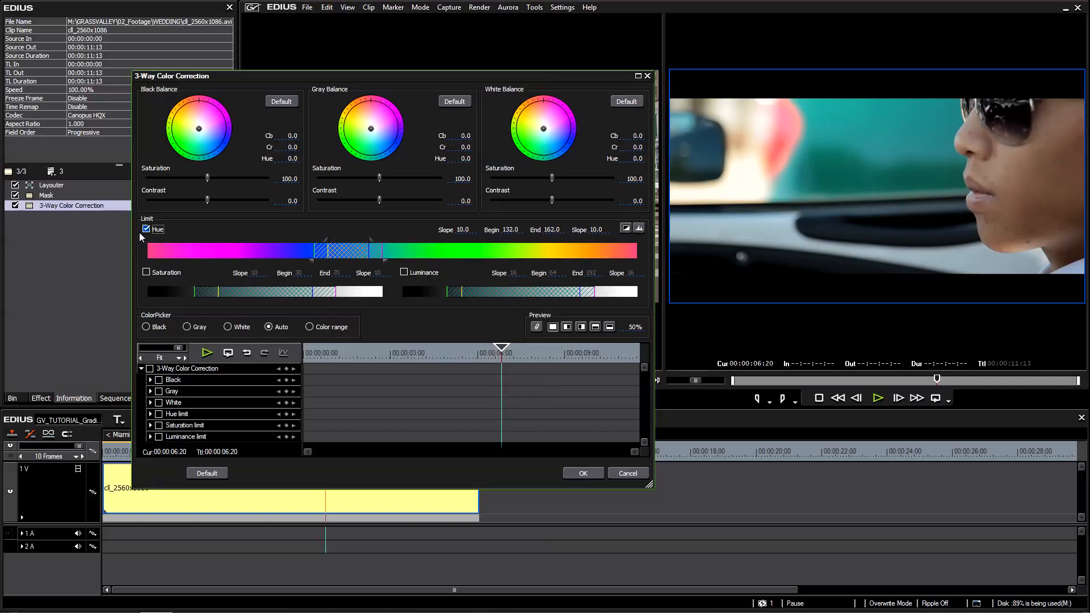
left_click_drag(342, 257, 556, 260)
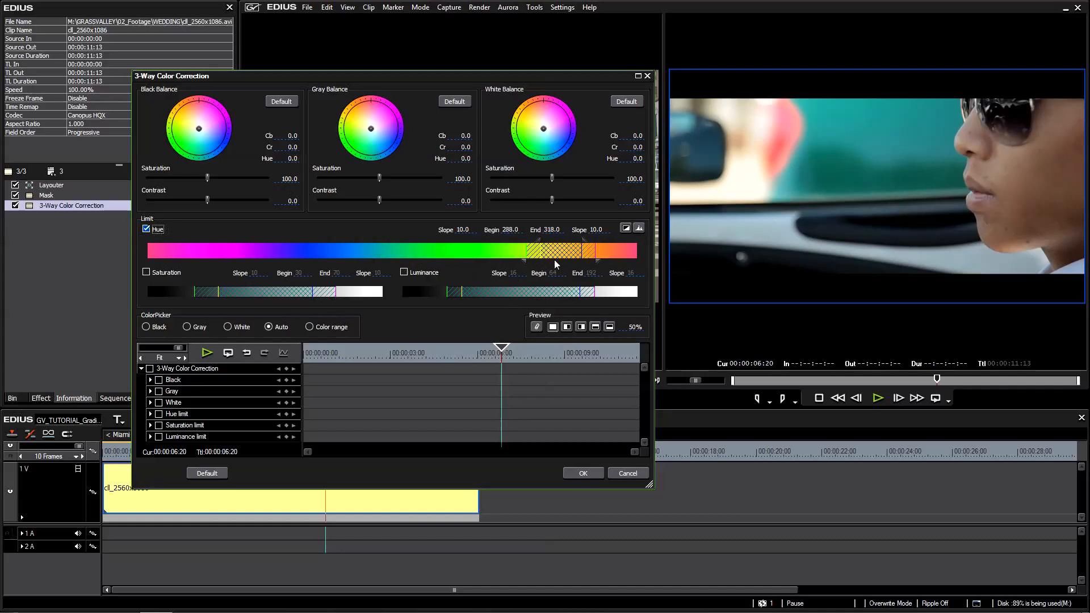
left_click(146, 229)
Shift the saturation limit range to 21–61 and the luminance limit range to 70–198, enabling each only while adjusting it.
left_click(147, 272)
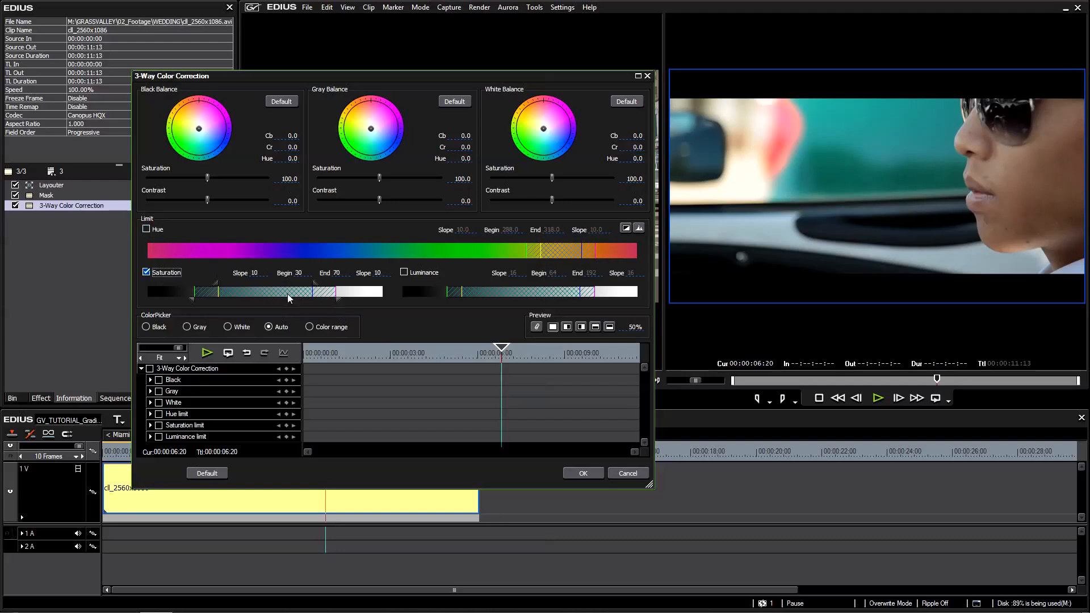
left_click_drag(243, 294, 243, 295)
left_click(146, 273)
left_click(404, 272)
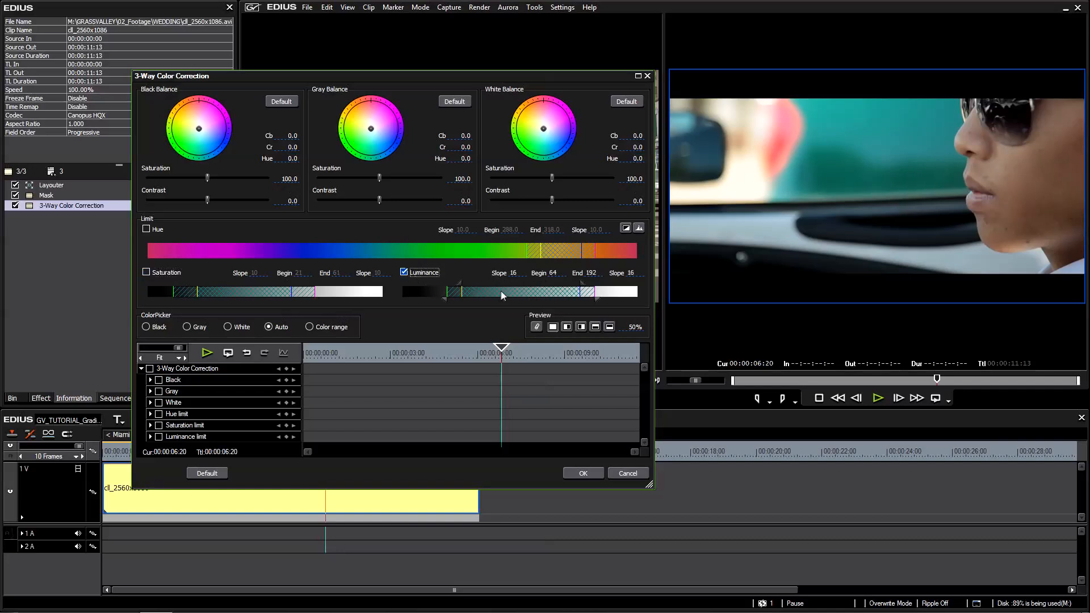
mouse_move(462, 297)
left_mouse_down()
mouse_move(505, 292)
mouse_move(468, 296)
left_mouse_up()
left_click(410, 273)
Show histograms on the limit bars, and try tinting the gray balance to Cb 18.8, Cr -28.8 before resetting it.
left_click(639, 229)
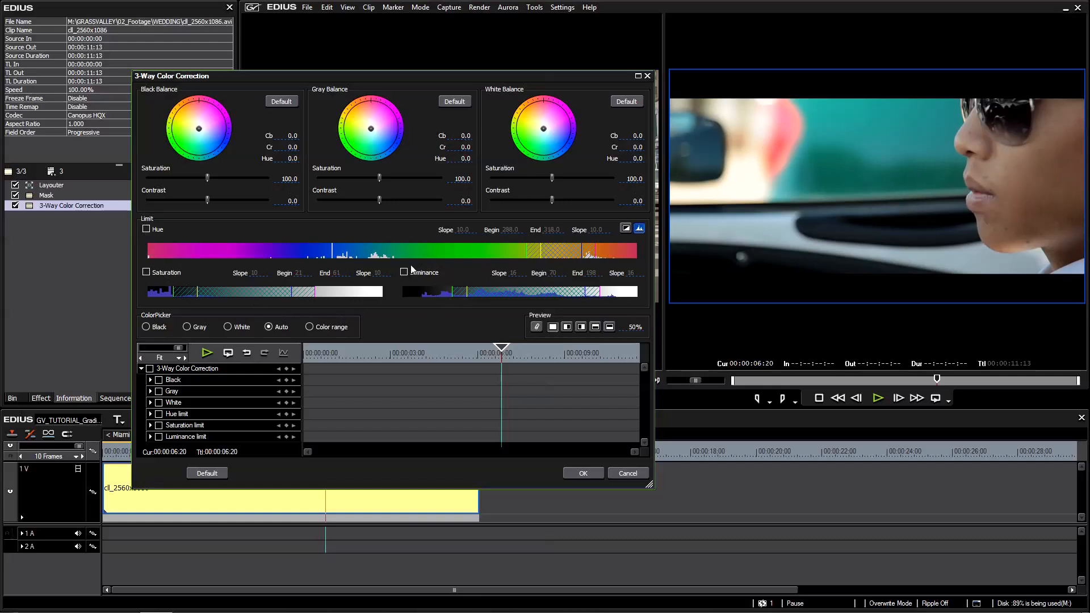
left_click_drag(374, 131, 382, 146)
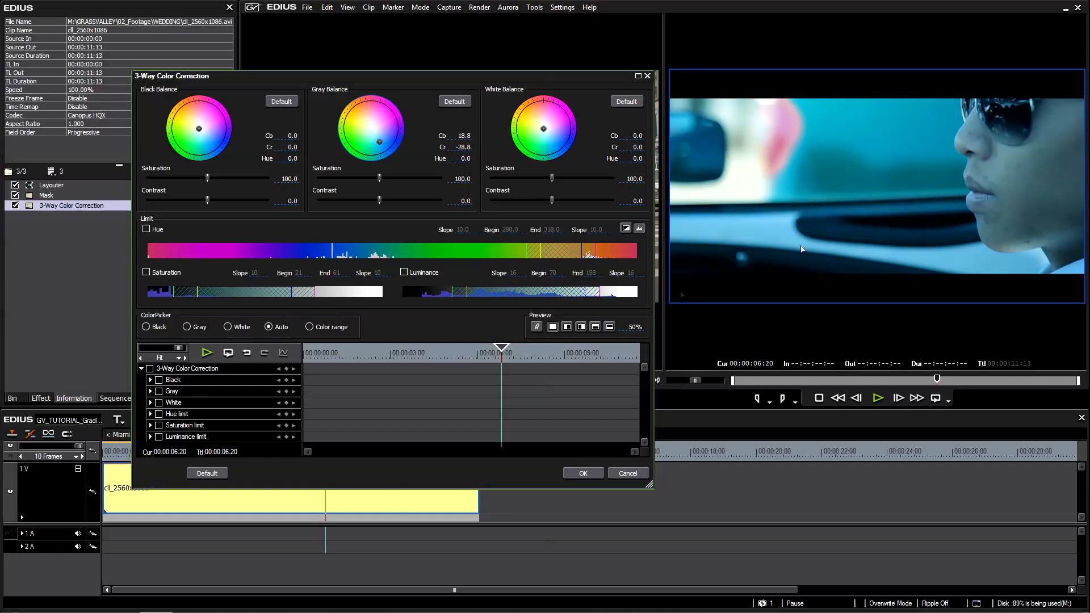
left_click(454, 102)
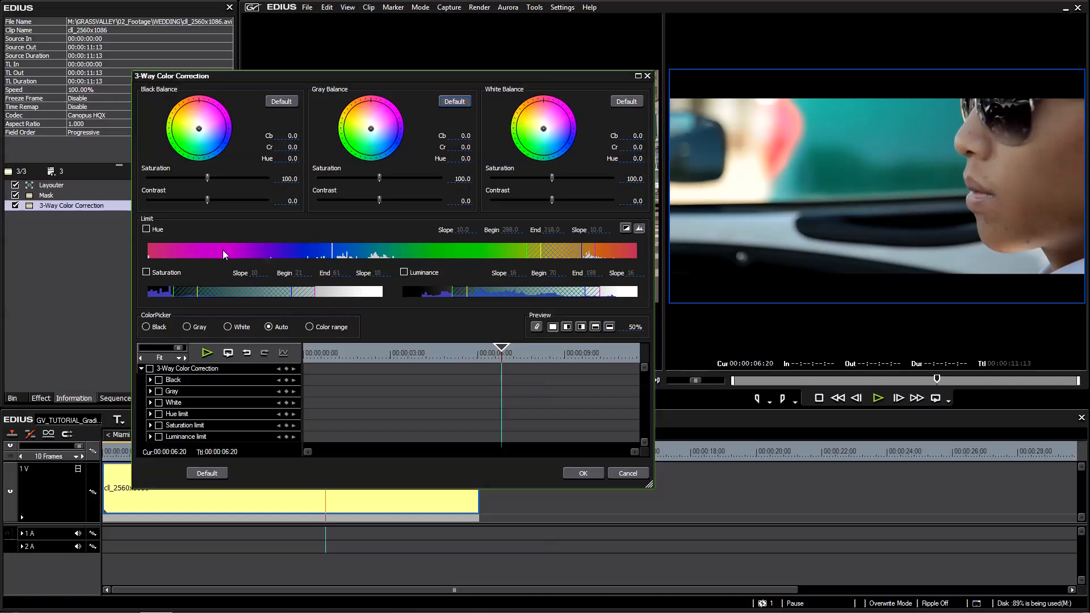
Enable the hue limit and shift its range to 305–338 around the orange skin tones.
left_click(146, 229)
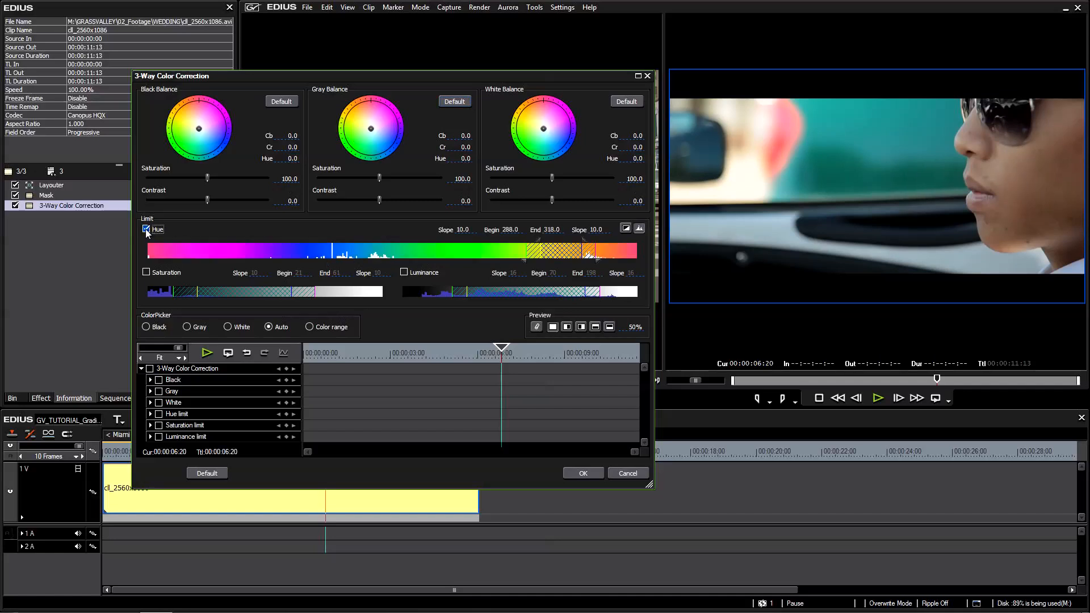
mouse_move(572, 254)
left_mouse_down()
mouse_move(527, 255)
mouse_move(604, 259)
mouse_move(534, 247)
mouse_move(572, 243)
mouse_move(523, 246)
mouse_move(599, 244)
mouse_move(579, 245)
left_mouse_up()
mouse_move(552, 250)
left_mouse_down()
mouse_move(610, 248)
mouse_move(595, 258)
left_mouse_up()
Fine-tune the hue limit range to 310–343, checking the selected area with the key display and comparing it with the original picture.
left_click(626, 229)
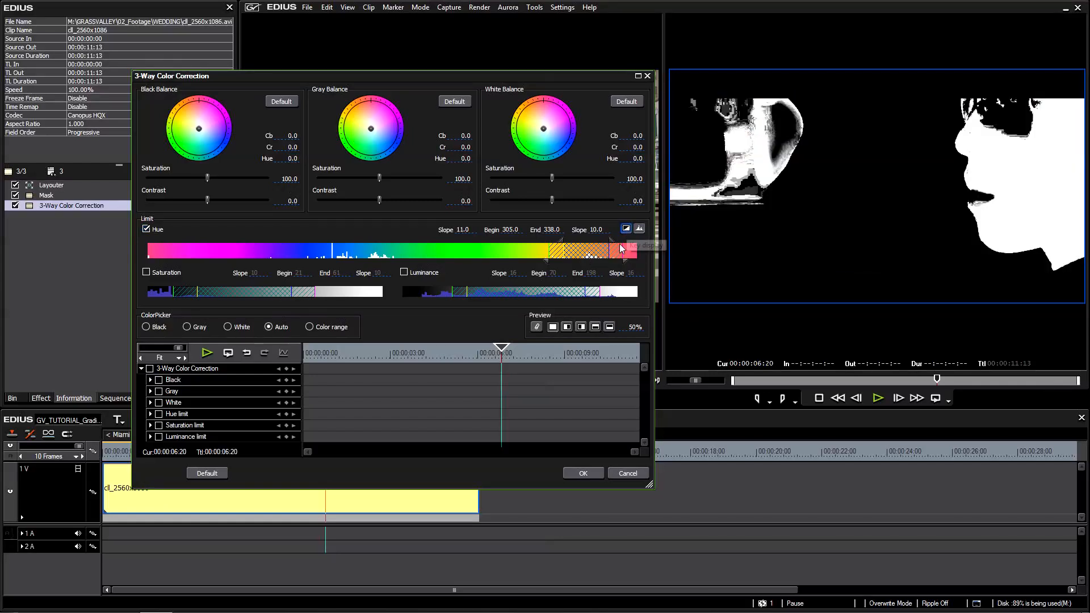
mouse_move(604, 254)
left_mouse_down()
mouse_move(569, 258)
mouse_move(590, 259)
left_mouse_up()
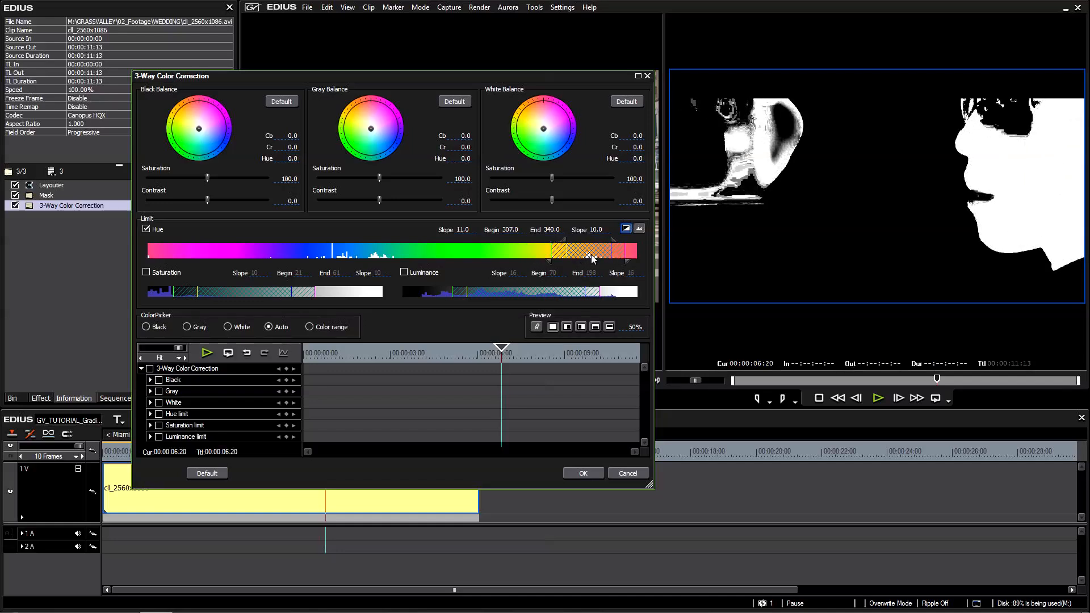
left_click_drag(591, 259, 592, 259)
left_click(626, 230)
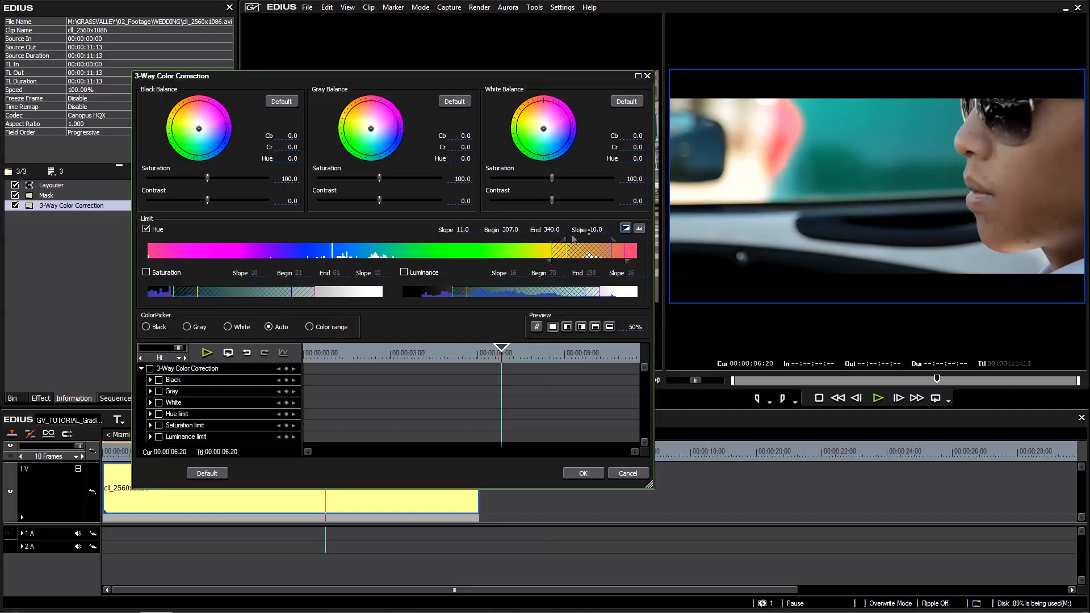
left_click(625, 228)
left_click_drag(595, 258, 594, 258)
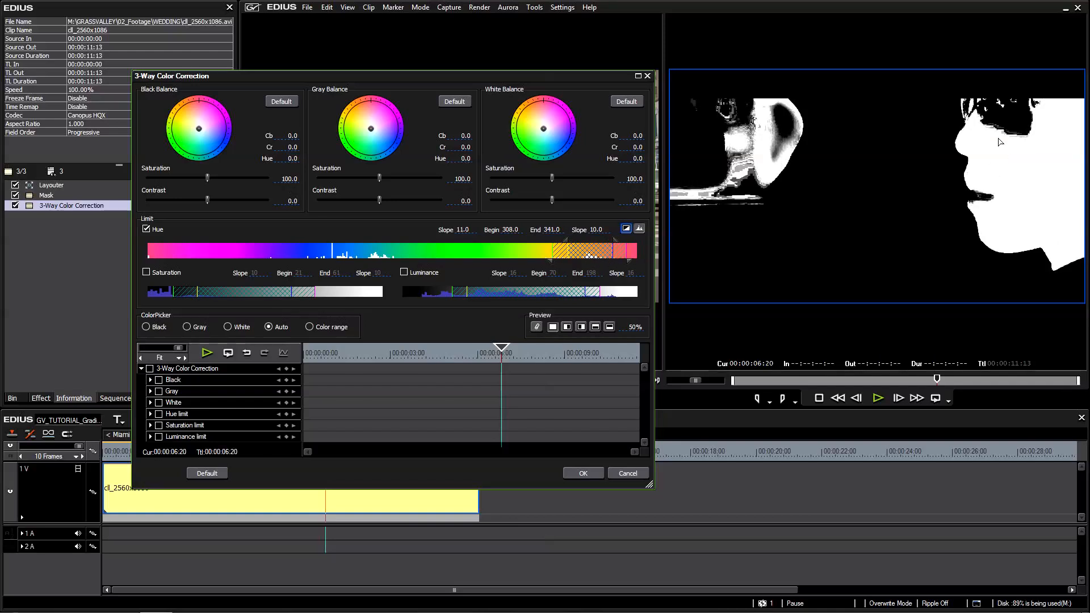
left_click_drag(594, 258, 583, 258)
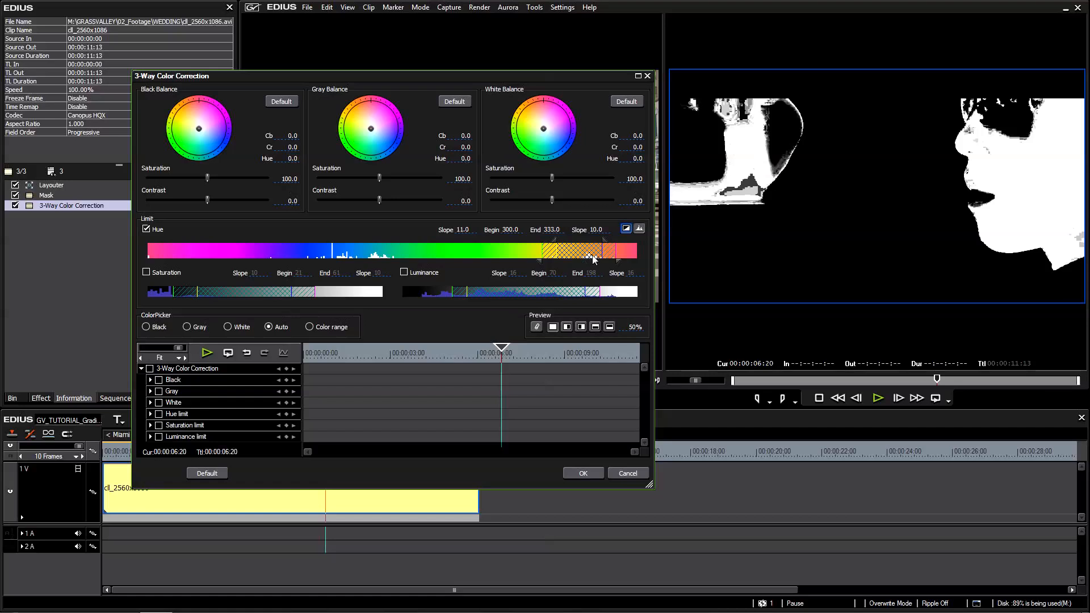
left_click_drag(581, 256, 592, 256)
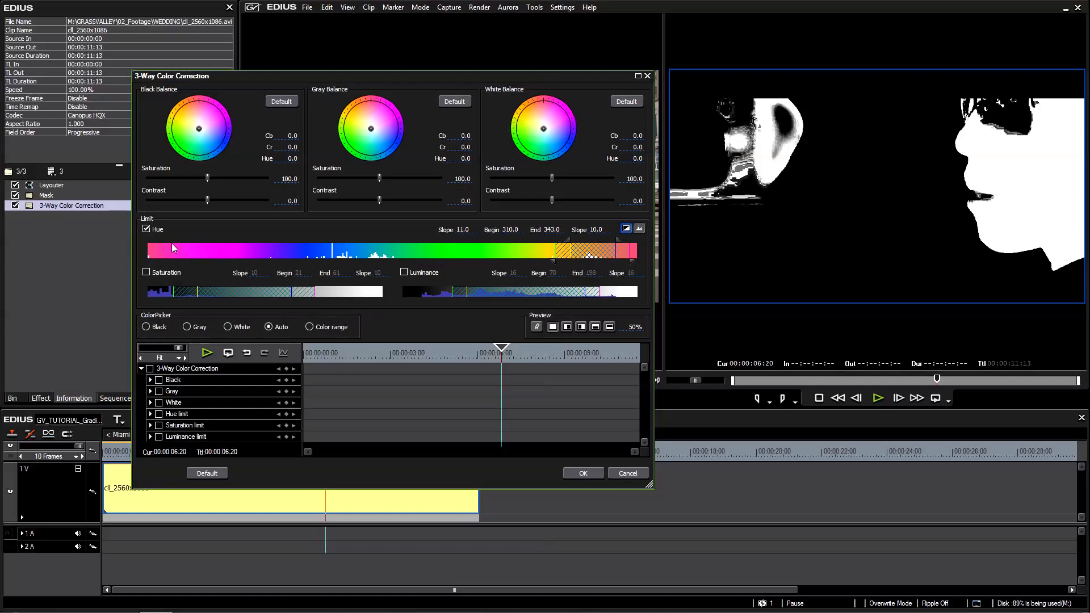
Enable the saturation limit and set its range to 8–50 with a lower slope of 8, checking the result in the key display.
left_click(146, 273)
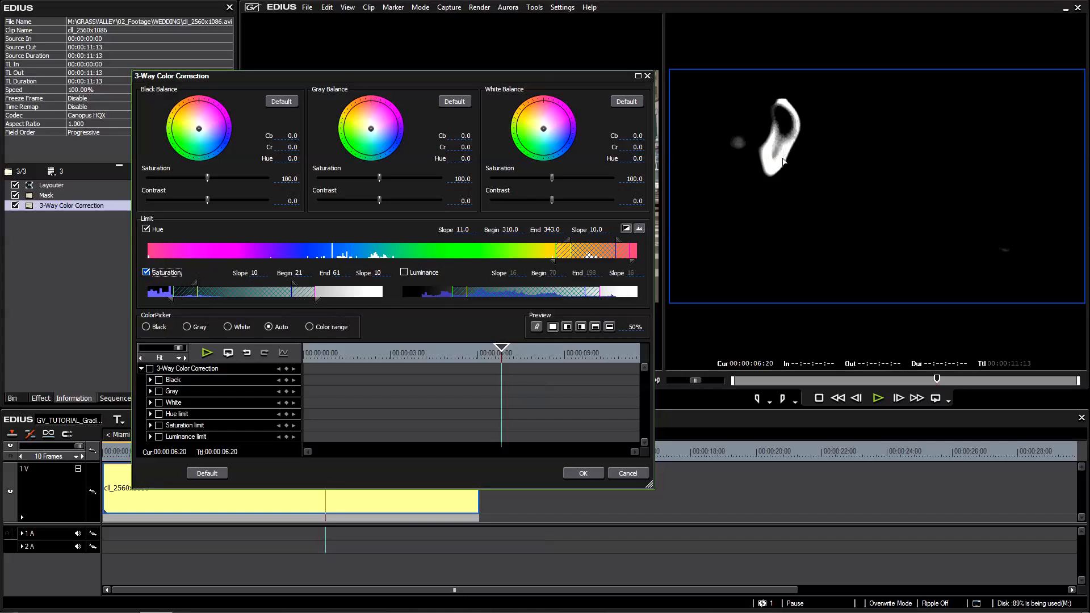
left_click(625, 228)
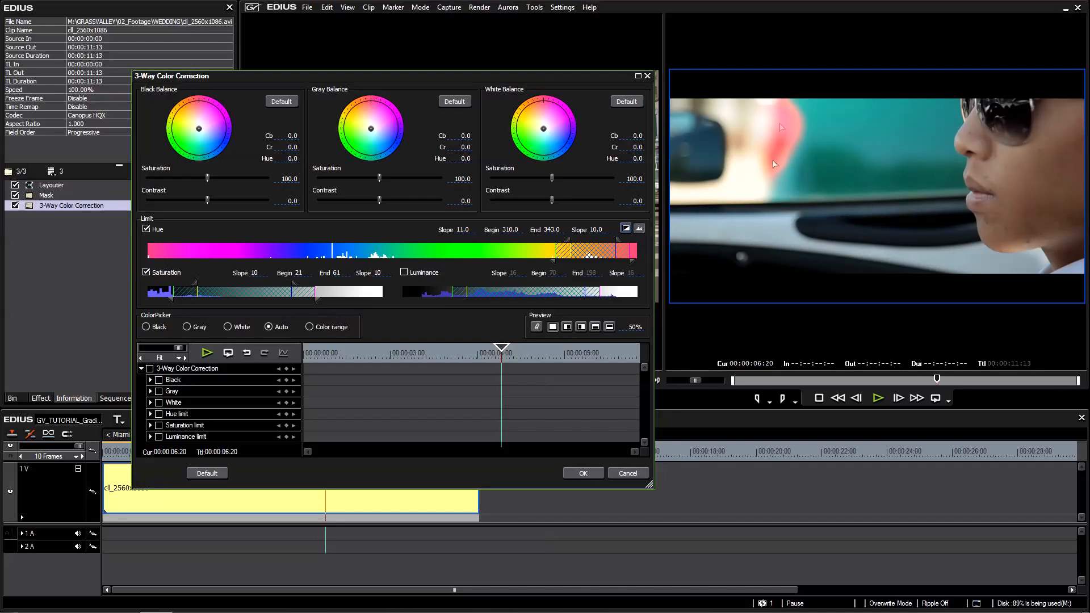
left_click(626, 228)
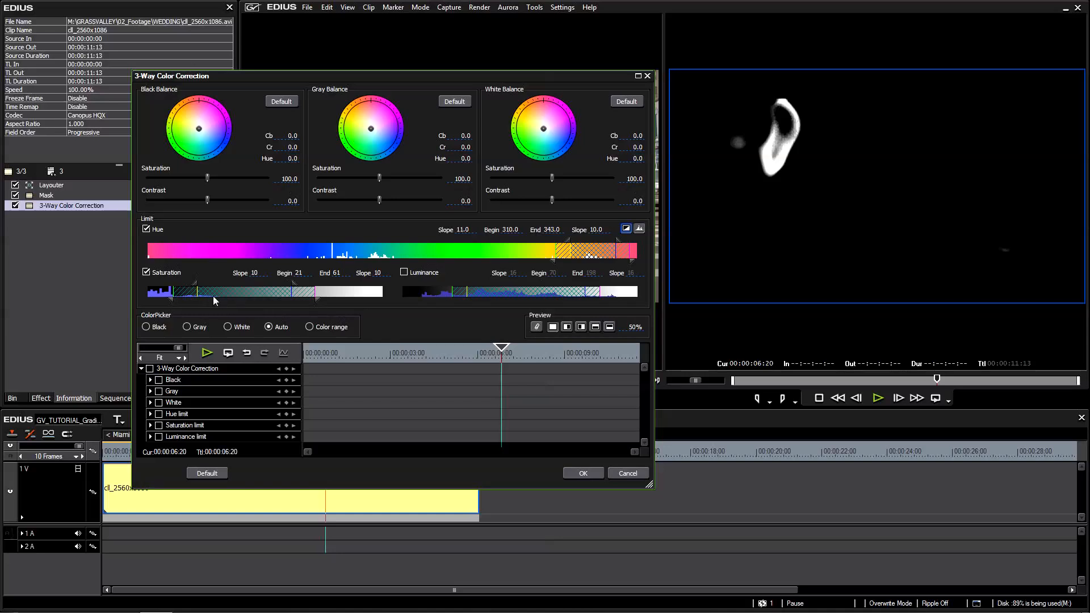
left_click_drag(252, 294, 226, 295)
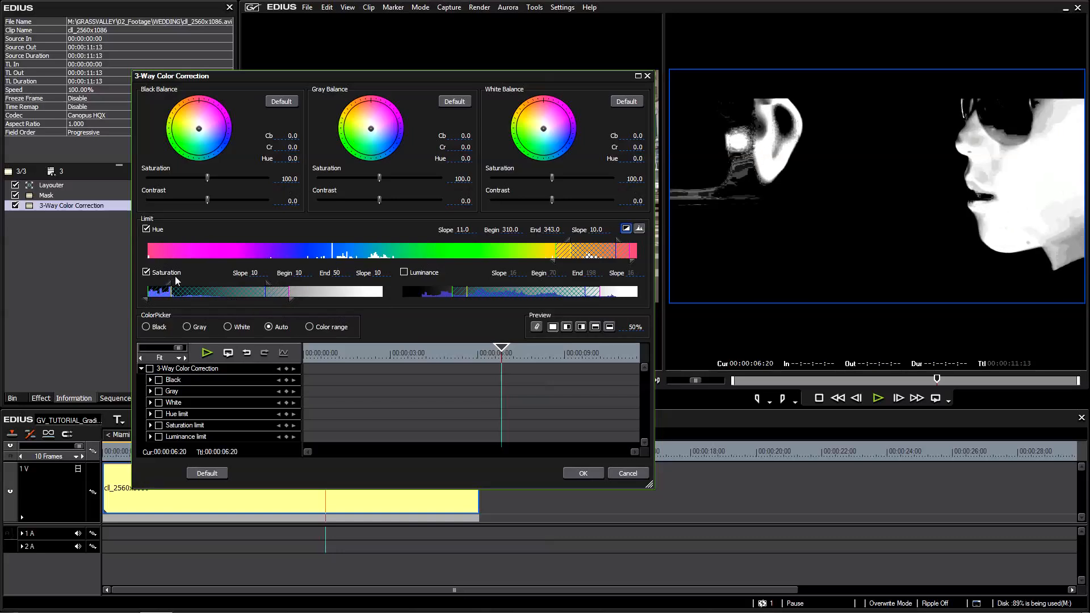
left_click_drag(169, 286, 166, 287)
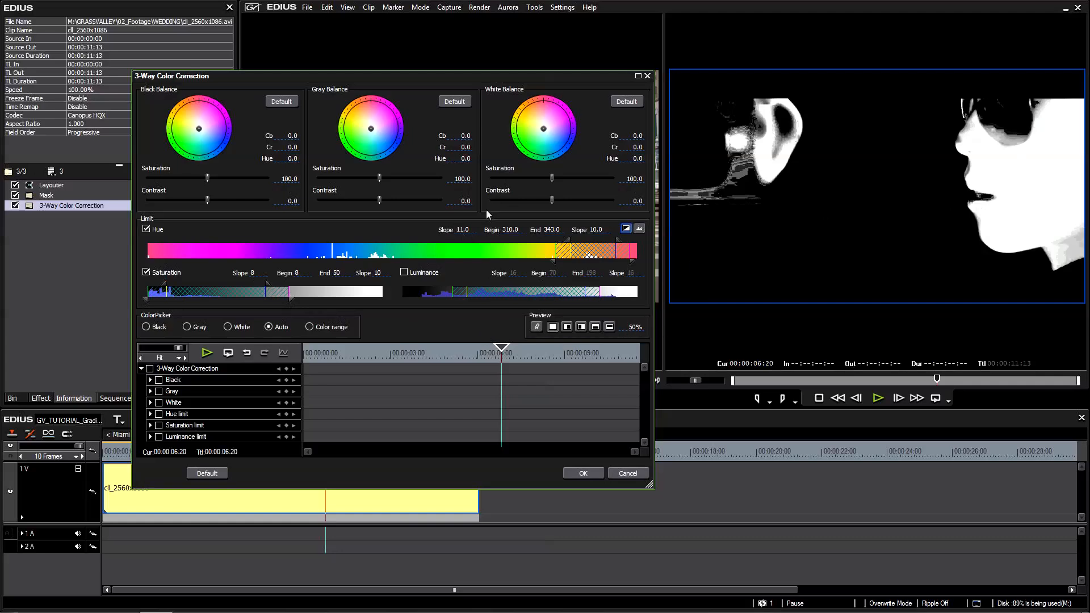
left_click(626, 230)
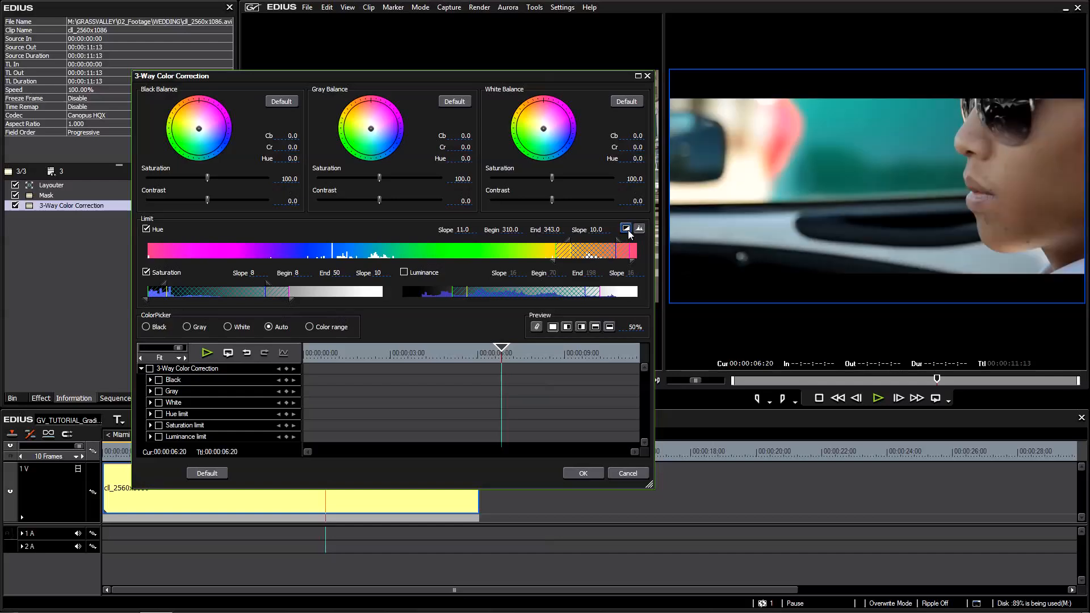
left_click(627, 230)
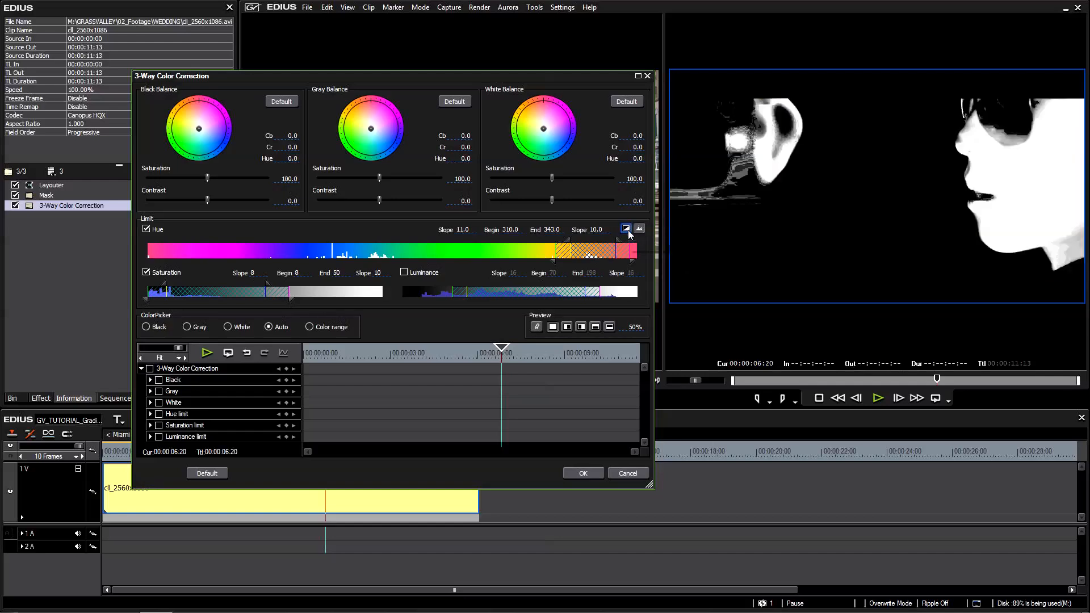
Enable the luminance limit and set its range to 49–177 with a lower slope of 34, comparing the key with the normal picture.
left_click(404, 272)
left_click_drag(488, 295, 492, 294)
left_click(627, 230)
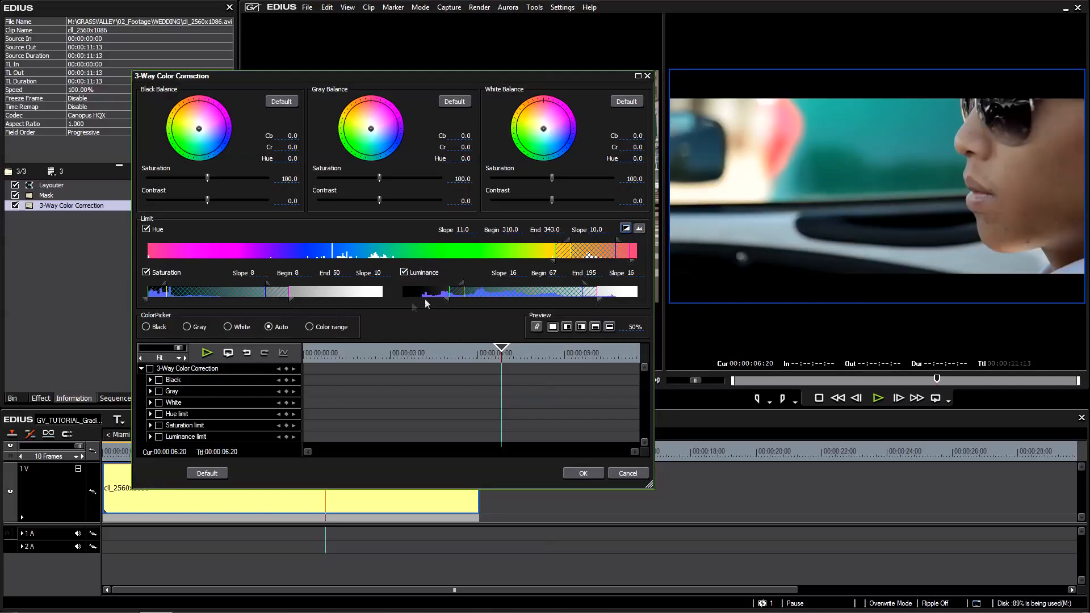
left_click(404, 273)
left_click(404, 273)
left_click(627, 228)
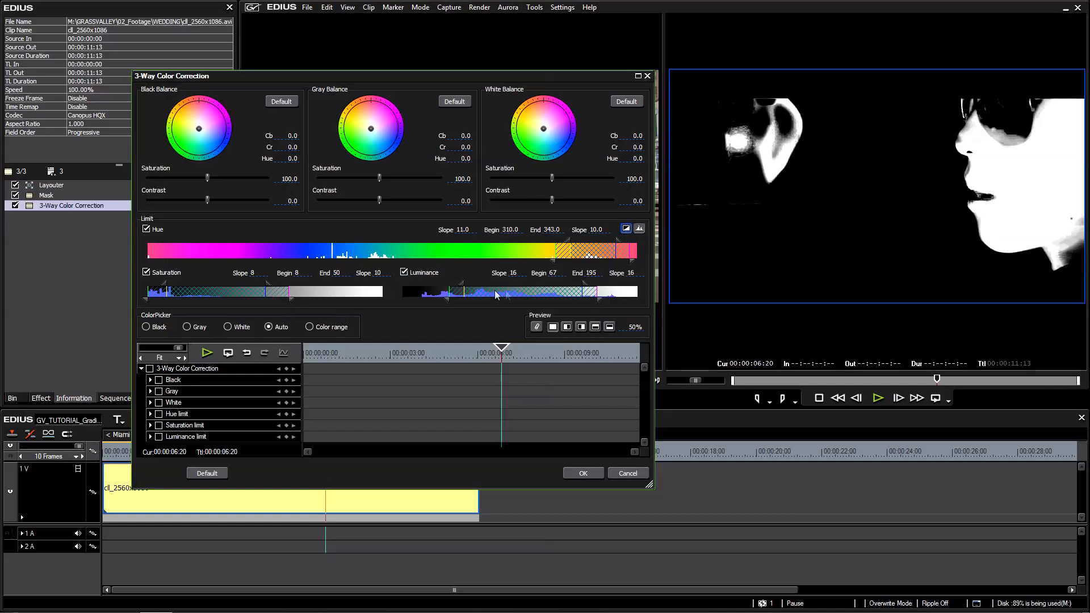
left_click(404, 273)
left_click(405, 274)
left_click(404, 273)
left_click(404, 273)
left_click_drag(475, 289, 405, 301)
left_click_drag(472, 292, 482, 294)
left_click(627, 230)
left_click(627, 230)
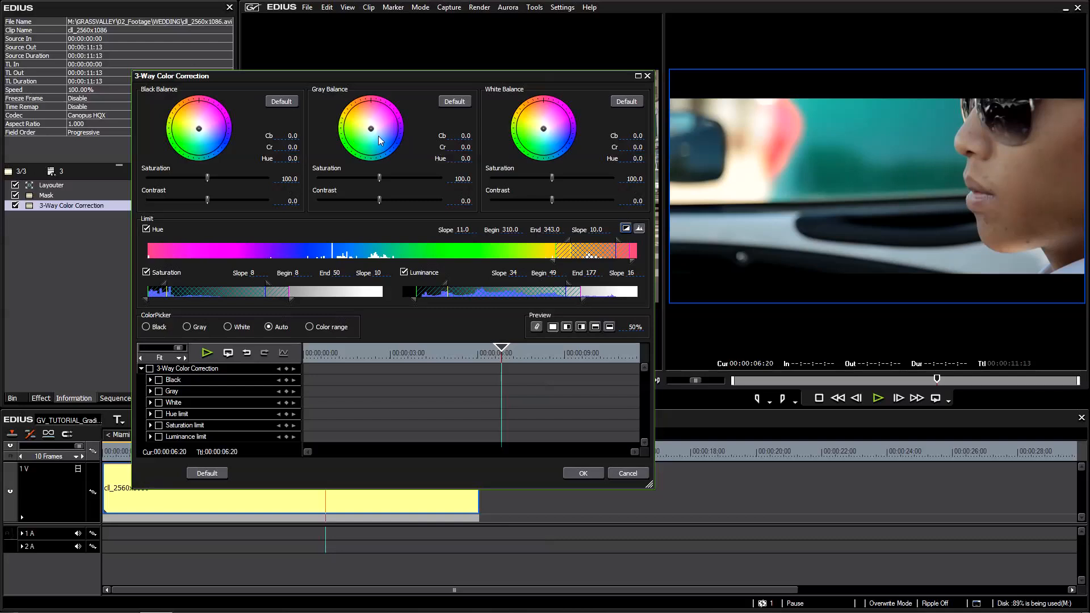
Try tinting the isolated skin with the gray balance at Cb 33.6, Cr -49.7 and other hues, and cancel the color correction changes.
left_click_drag(371, 130, 386, 151)
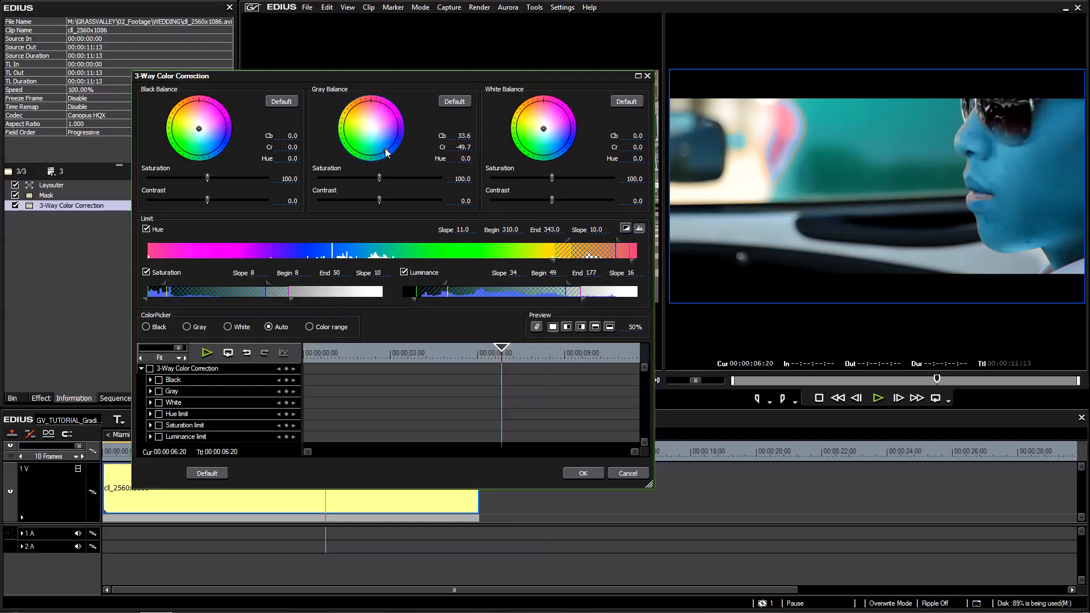
left_click(370, 138)
left_click_drag(339, 147, 368, 127)
left_click(630, 476)
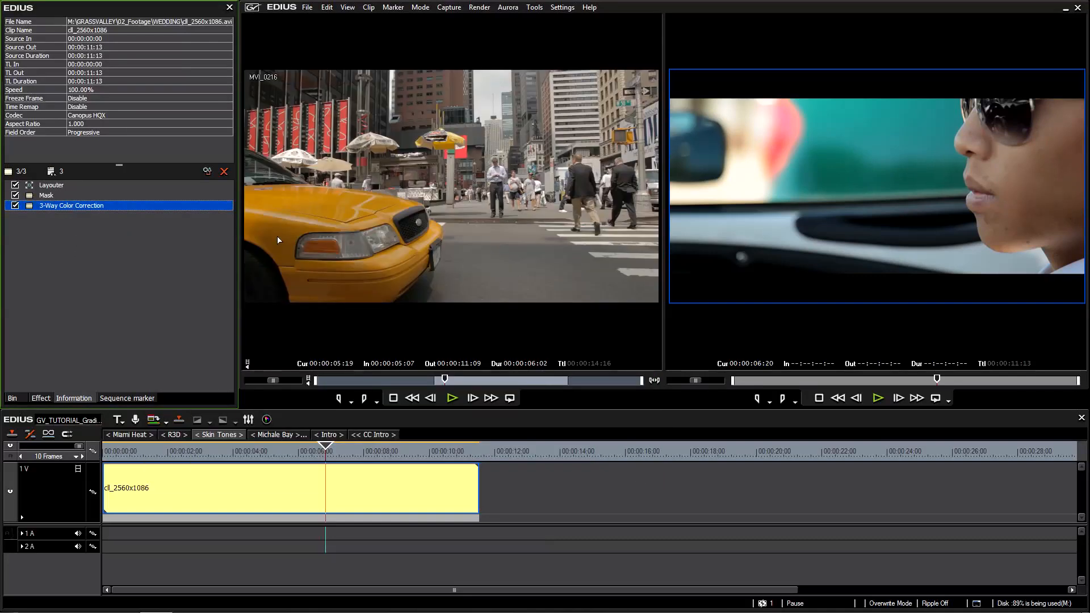
Delete the 3-Way Color Correction and Mask filters from the clip, and look over the available video filters.
key("Delete")
key("Delete")
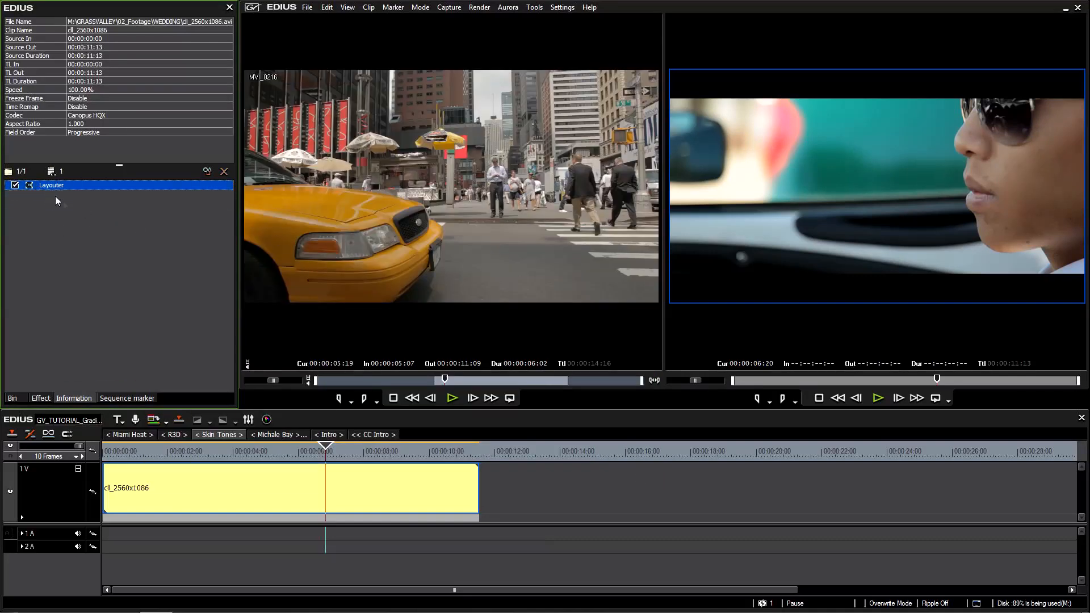
left_click(40, 398)
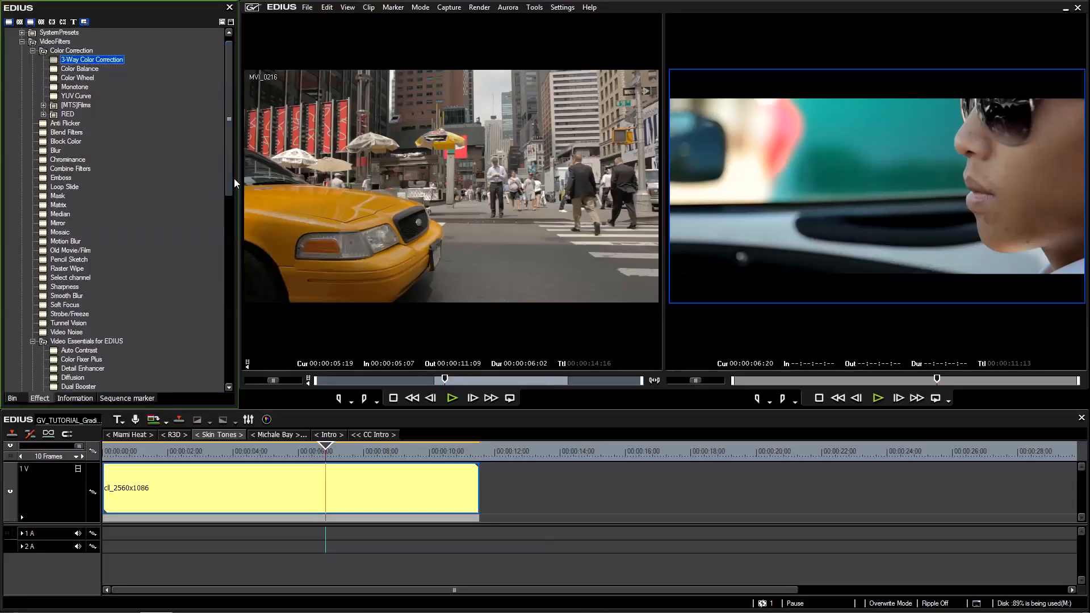
scroll(227, 186, "up", 1)
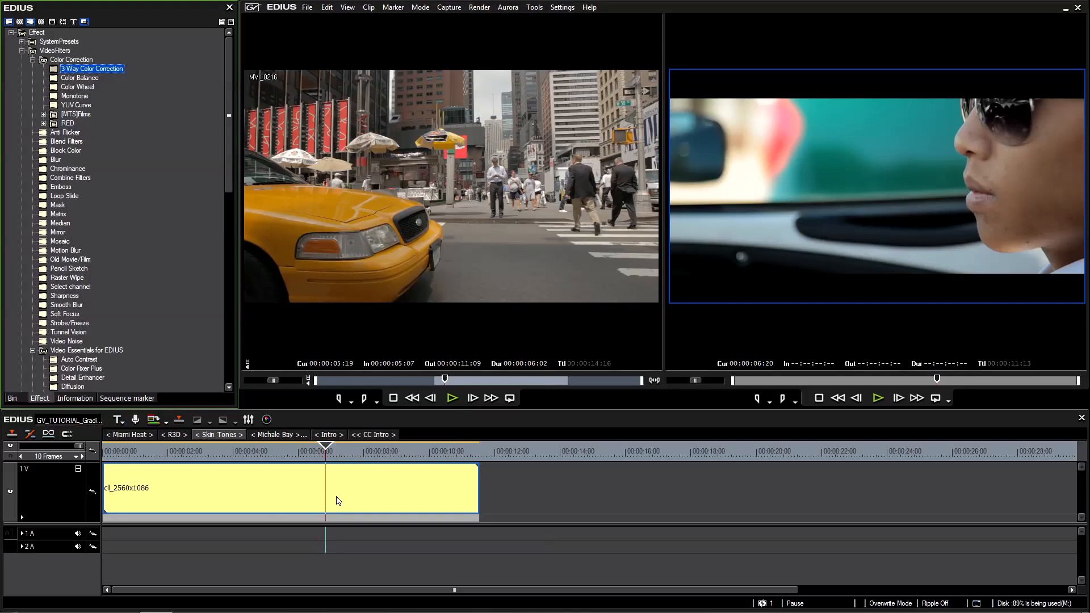
left_click(335, 496)
Load the 20712896_Transformers-3-1 still from the 04_Stills folder into the source player as a grading reference.
left_click(14, 399)
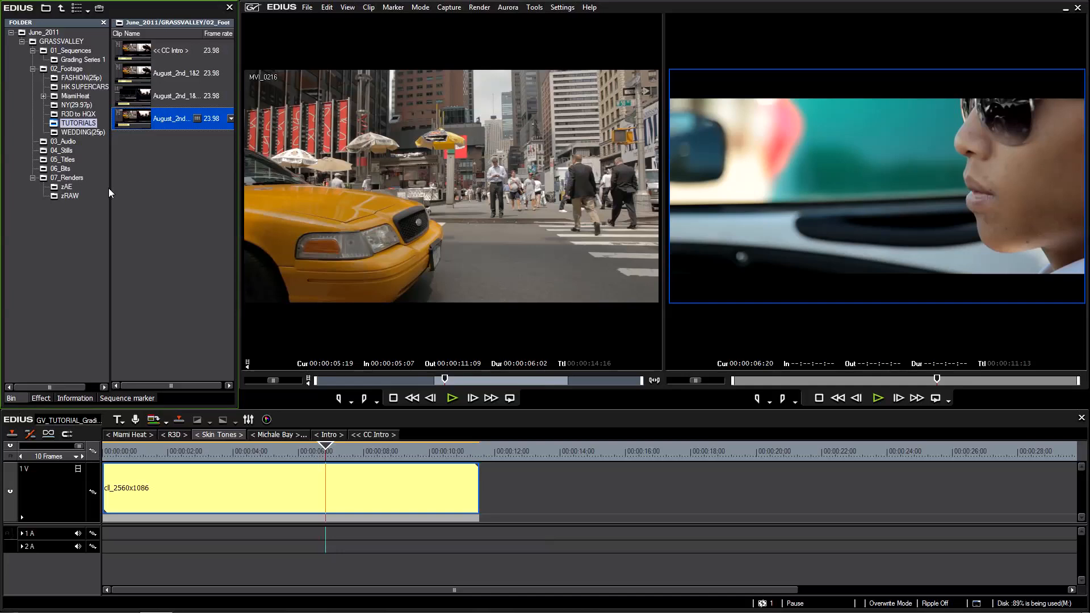
left_click(62, 151)
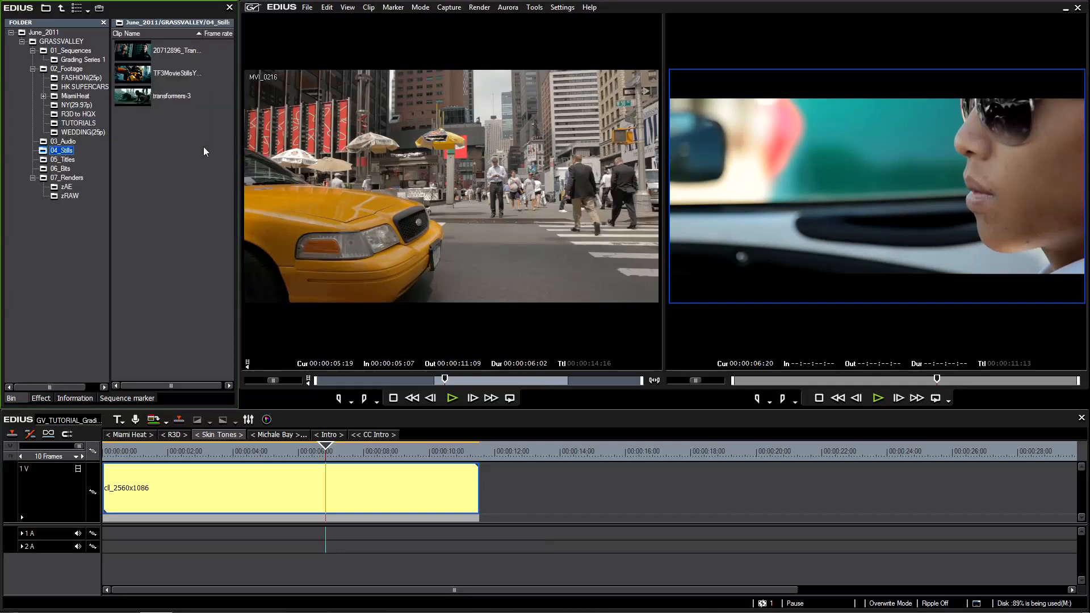
left_click(136, 55)
double_click(136, 55)
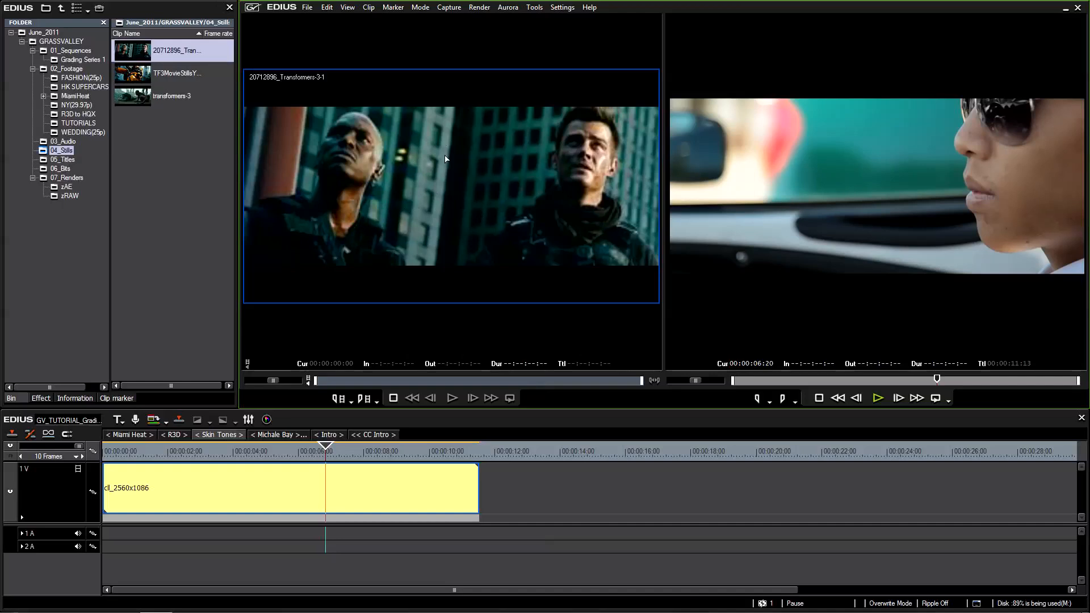
left_click(874, 268)
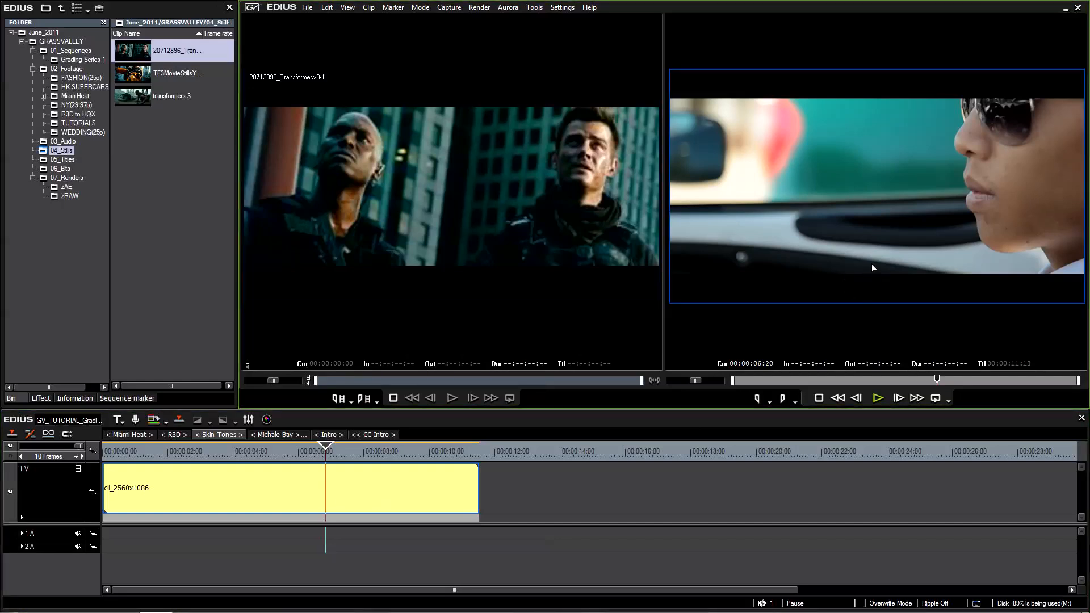
left_click(197, 271)
Apply the YUV Curve filter to the clip on the timeline.
left_click(40, 399)
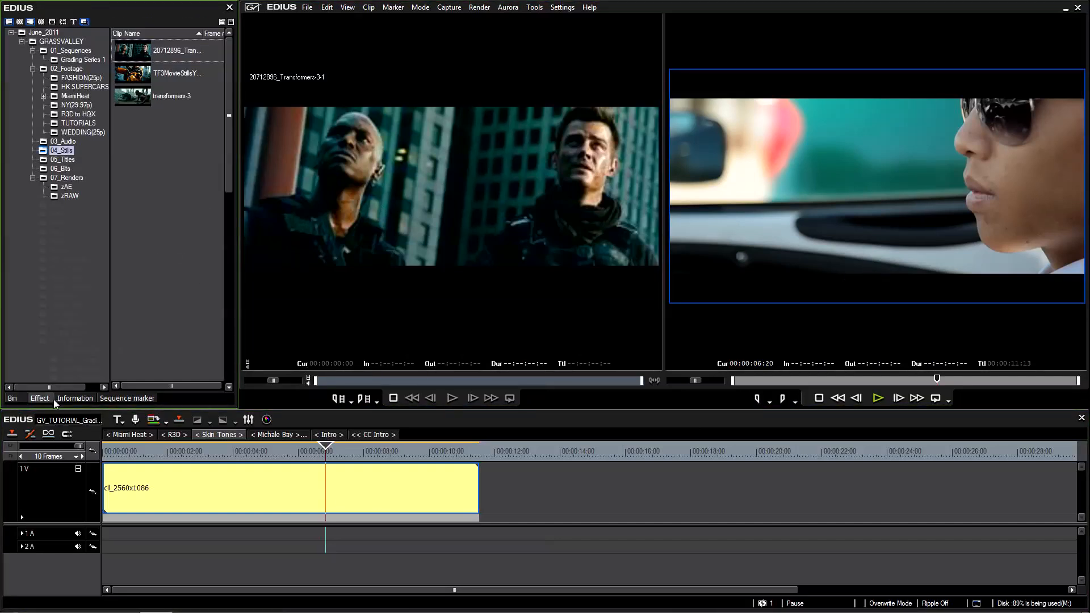
left_click(967, 167)
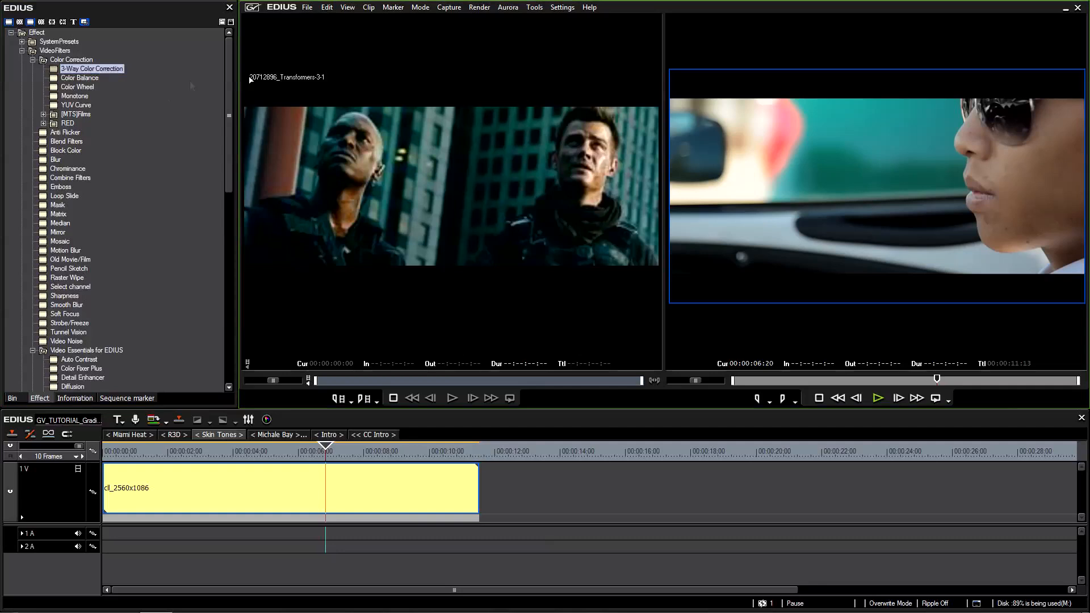
left_click_drag(77, 105, 288, 500)
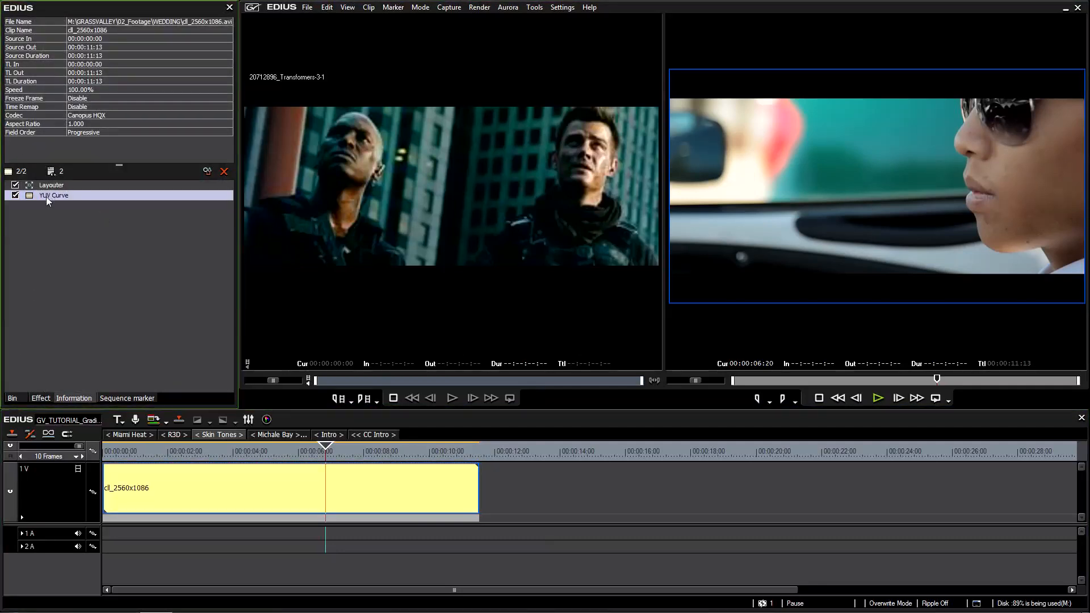
Shape the YUV Curve filter's Y curve into a gentle S that lowers shadows and lifts highlights, and compare it in the split preview.
double_click(46, 196)
left_click_drag(365, 100, 363, 89)
left_click_drag(177, 238, 178, 245)
left_click_drag(261, 155, 252, 153)
left_click_drag(186, 232, 191, 227)
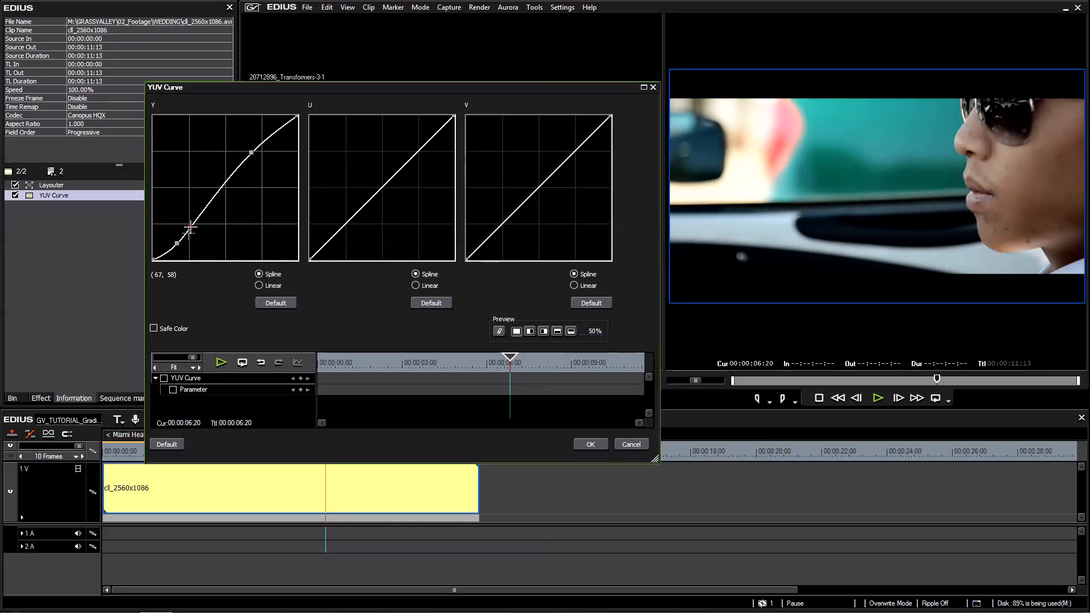
left_click(530, 331)
left_click_drag(592, 331, 592, 228)
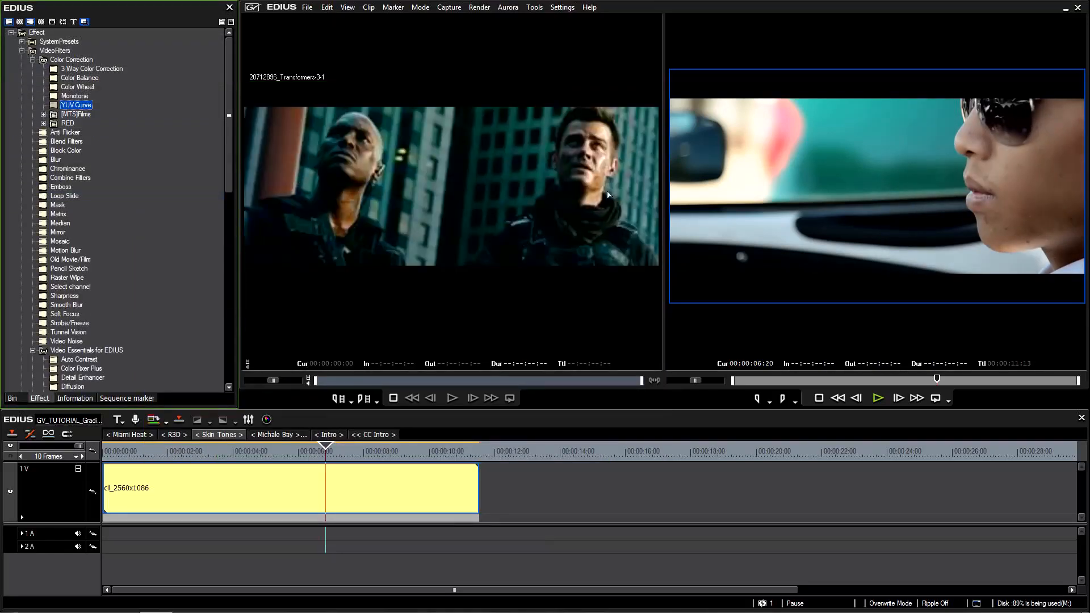
Move the playhead to 00:00:04:18, apply the Color Balance filter to the timeline clip, and open its settings.
left_click_drag(319, 456, 257, 455)
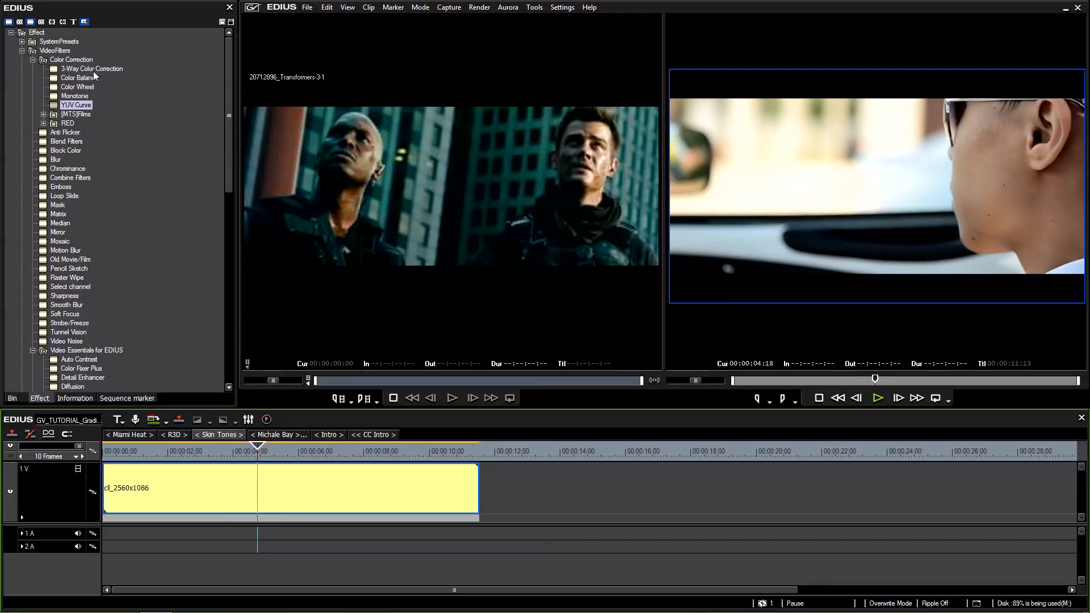
left_click(80, 78)
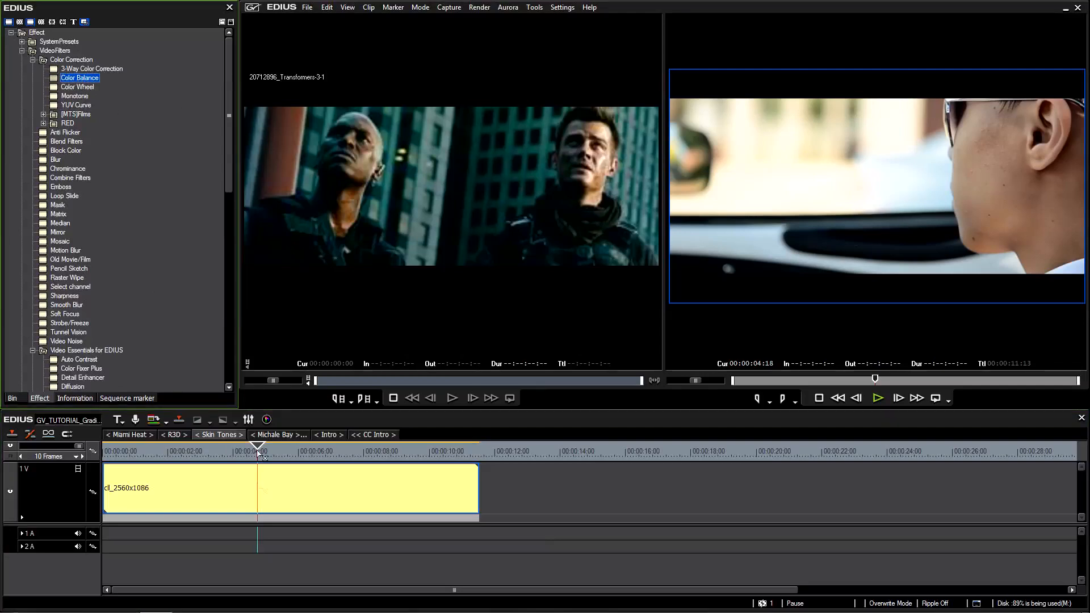
left_click_drag(261, 455, 267, 487)
double_click(52, 205)
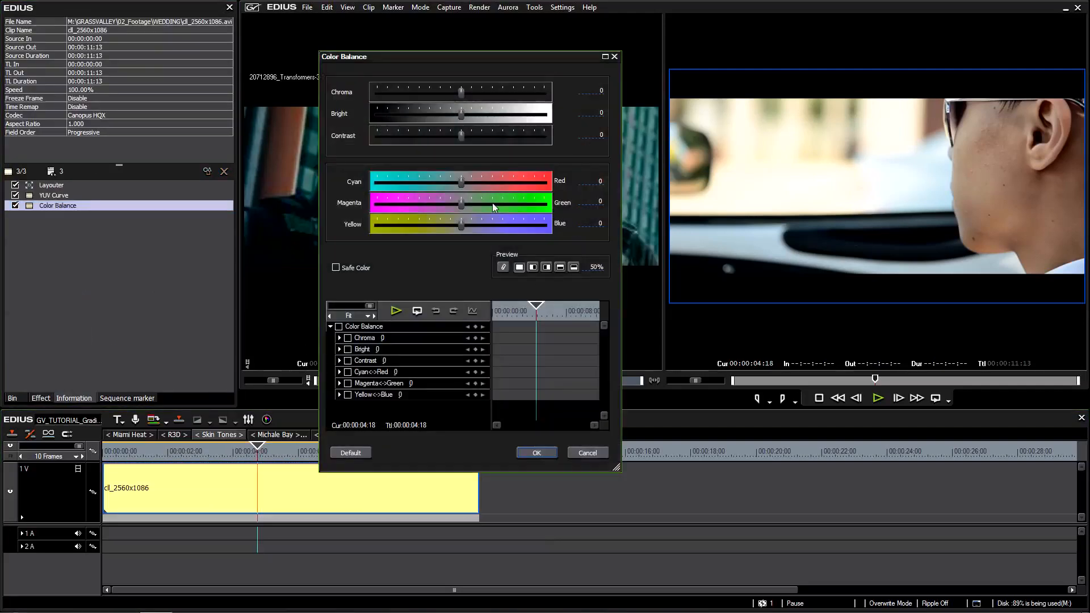
left_click_drag(462, 225, 471, 225)
left_click_drag(459, 186, 451, 186)
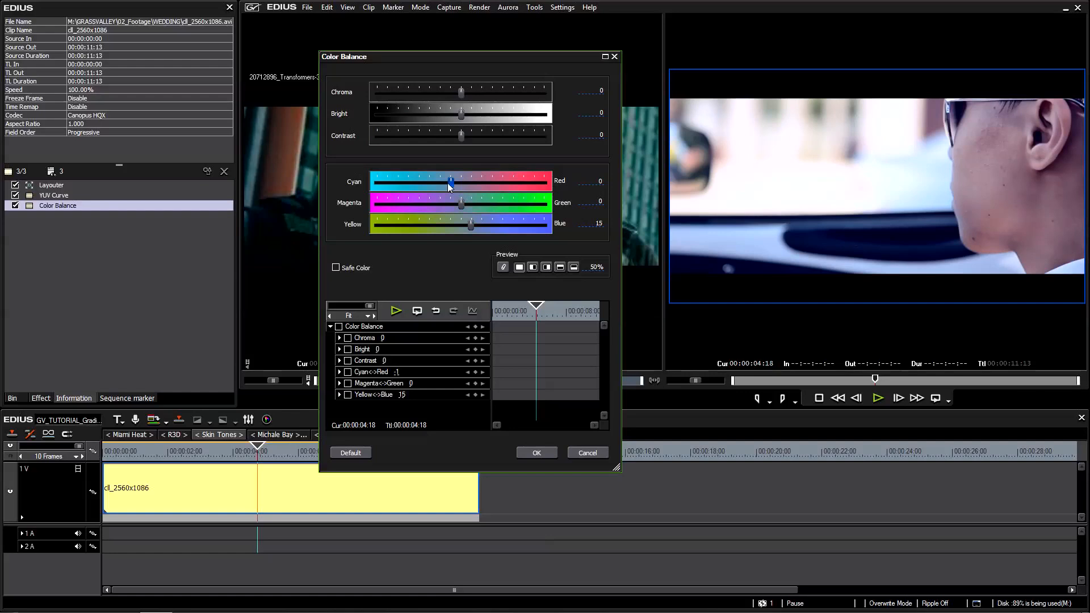
left_click_drag(472, 223, 476, 224)
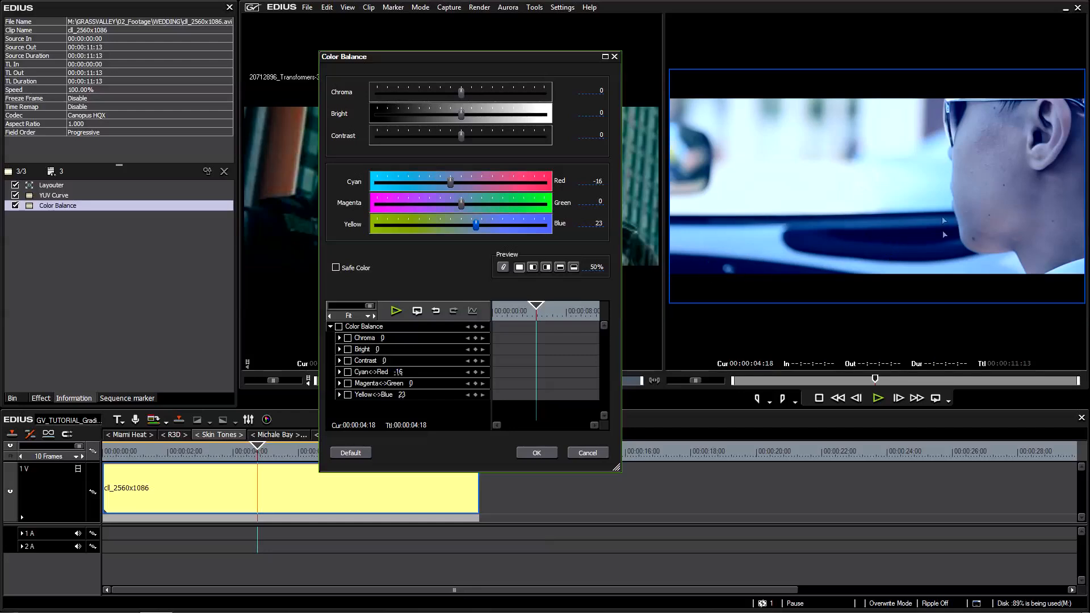
left_click(591, 453)
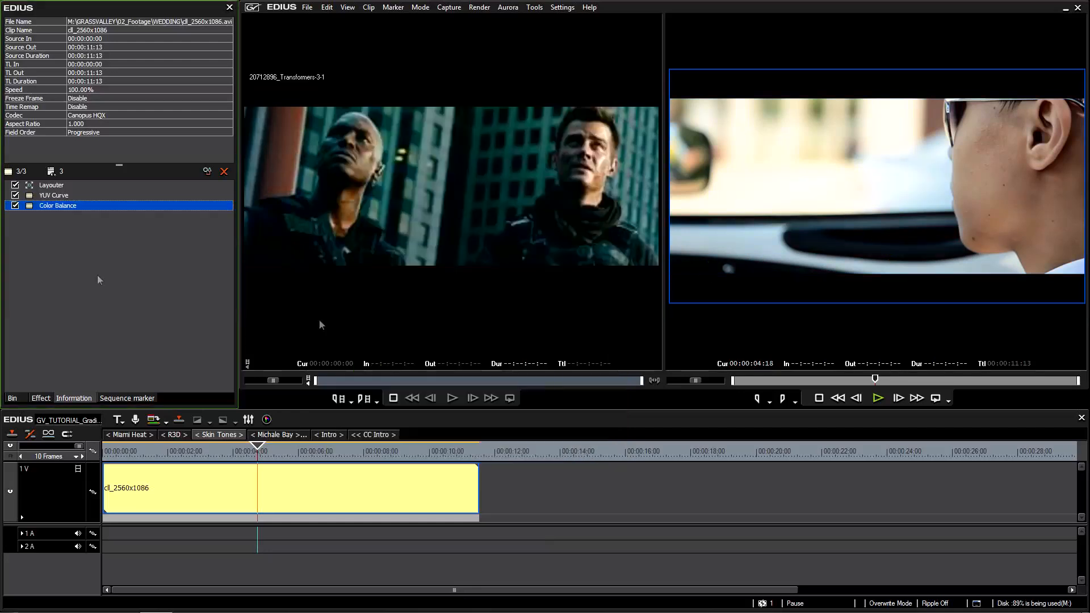
Replace the clip's Color Balance filter with a 3-Way Color Correction filter and open the new filter's settings.
key("Delete")
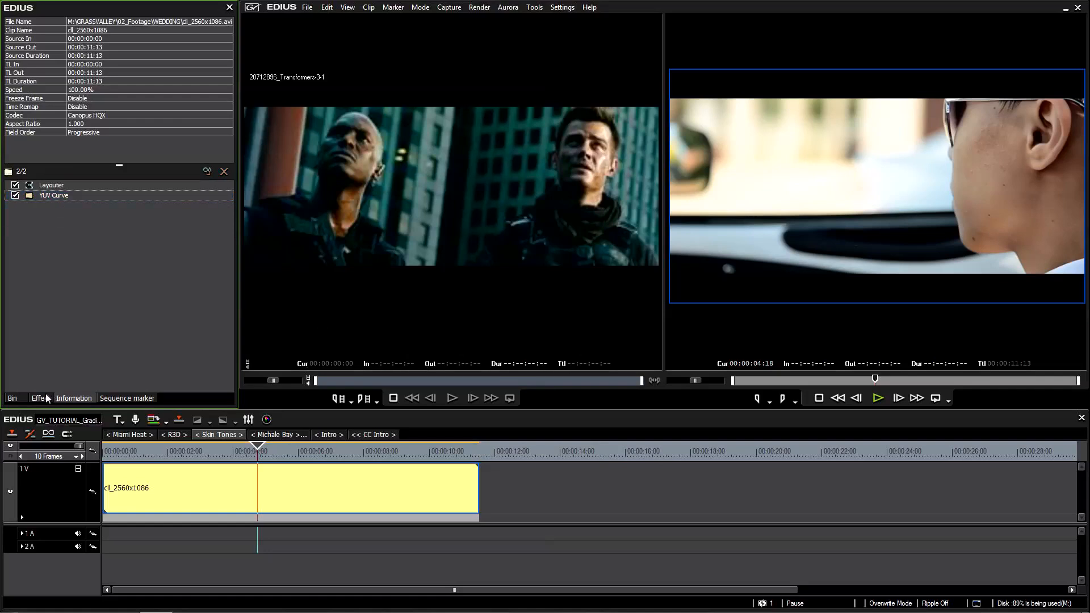
left_click(50, 396)
key("Up")
left_click(299, 486)
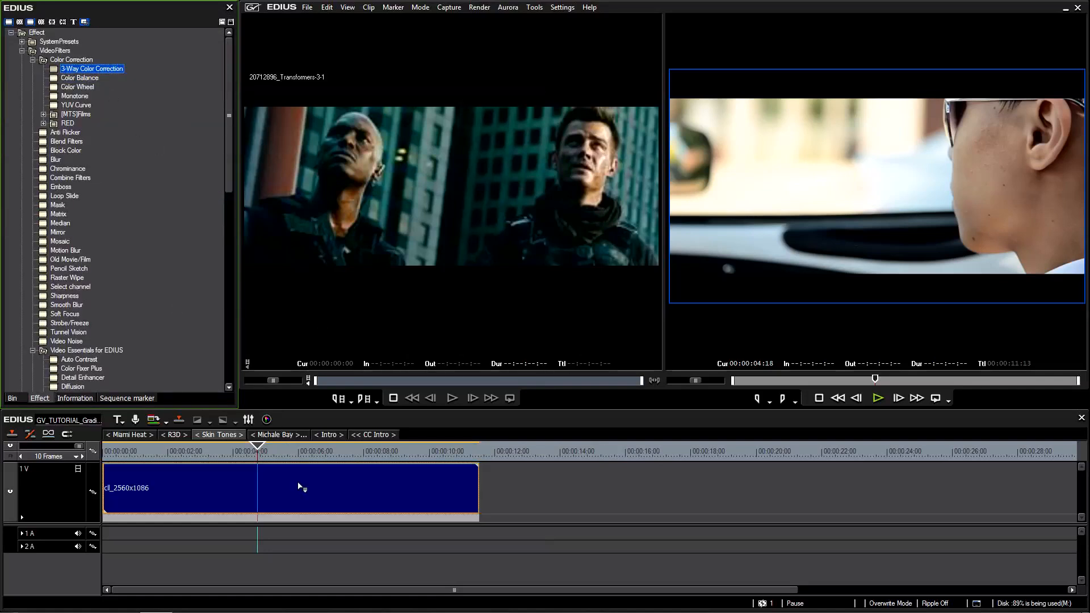
left_click_drag(299, 486, 300, 487)
double_click(82, 206)
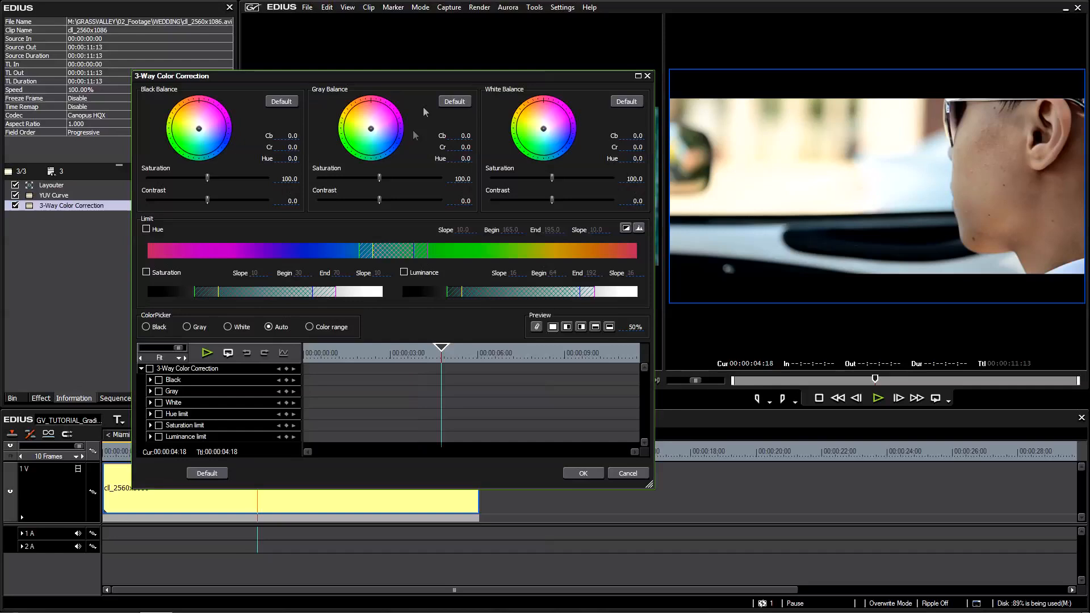
Shift the gray balance to Cb 2.5, Cr -28.8 and the black balance to Cb 5.0, Cr -8.8, compare in split preview, and accept.
left_click_drag(371, 129, 378, 139)
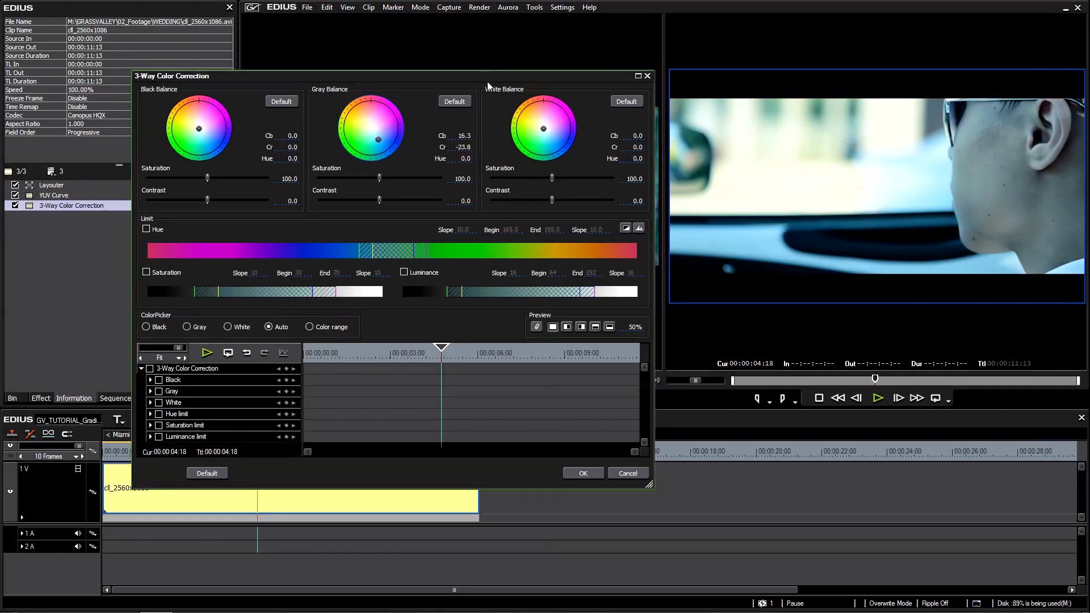
left_click_drag(498, 77, 680, 234)
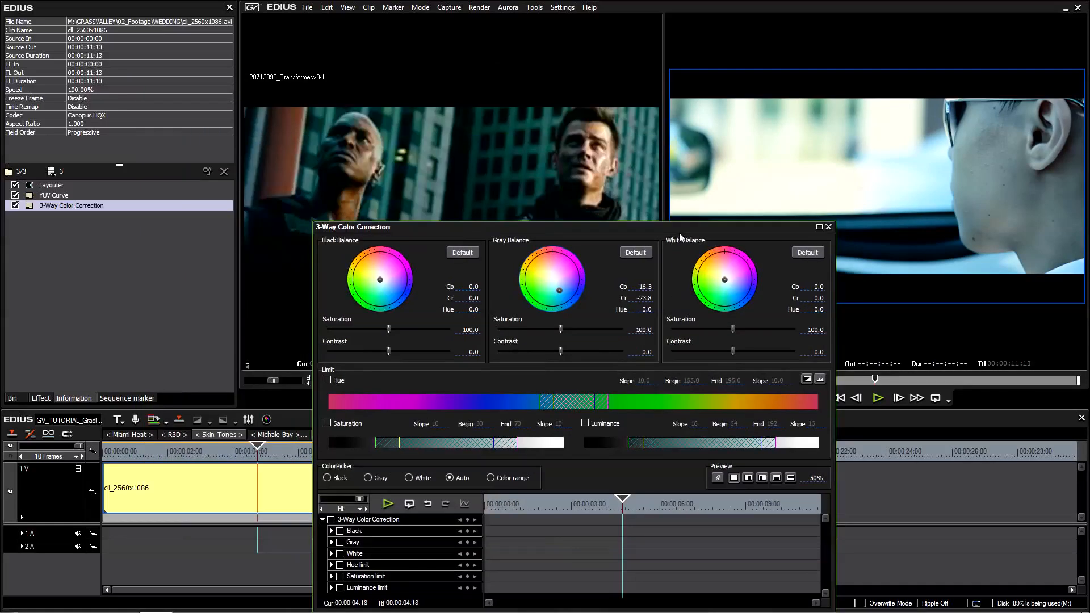
left_click_drag(560, 290, 554, 295)
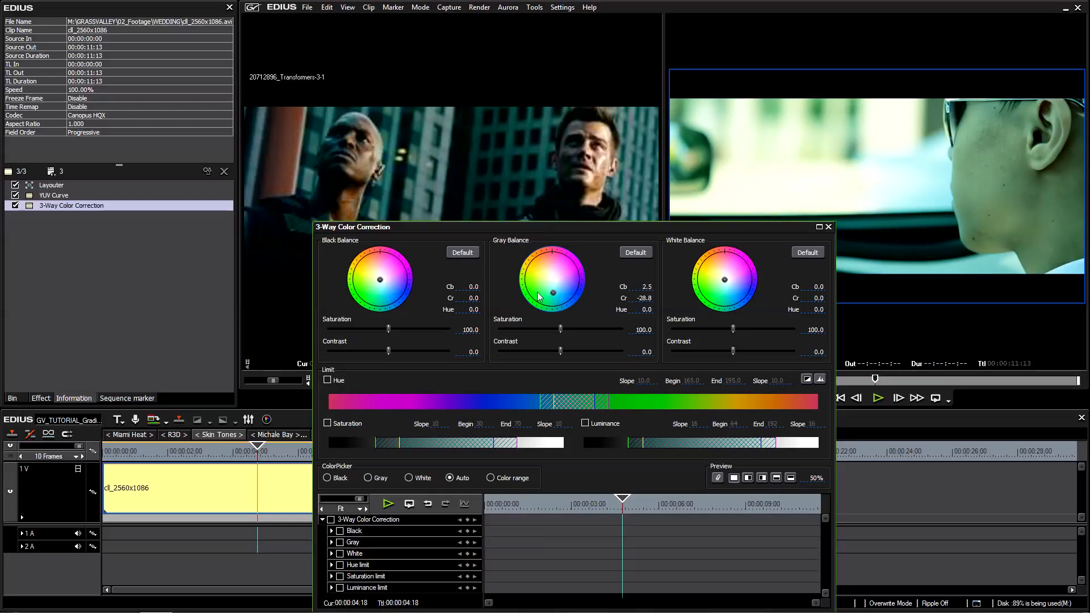
left_click_drag(379, 279, 383, 284)
left_click_drag(591, 230, 392, 72)
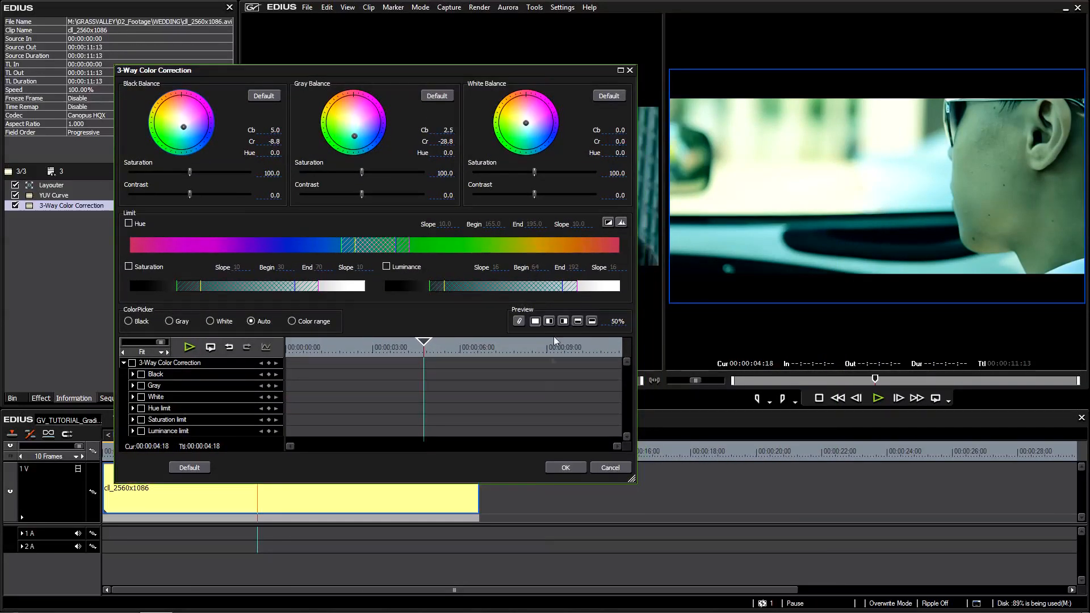
left_click(549, 321)
left_click_drag(616, 321, 606, 198)
left_click_drag(604, 299, 601, 195)
left_click(575, 467)
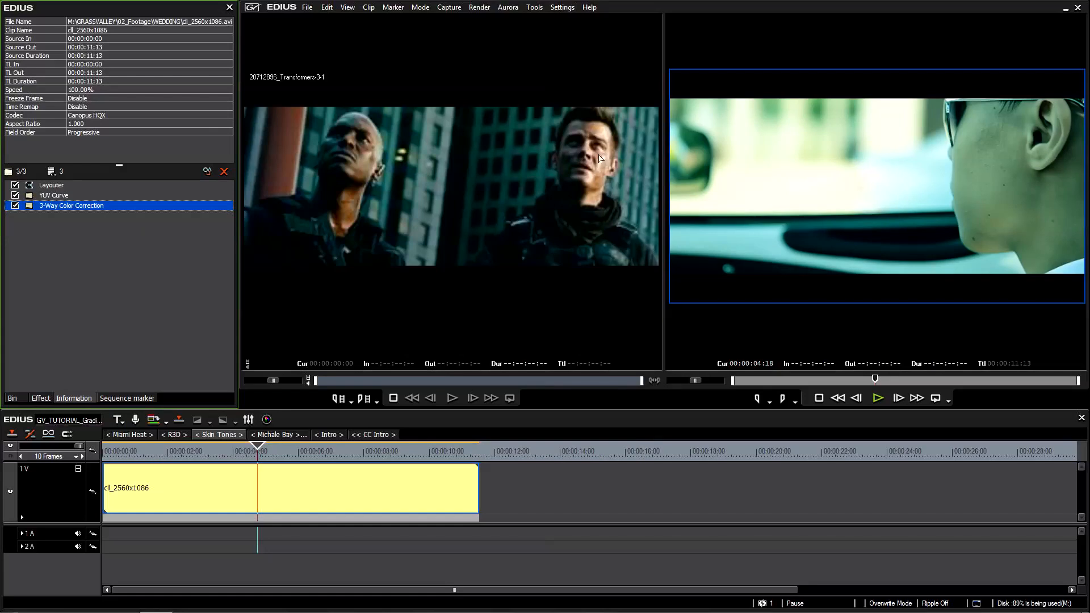
Move the timeline playhead to 00:00:05:18 and bring up the clip's applied filter list.
left_click(316, 474)
mouse_move(269, 453)
left_mouse_down()
mouse_move(295, 454)
mouse_move(254, 454)
mouse_move(290, 455)
left_mouse_up()
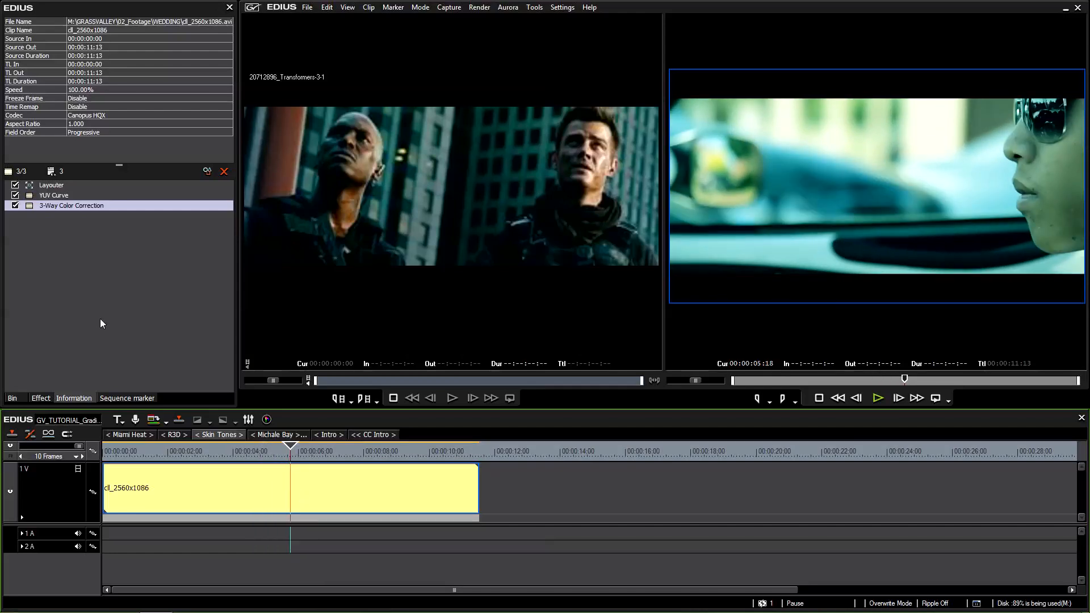
left_click(72, 399)
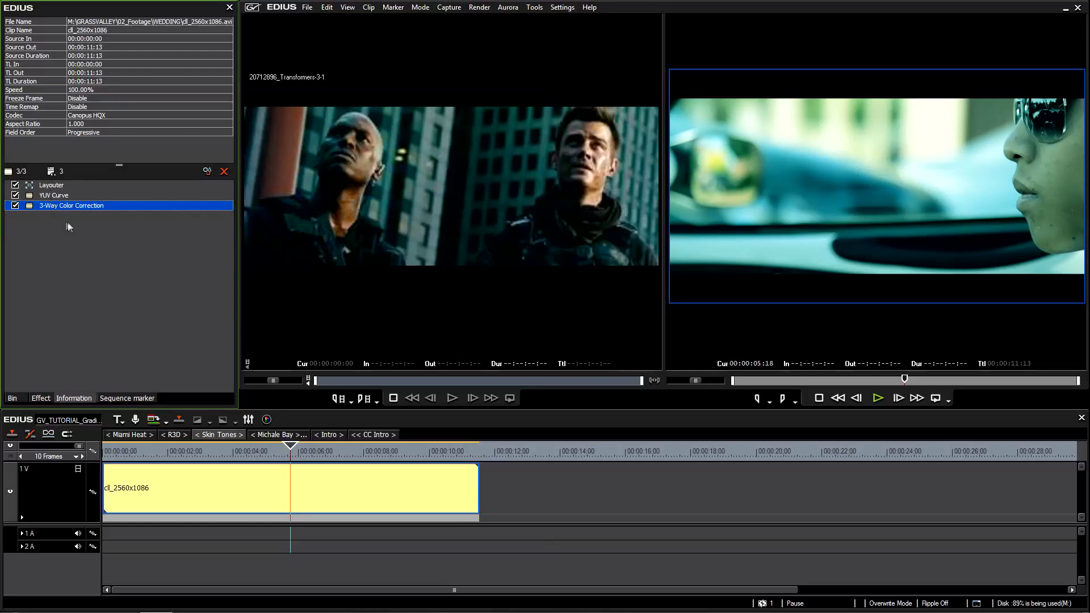
In the user settings for preview playback, turn Combine Filter Layers and Track Layers (for effect settings) off and back on.
left_click(562, 7)
left_click(583, 37)
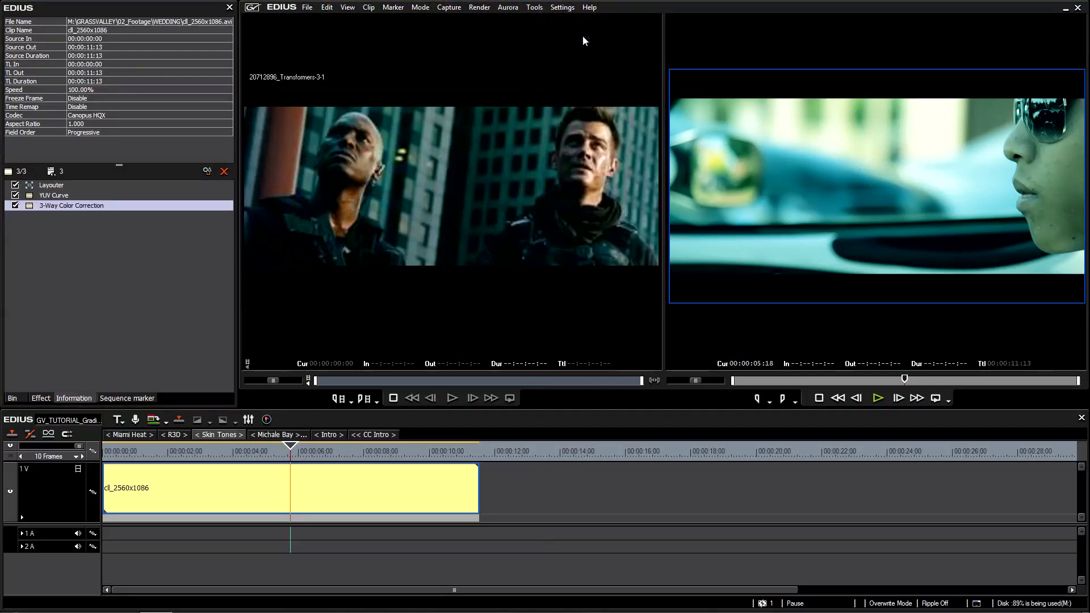
left_click(298, 183)
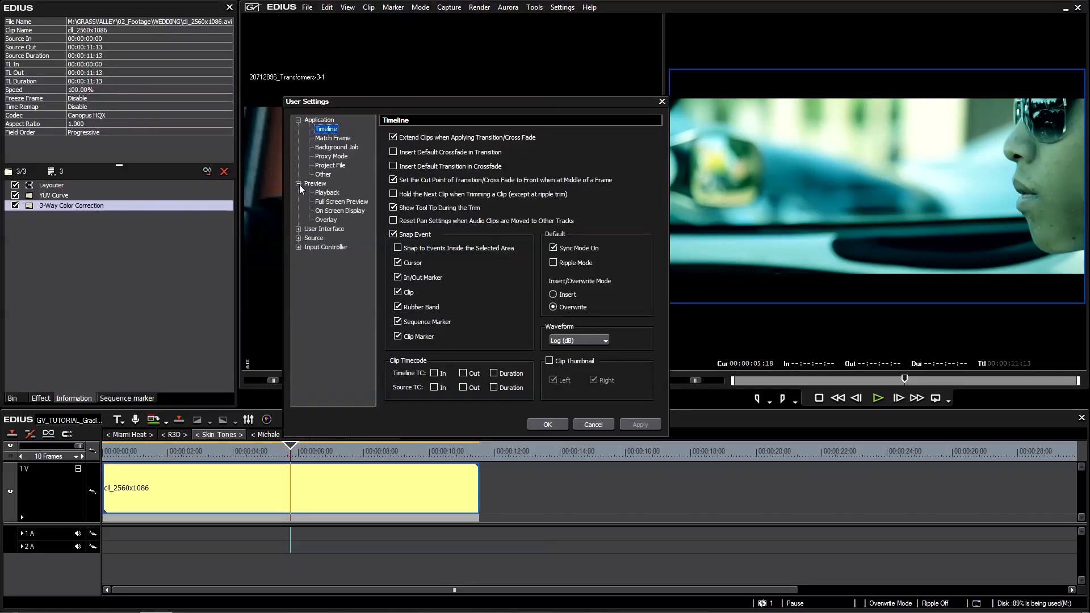
left_click(316, 184)
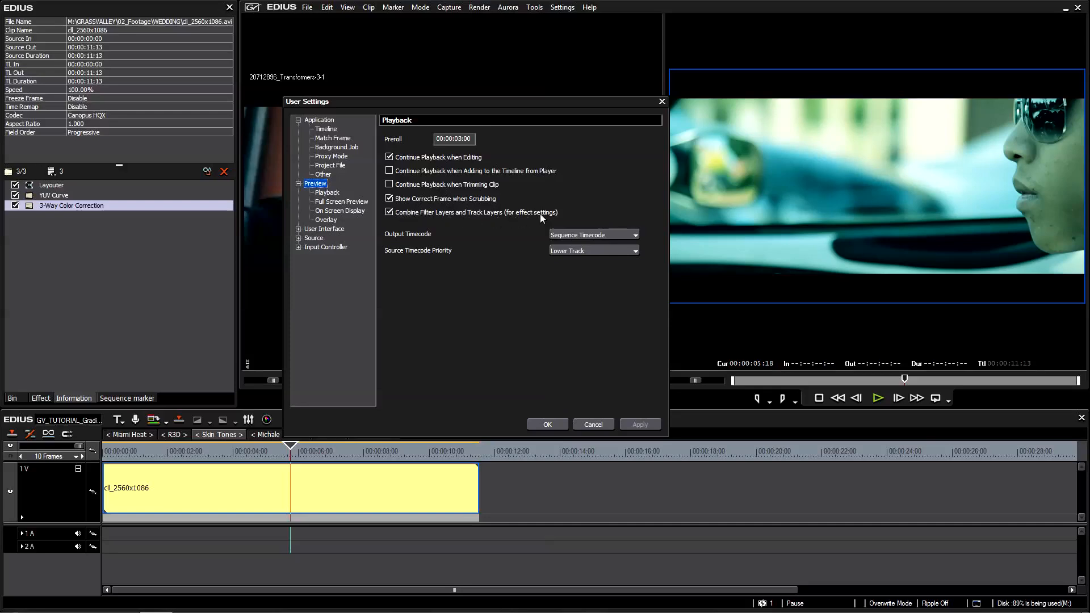
left_click(390, 212)
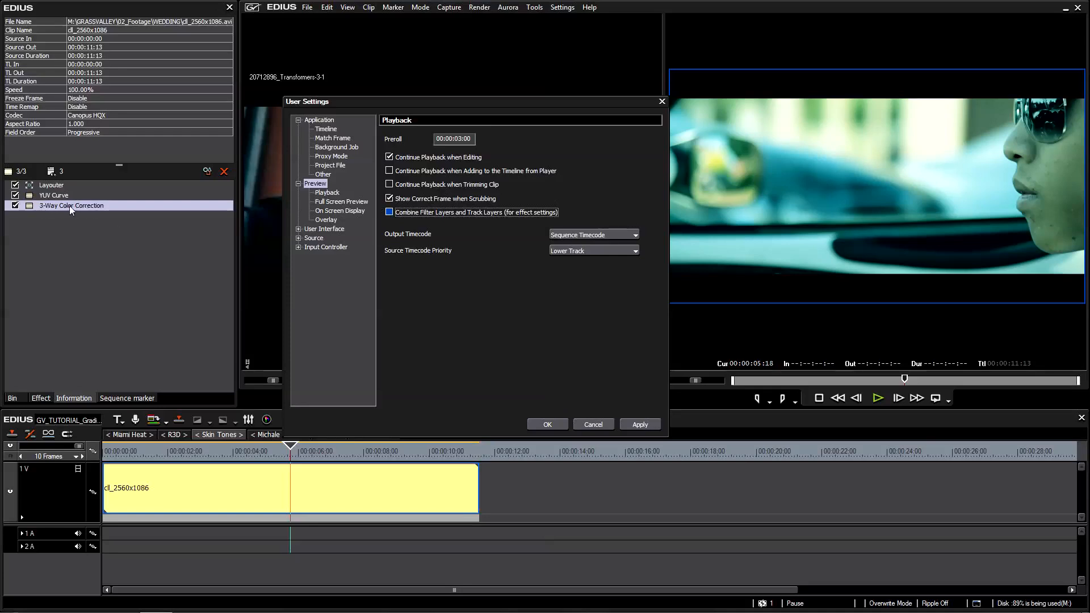
left_click(393, 214)
left_click(547, 424)
Check the YUV Curve and 3-Way Color Correction filters in the clip's filter list by toggling them off and on.
left_click(407, 484)
left_click(171, 291)
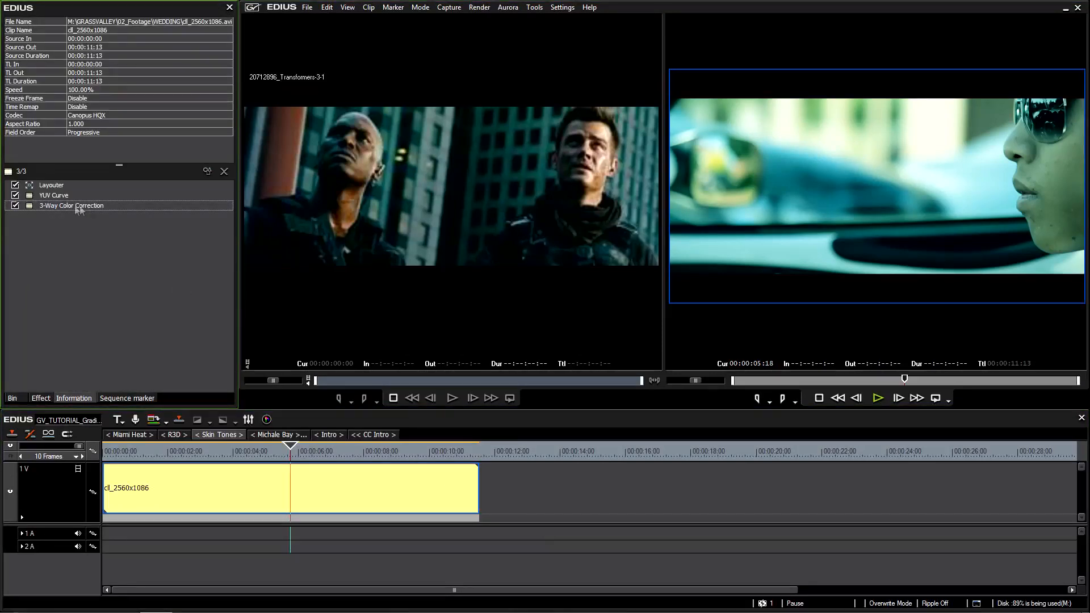
left_click_drag(59, 198, 48, 208)
left_click(15, 196)
left_click(15, 196)
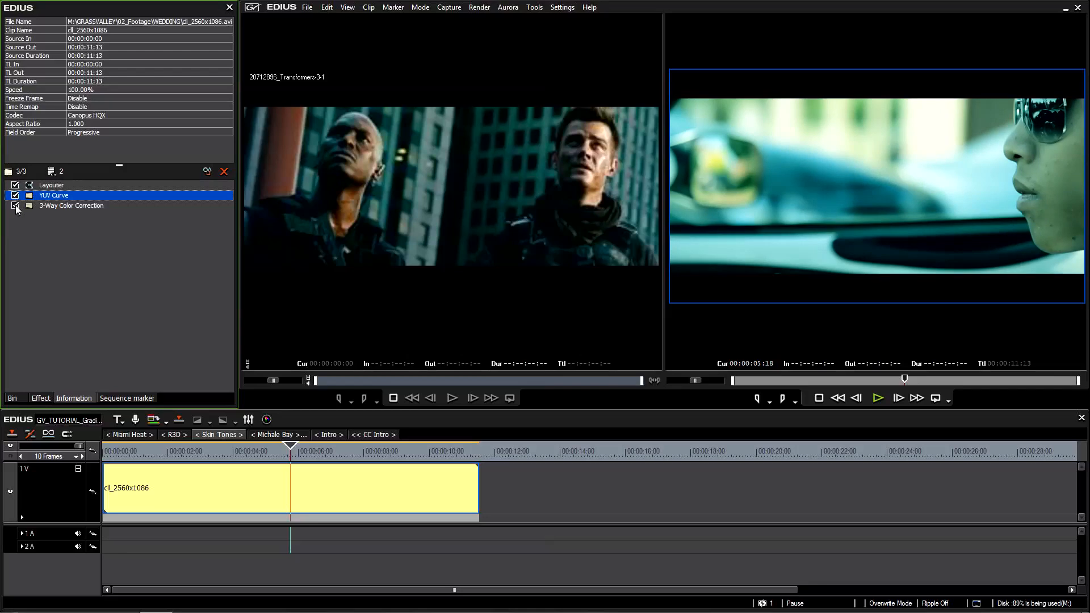
left_click(15, 206)
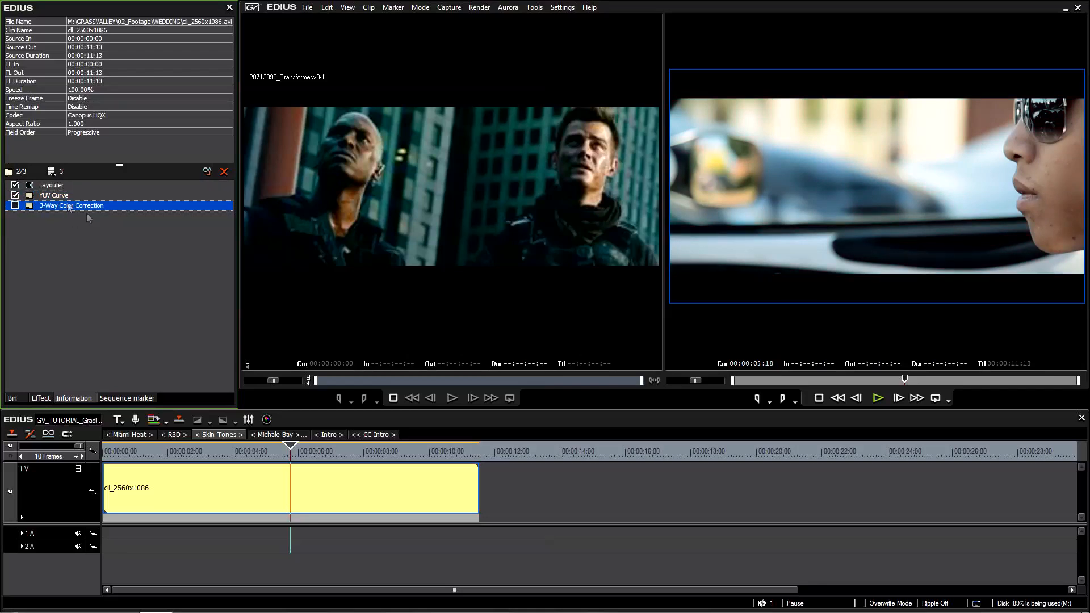
left_click(16, 205)
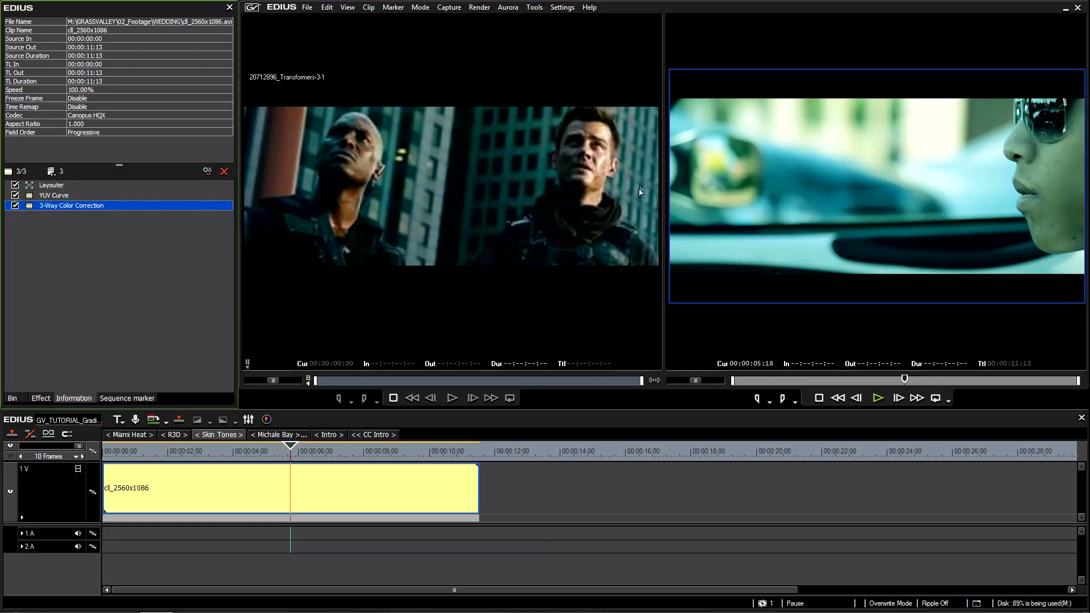
Apply a second 3-Way Color Correction filter to the cll_2560x1086 clip on the timeline.
left_click(244, 490)
left_click(40, 398)
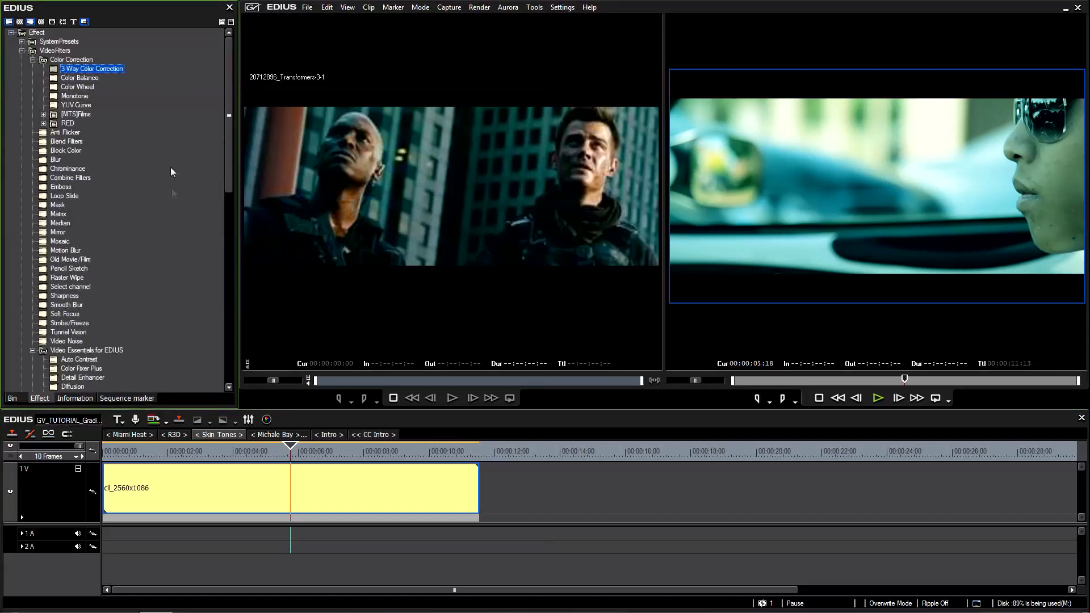
left_click_drag(91, 70, 244, 488)
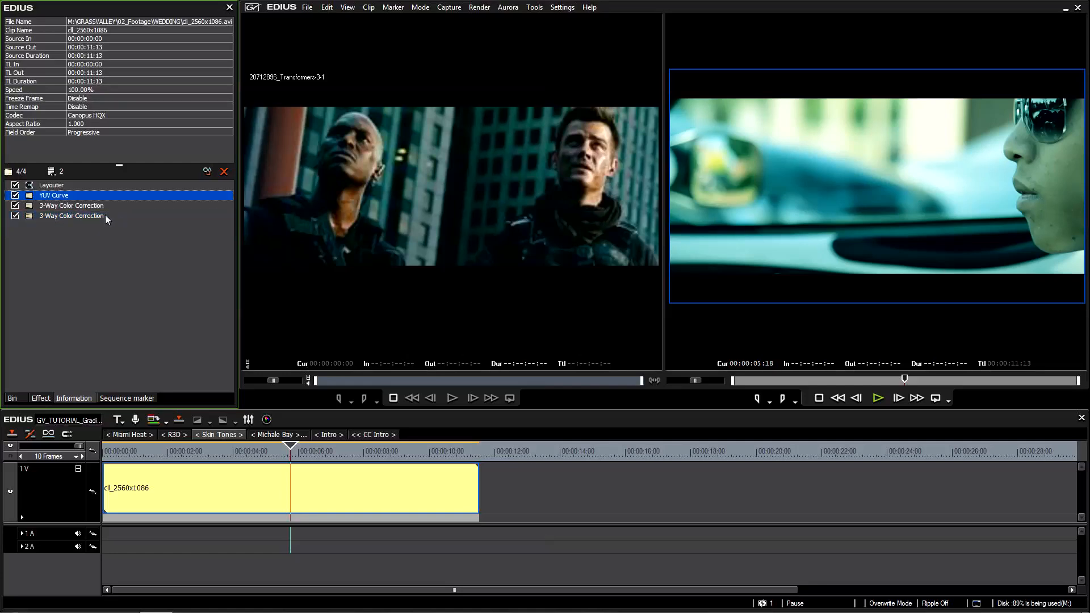
Examine the order of the two 3-Way Color Correction filters stacked below the YUV Curve filter.
left_click(61, 206)
left_click(60, 214)
left_click(66, 207)
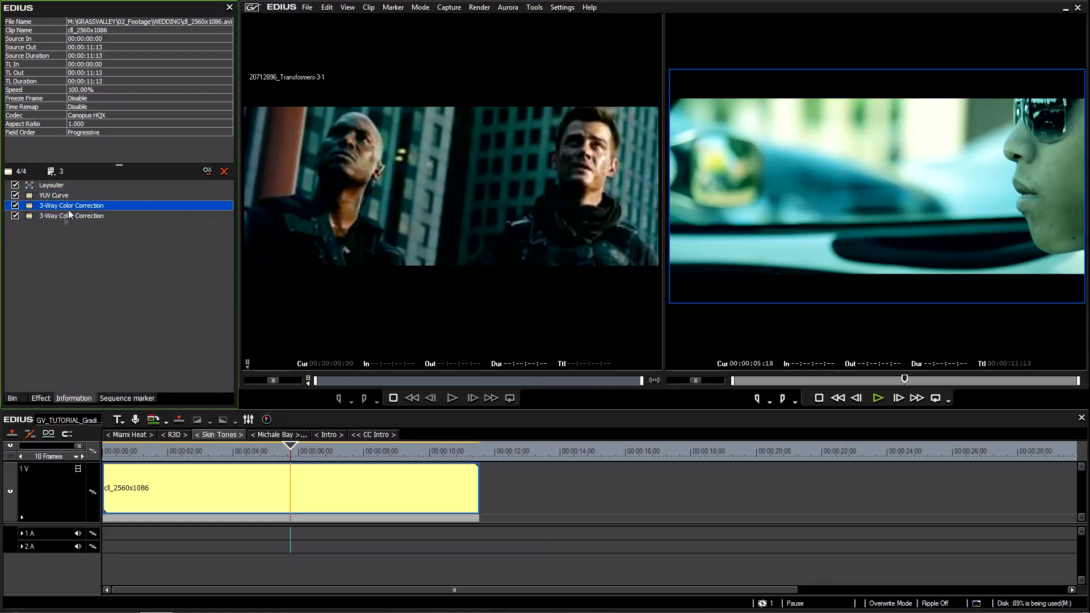
left_click(69, 223)
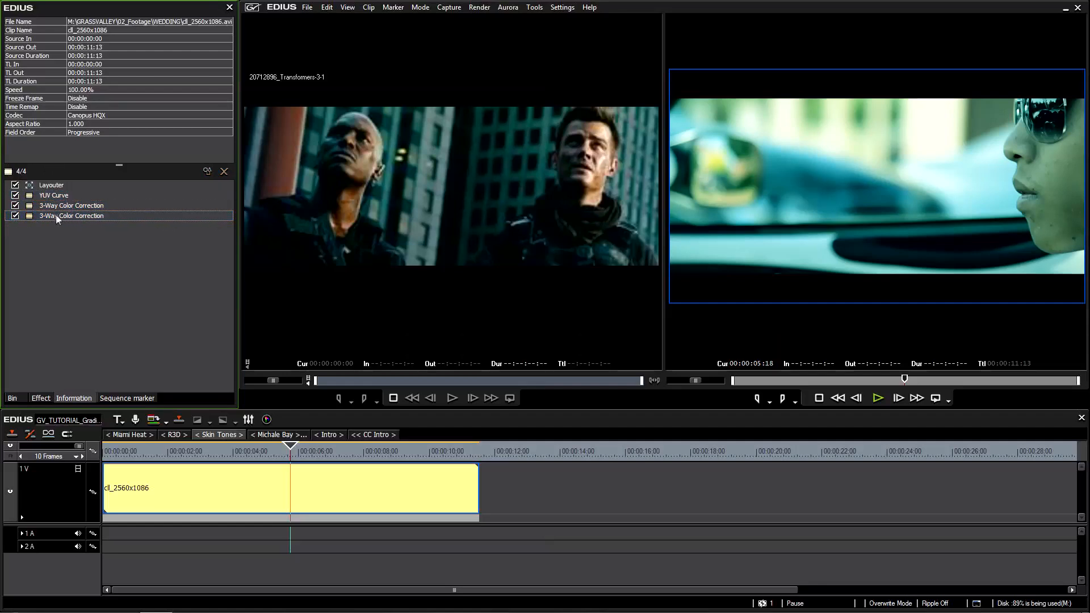
left_click(50, 216)
left_click(86, 208)
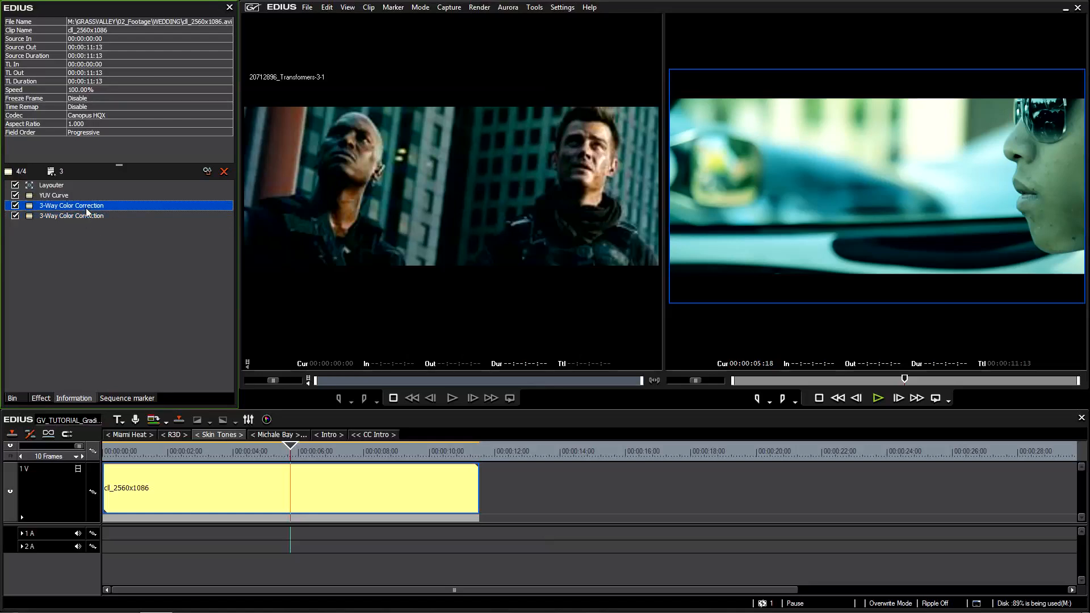
left_click(67, 217)
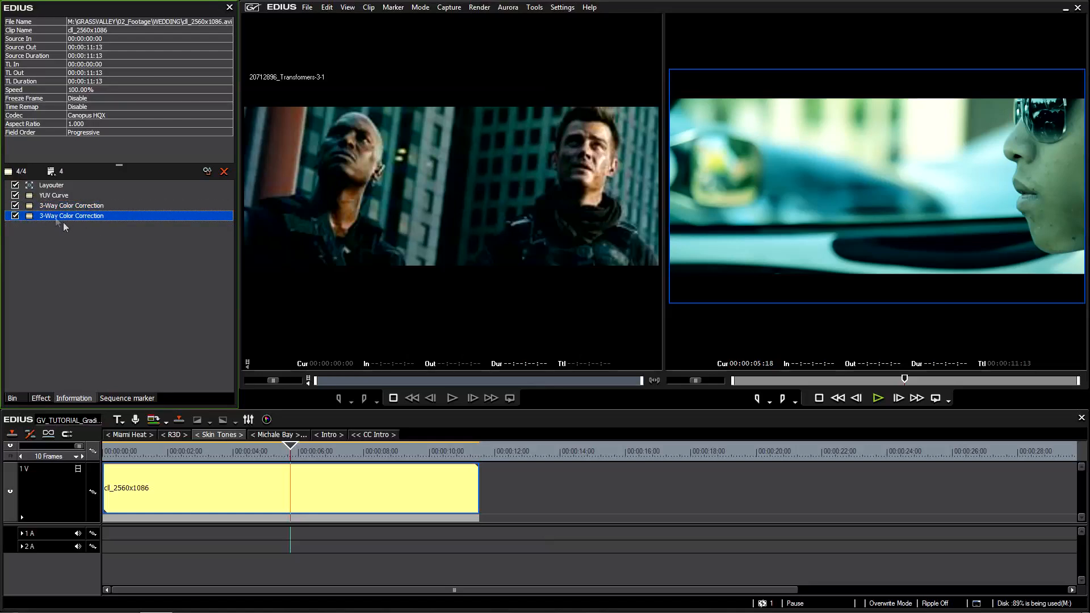
left_click(65, 207)
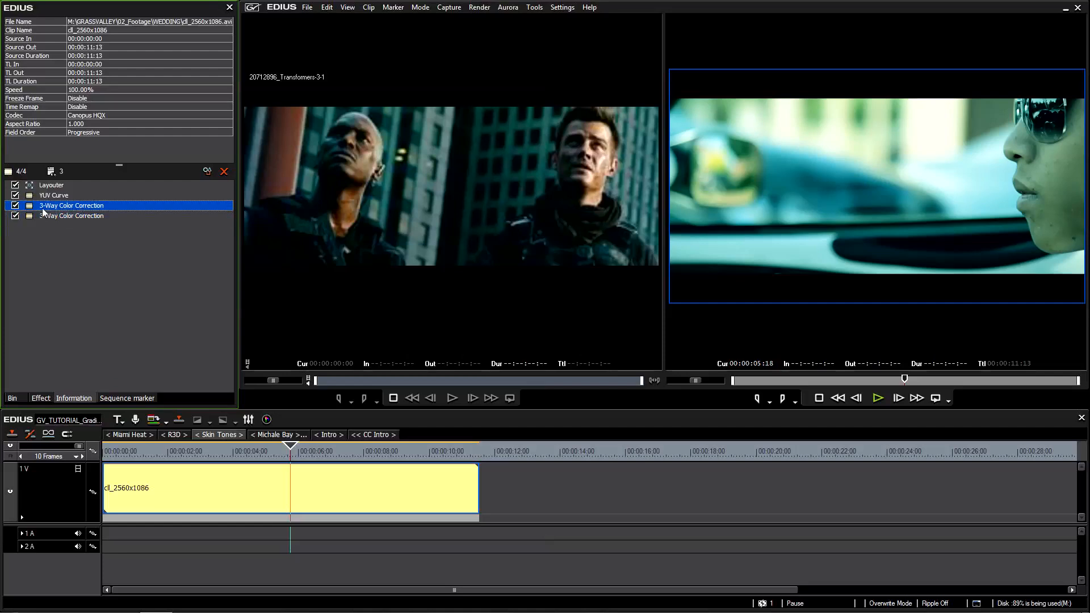
left_click(87, 217)
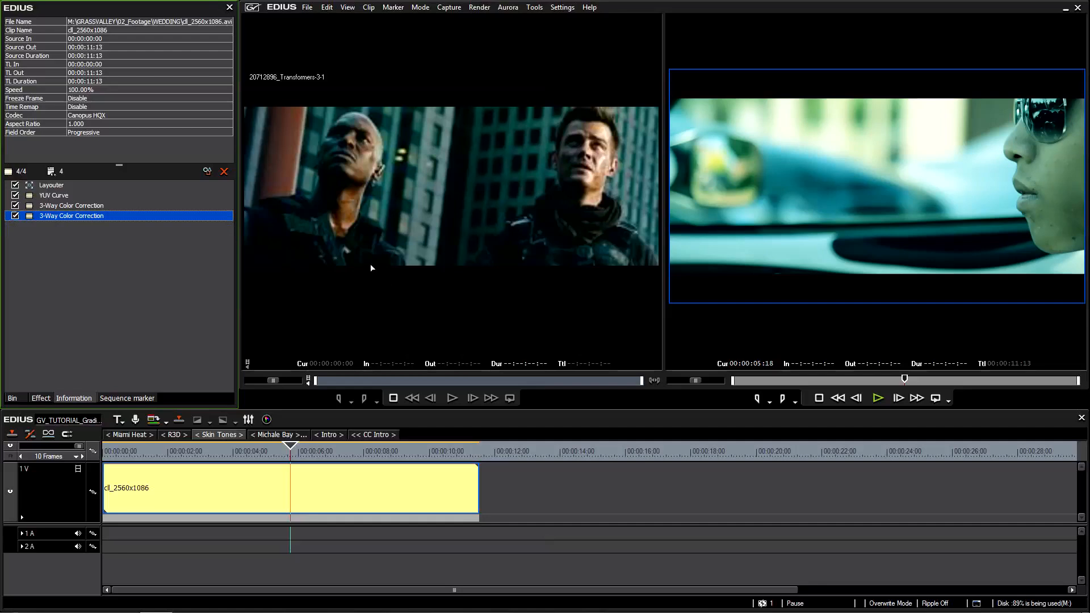
double_click(57, 217)
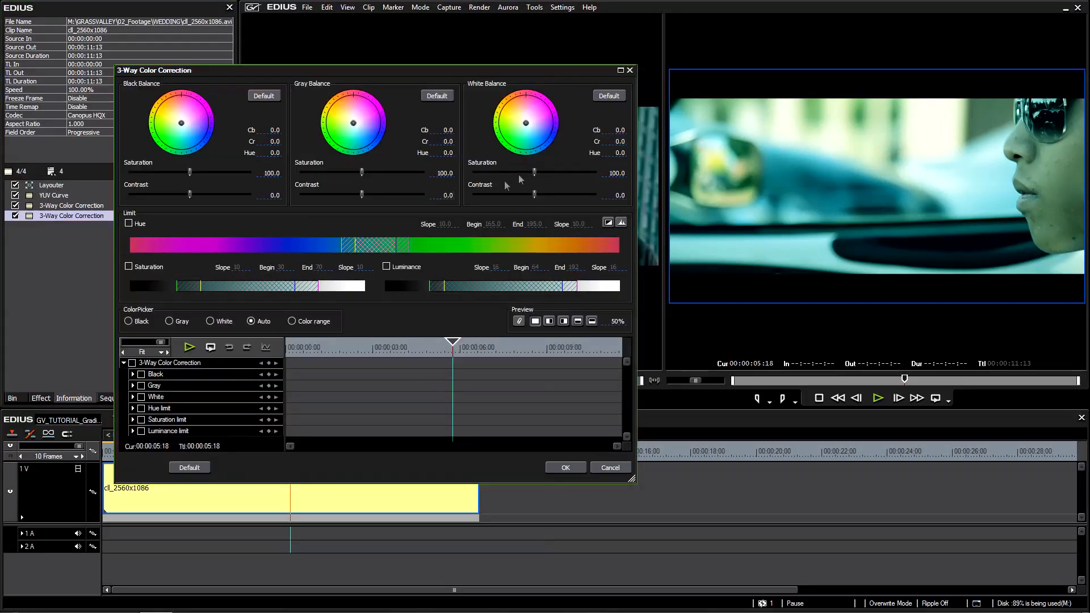
left_click(128, 223)
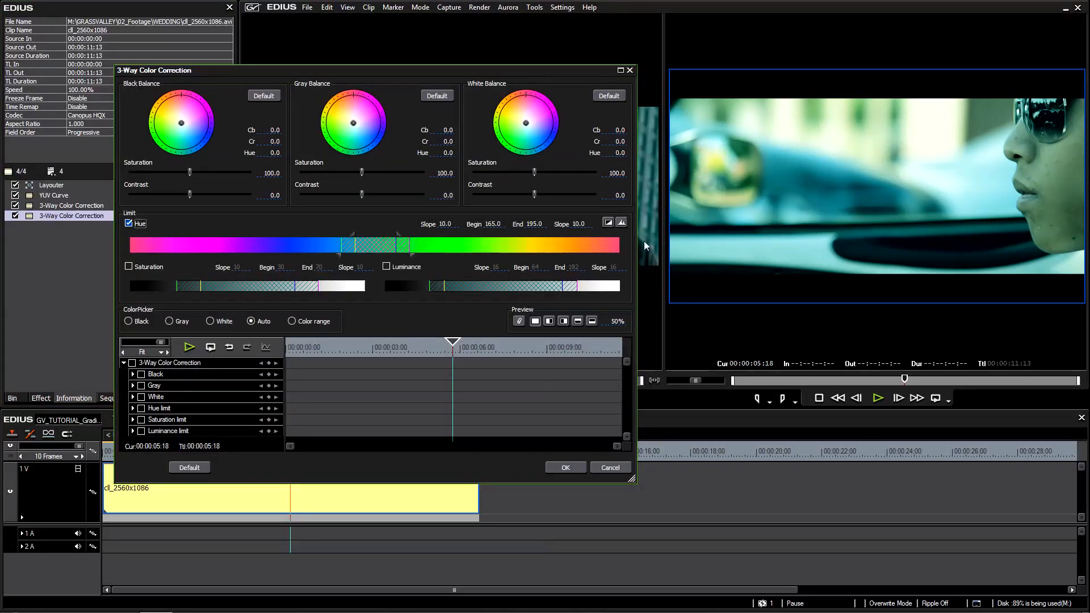
left_click(622, 223)
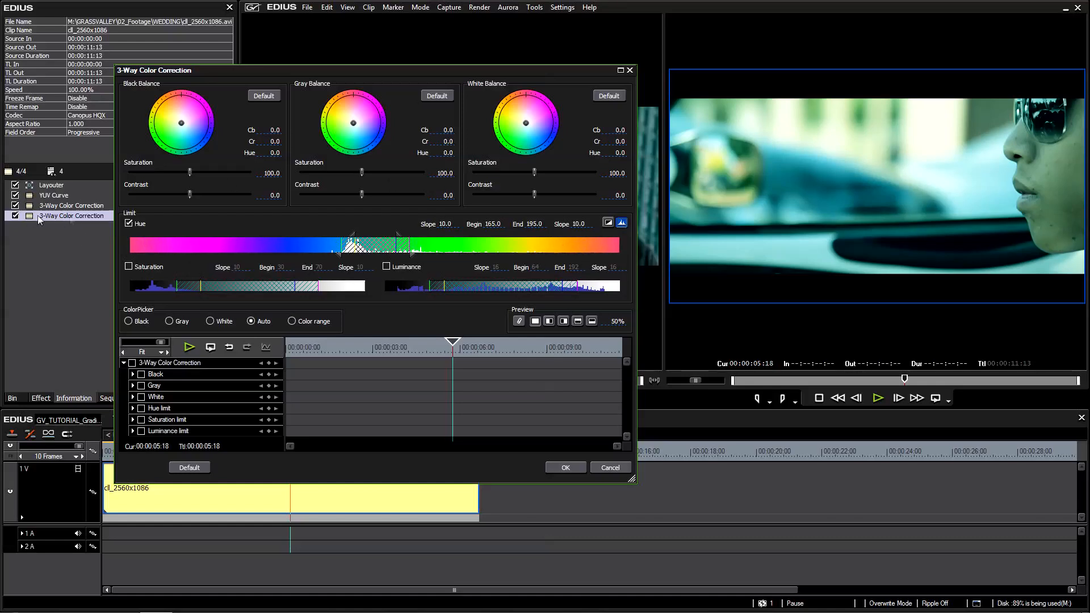
left_click(612, 469)
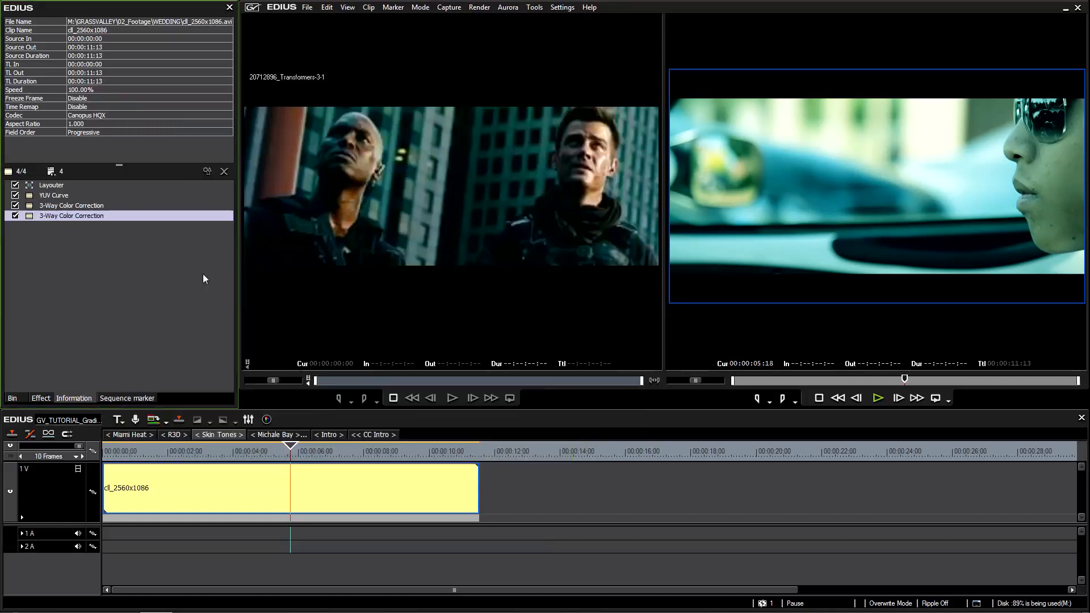
Move the new, unadjusted 3-Way Color Correction filter above the YUV Curve filter and open its settings.
left_click(84, 216)
left_click_drag(84, 216, 83, 196)
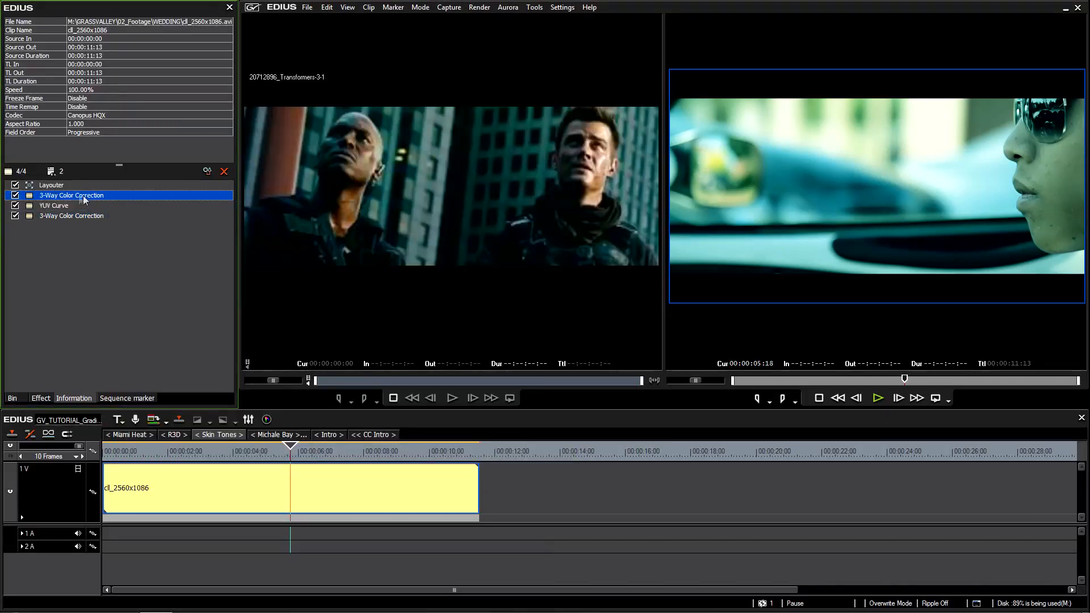
double_click(79, 194)
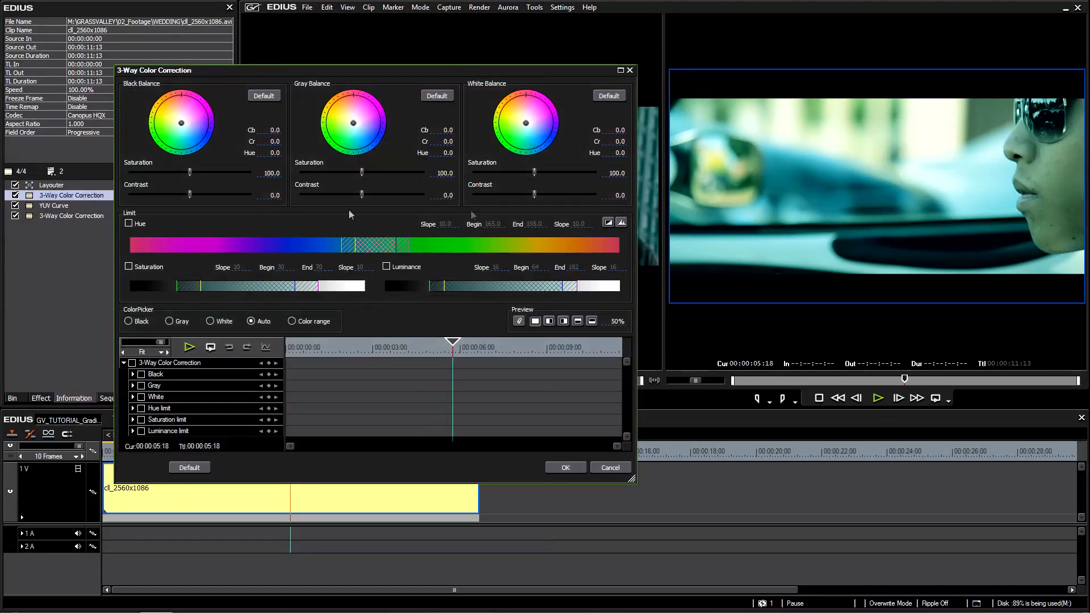
With the histogram shown, limit the correction to orange skin hues from 305.0 to 337.0 with slopes 8.0 and 10.0, and display the key.
left_click(622, 223)
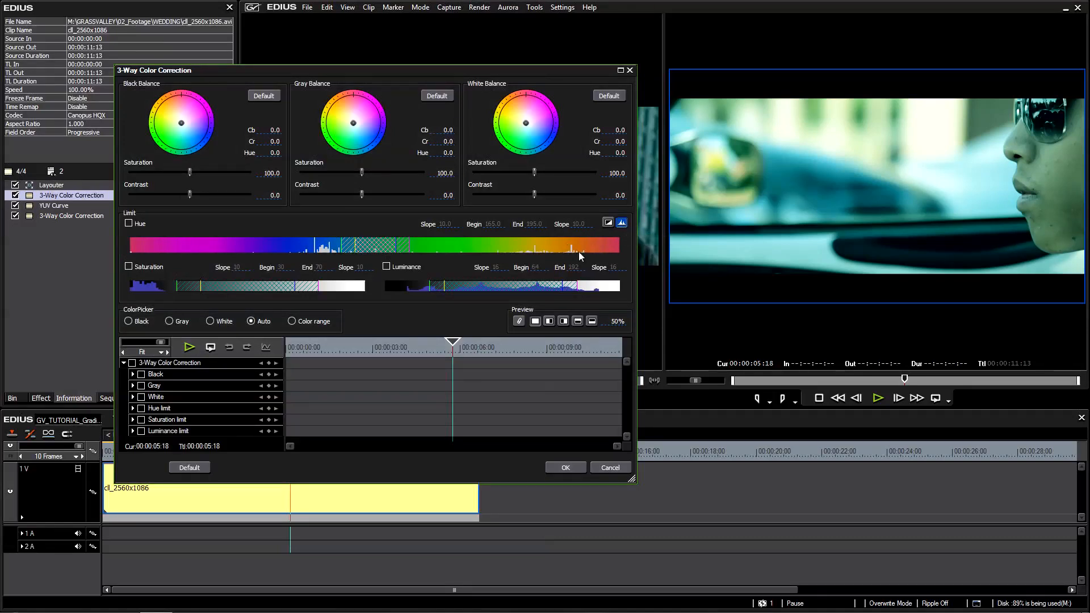
left_click(129, 224)
left_click_drag(374, 249, 606, 249)
left_click_drag(545, 236, 542, 236)
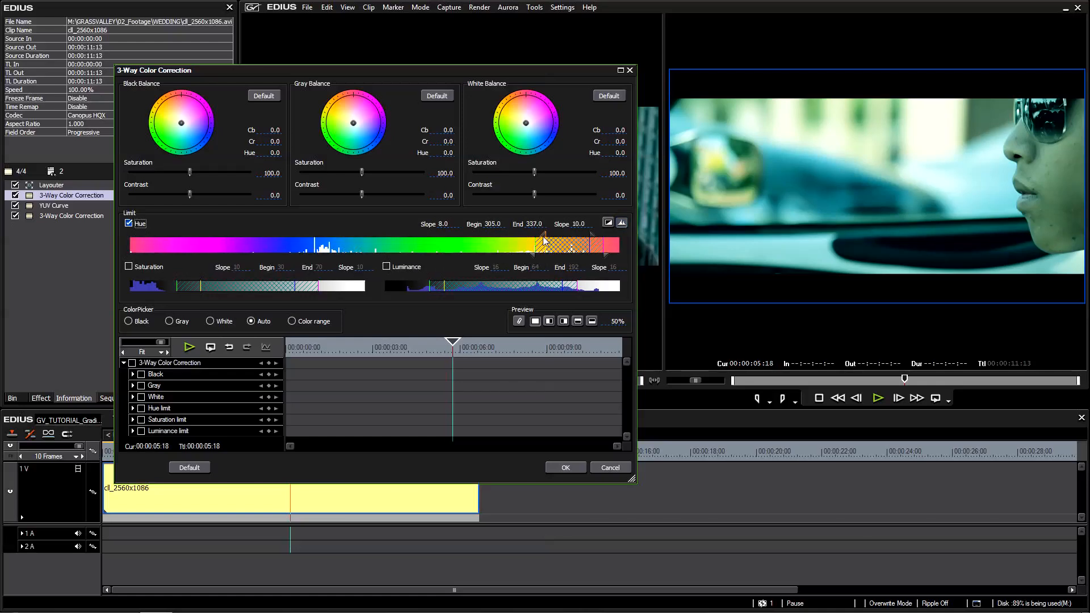
left_click(608, 223)
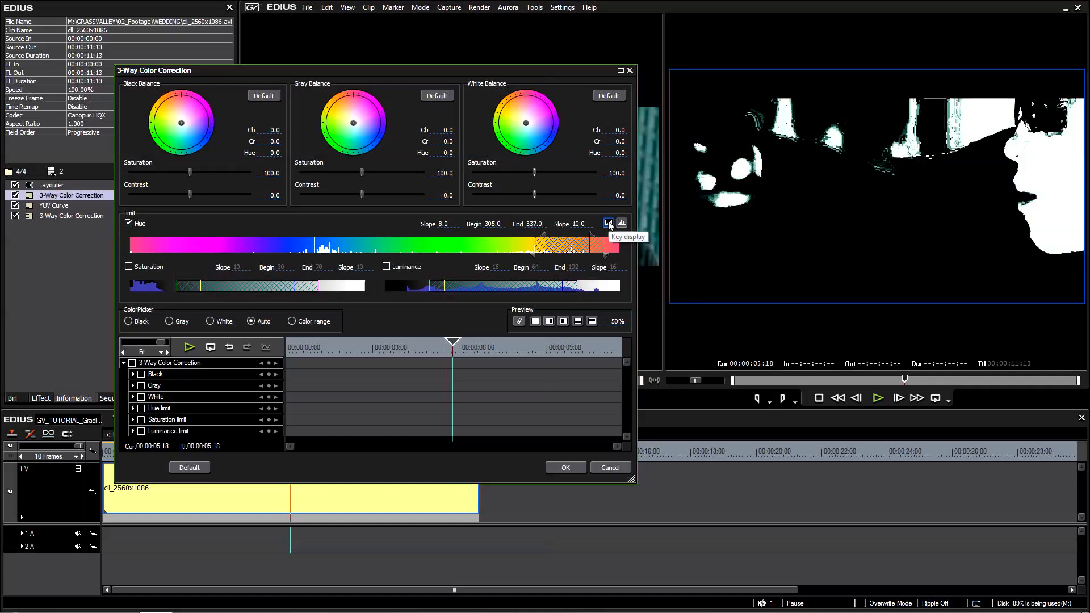
Enable the saturation limit from 10 to 50 and the luminance limit from 46 to 174.
left_click(128, 266)
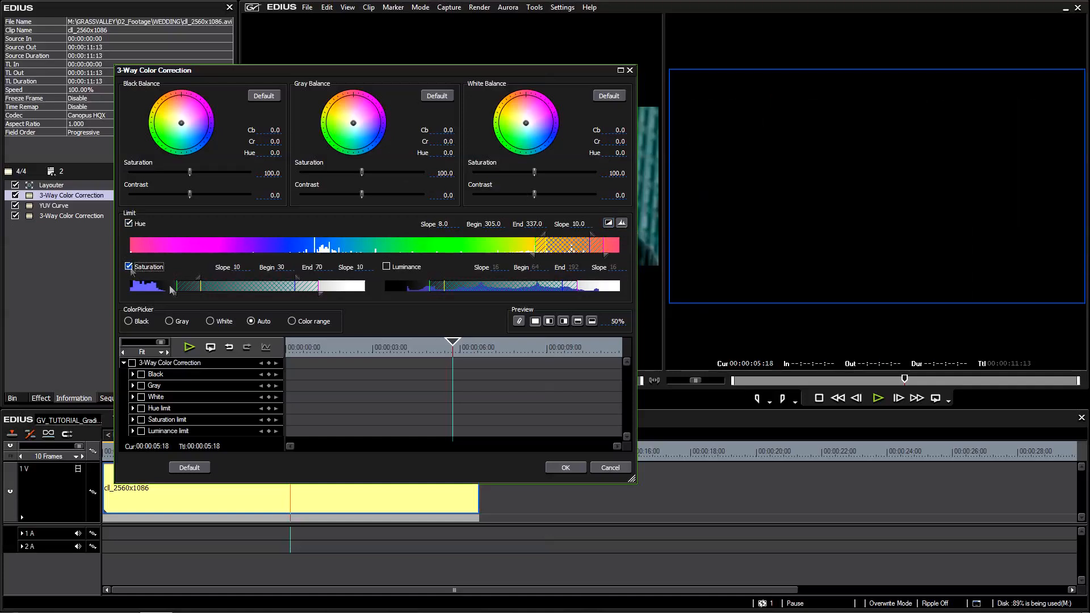
left_click_drag(233, 285, 180, 285)
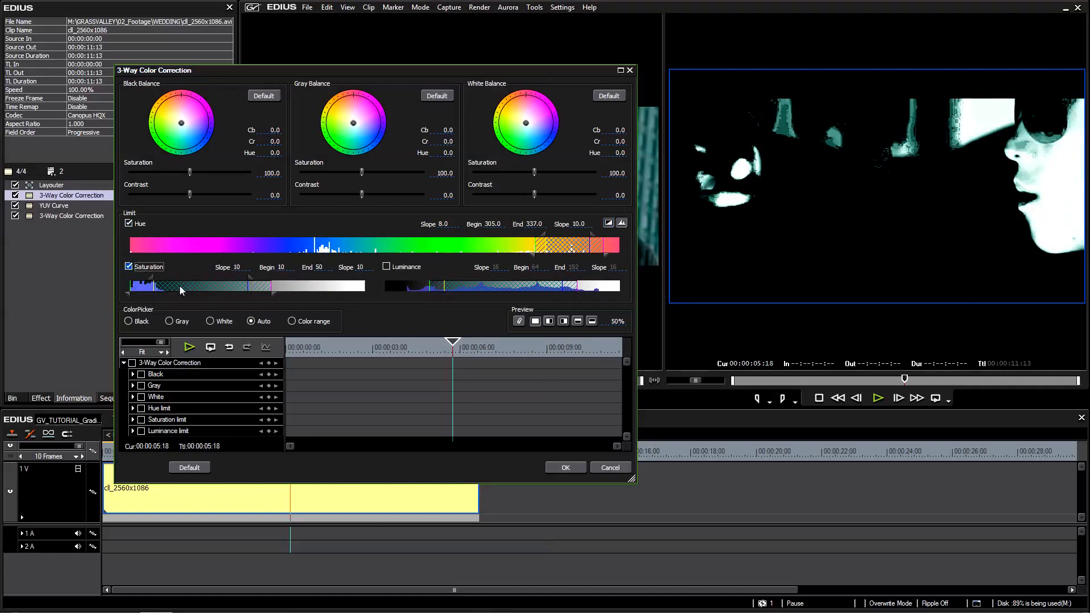
left_click(399, 269)
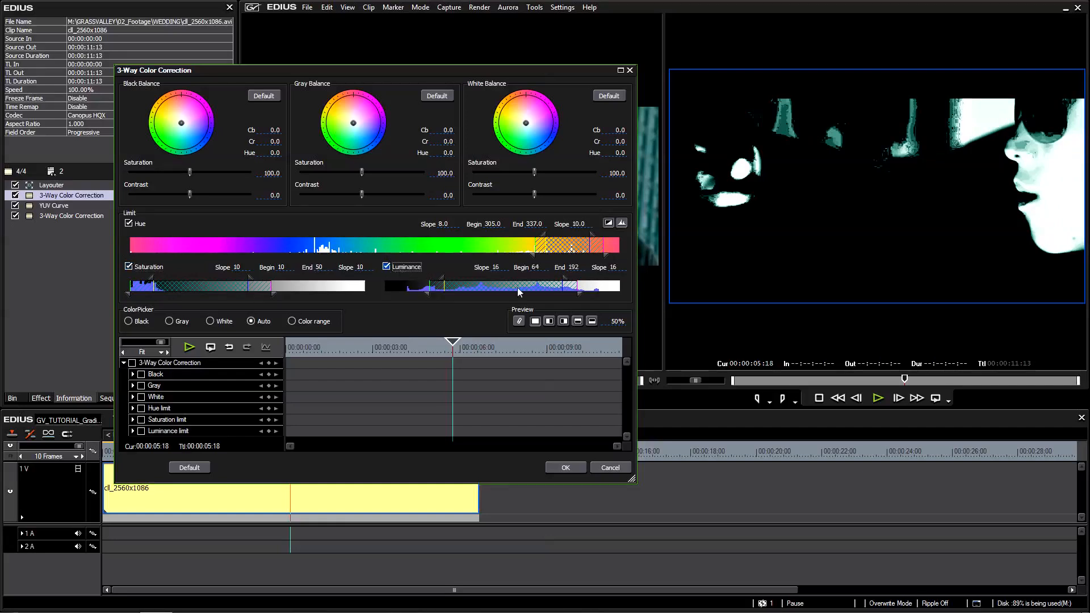
left_click_drag(506, 288, 493, 287)
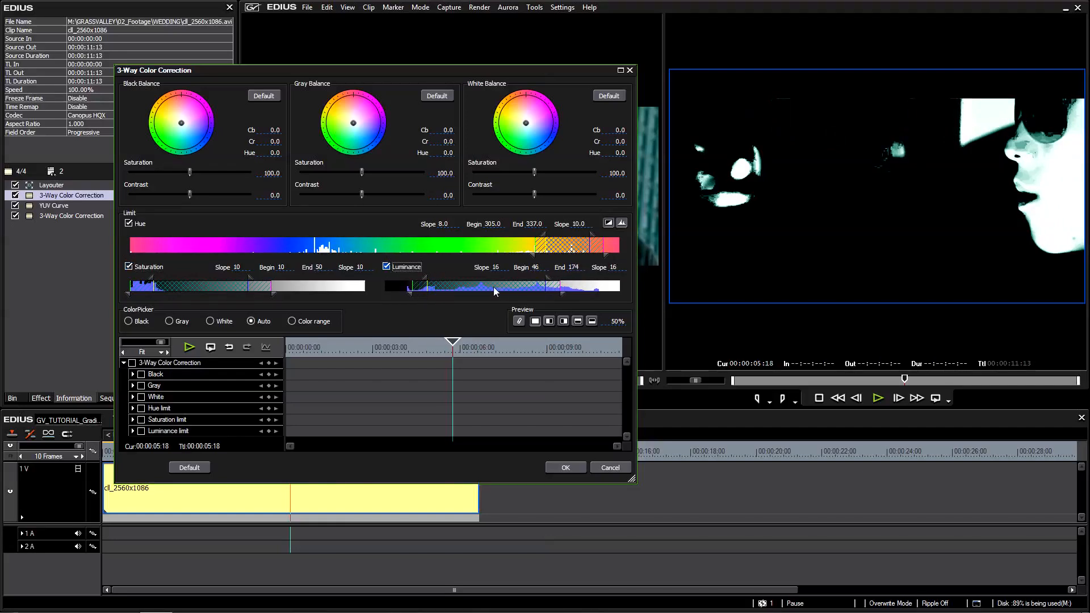
Refine the skin key with hue from 312.0 to 345.0, slopes 16.0 and 7.0, and saturation begin and slope 8, and hide the key.
left_click(608, 223)
left_click(608, 223)
mouse_move(561, 248)
left_mouse_down()
mouse_move(548, 236)
mouse_move(563, 236)
mouse_move(531, 256)
left_mouse_up()
left_click_drag(598, 240, 614, 258)
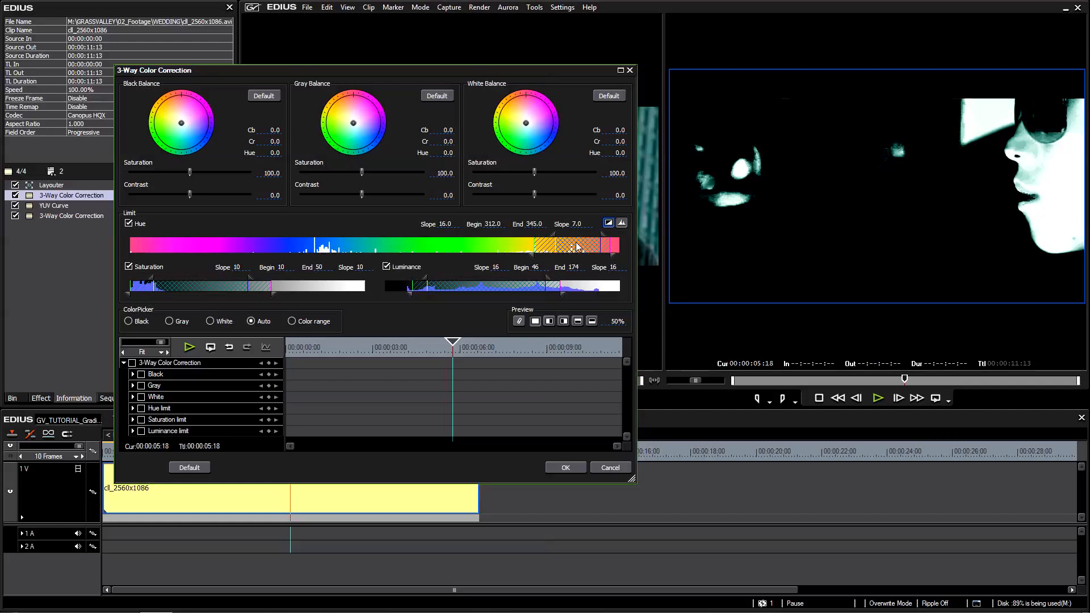
left_click_drag(152, 282, 151, 285)
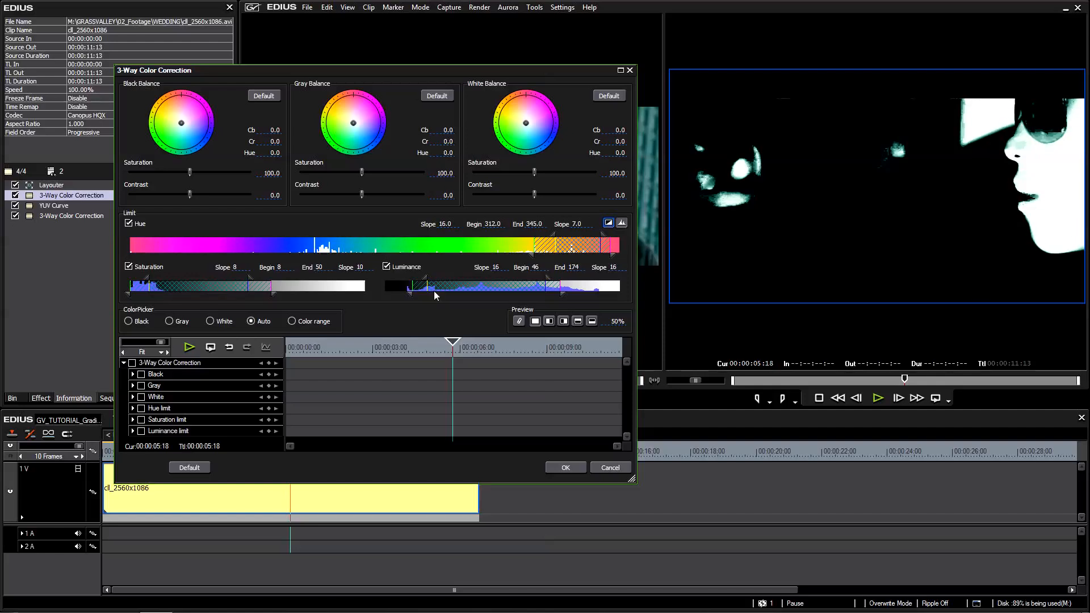
left_click(611, 224)
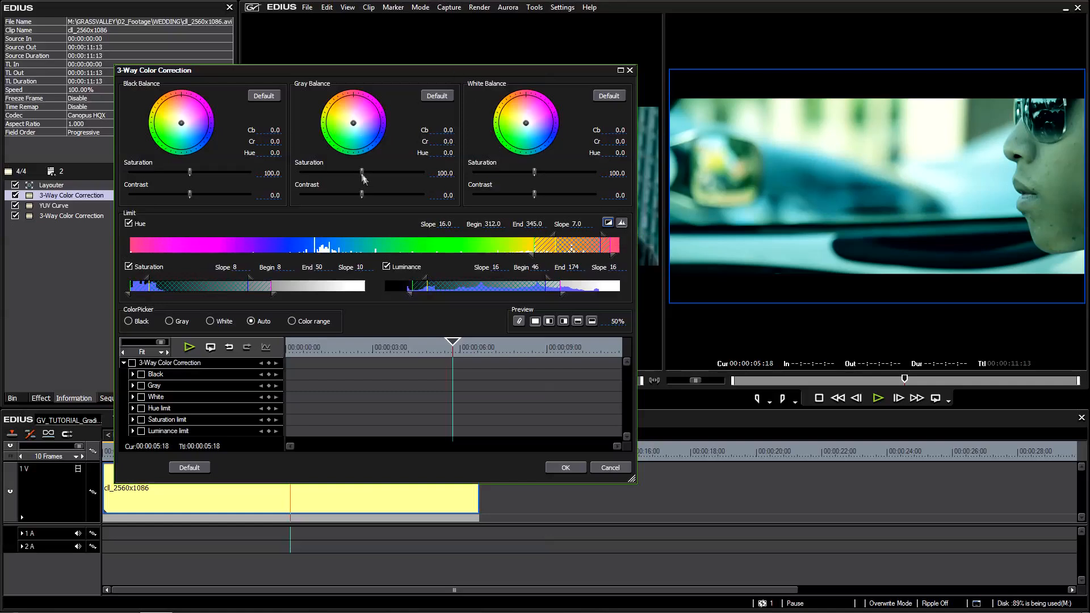
Set the gray balance saturation to 179.6 and tint the grays warmer with Cb -2.5 and Cr 5.0.
left_click_drag(361, 172, 454, 172)
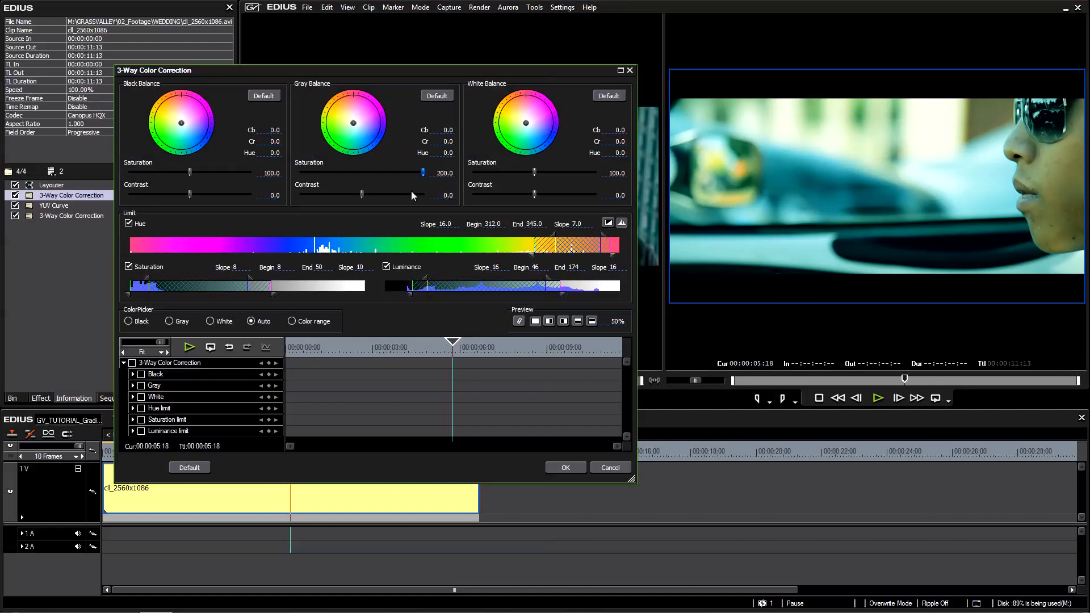
left_click_drag(423, 172, 413, 172)
left_click_drag(353, 123, 350, 121)
left_click_drag(414, 173, 410, 172)
Preview the skin correction at 100% on frames between 00:00:06:12 and 00:00:06:20, and accept the filter settings.
left_click_drag(415, 347, 476, 353)
left_click(551, 323)
mouse_move(618, 323)
left_mouse_down()
mouse_move(618, 383)
mouse_move(625, 328)
left_mouse_up()
left_click_drag(628, 222, 612, 236)
left_click_drag(604, 339, 589, 216)
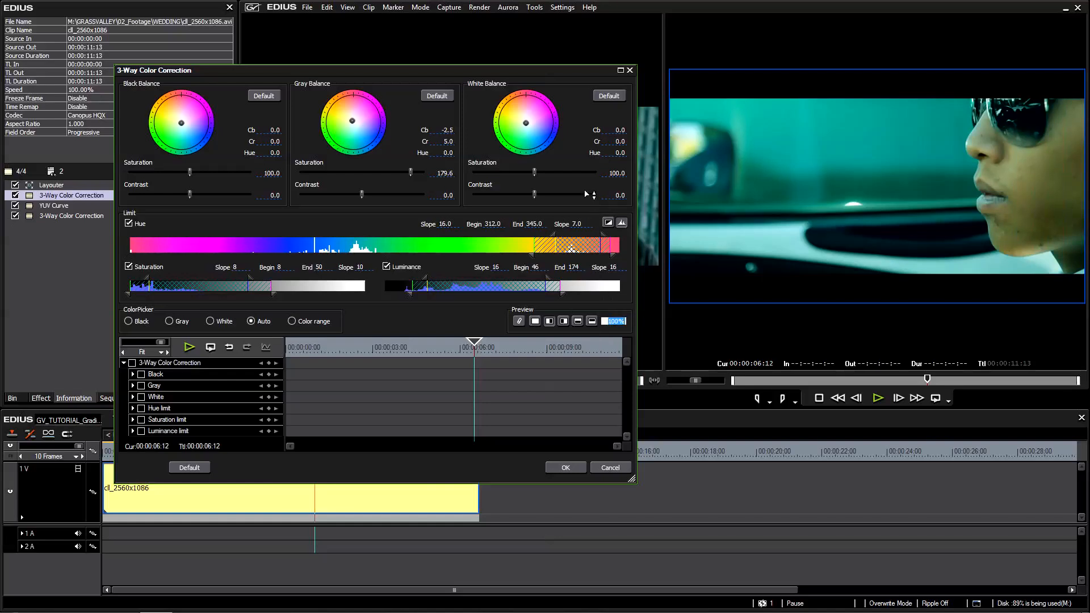
left_click_drag(374, 72, 395, 60)
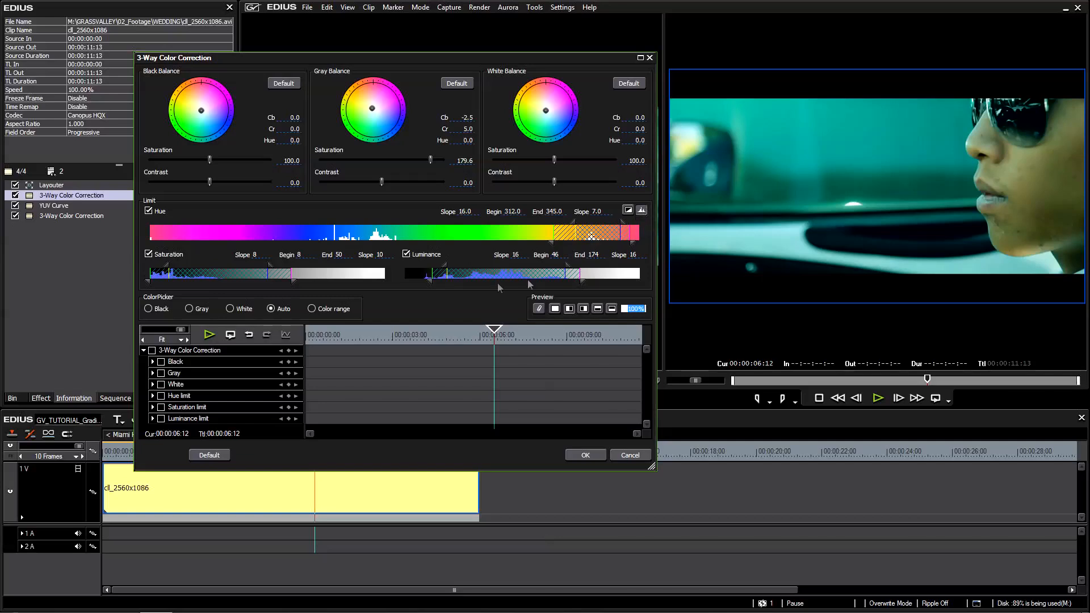
left_click_drag(451, 336, 498, 355)
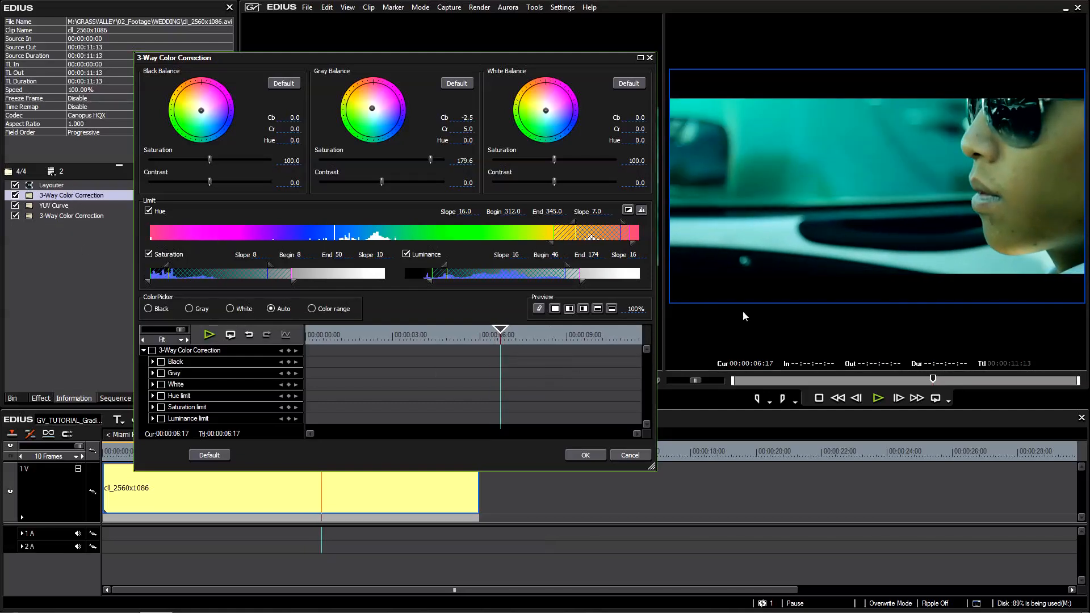
mouse_move(514, 344)
left_mouse_down()
mouse_move(561, 342)
mouse_move(498, 346)
mouse_move(511, 346)
mouse_move(504, 339)
left_mouse_up()
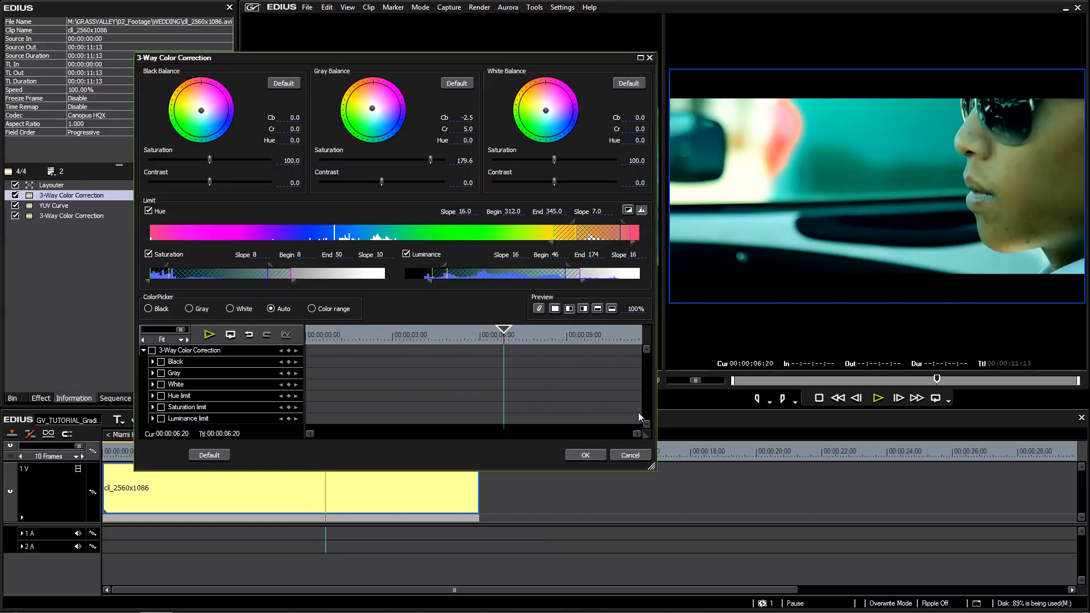
left_click(589, 454)
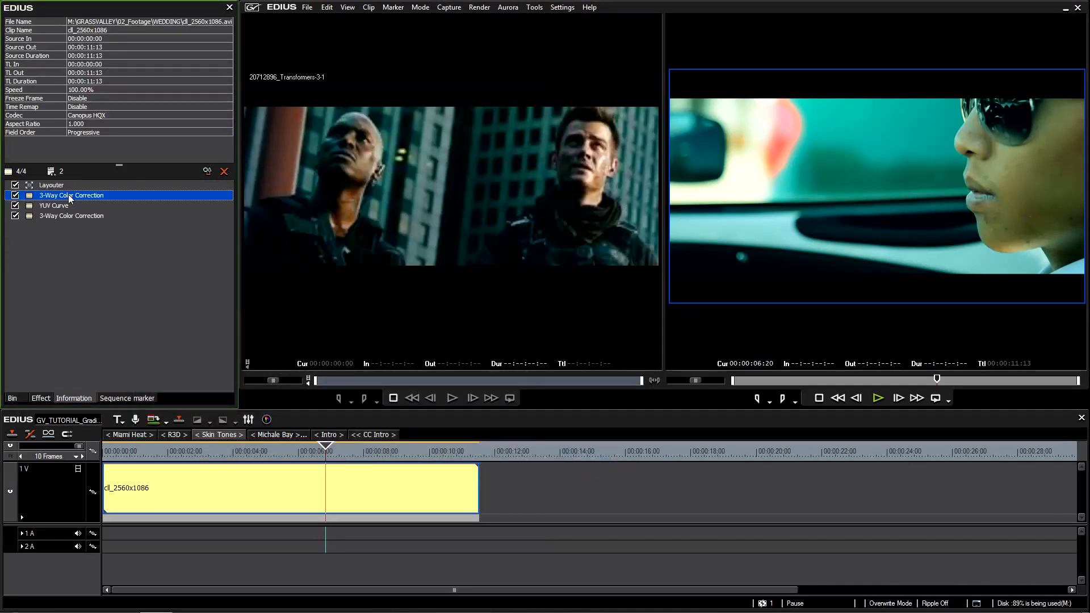
Replace the upper 3-Way Color Correction filter with a Mask filter placed above YUV Curve, and open its settings.
key("Delete")
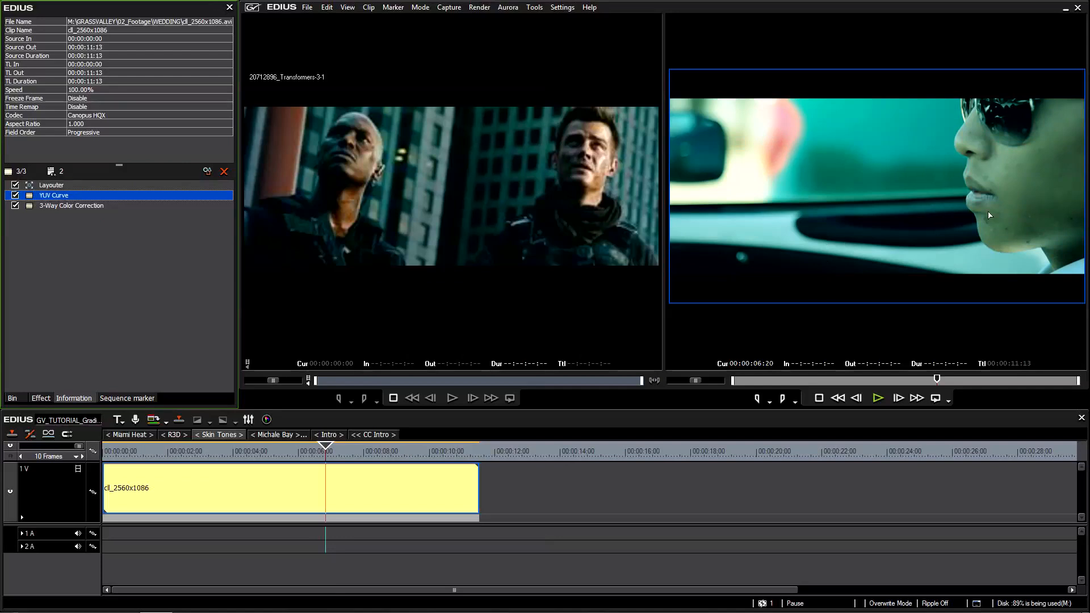
left_click(43, 399)
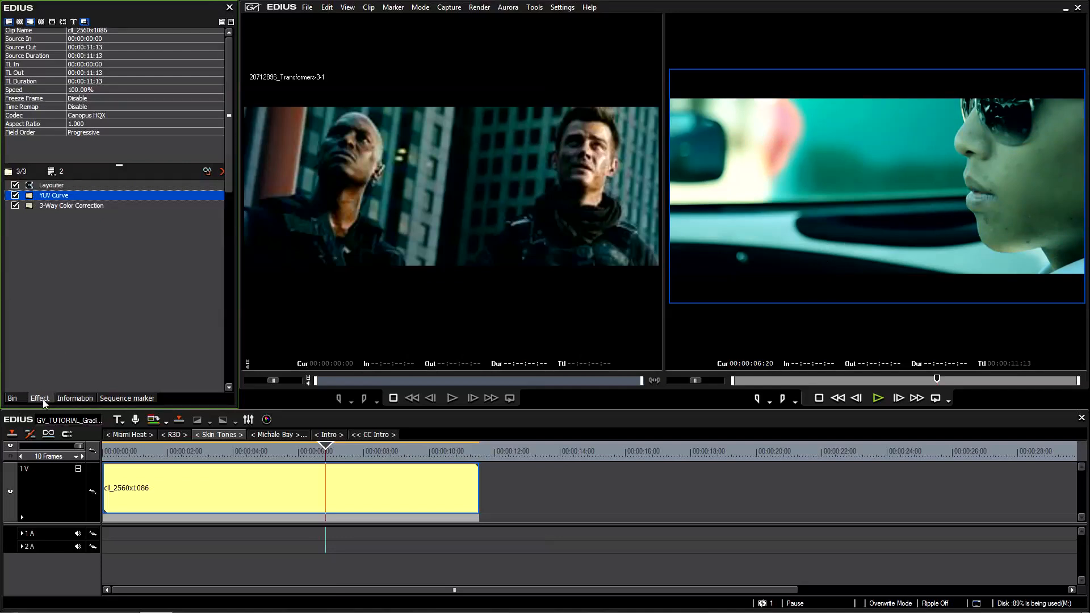
left_click(56, 204)
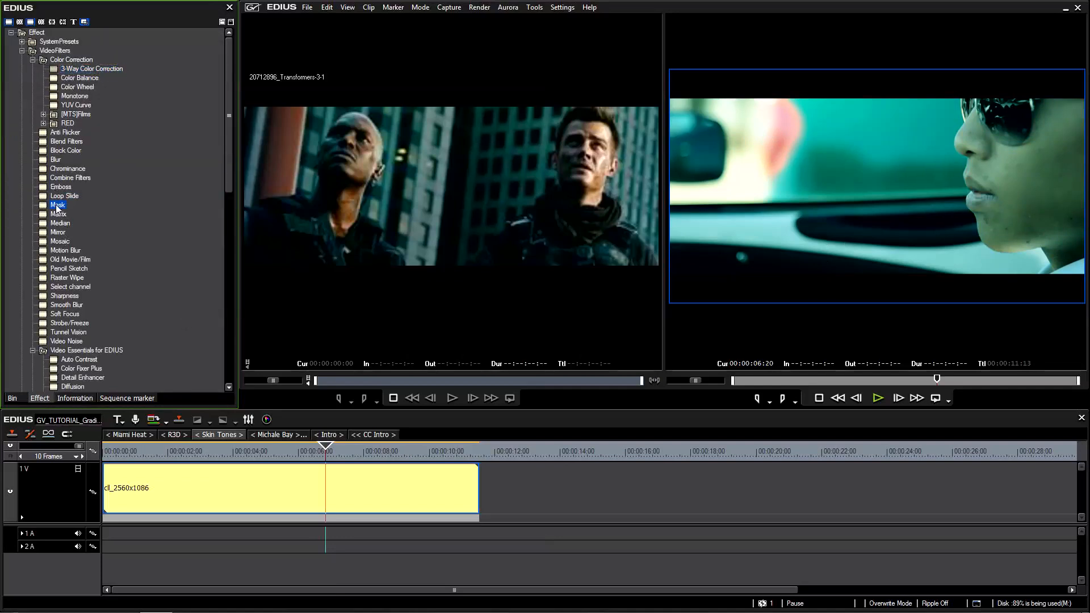
left_click_drag(56, 205, 302, 483)
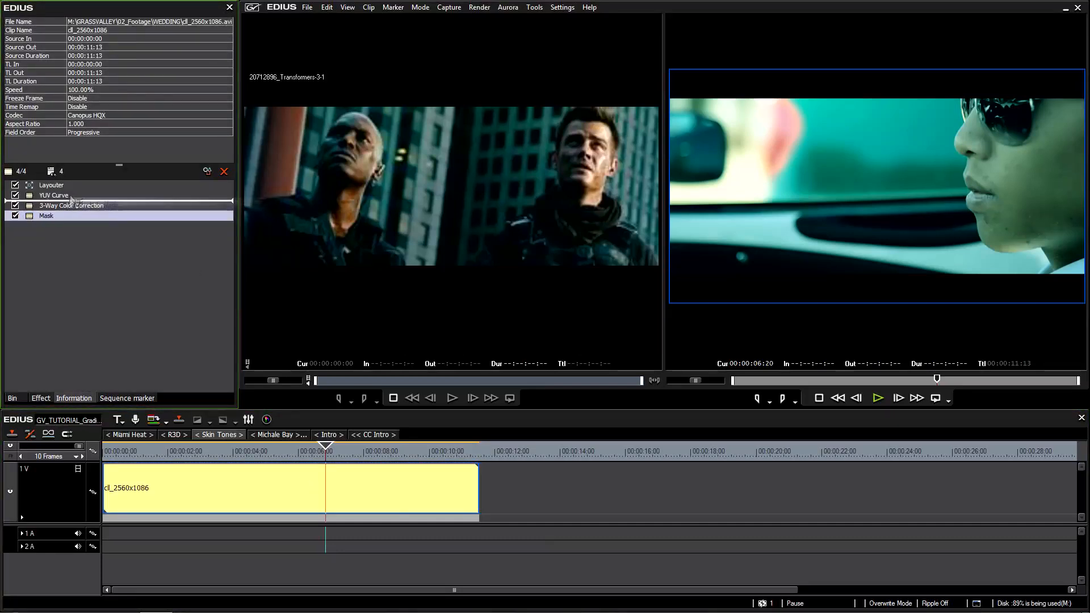
left_click_drag(70, 194, 70, 195)
left_click(74, 226)
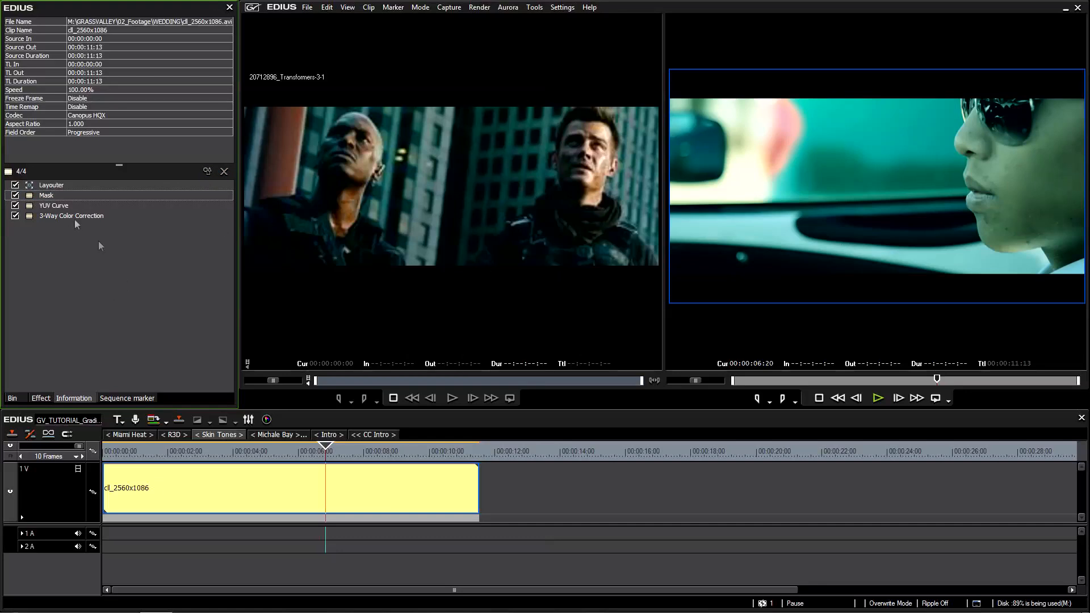
double_click(49, 195)
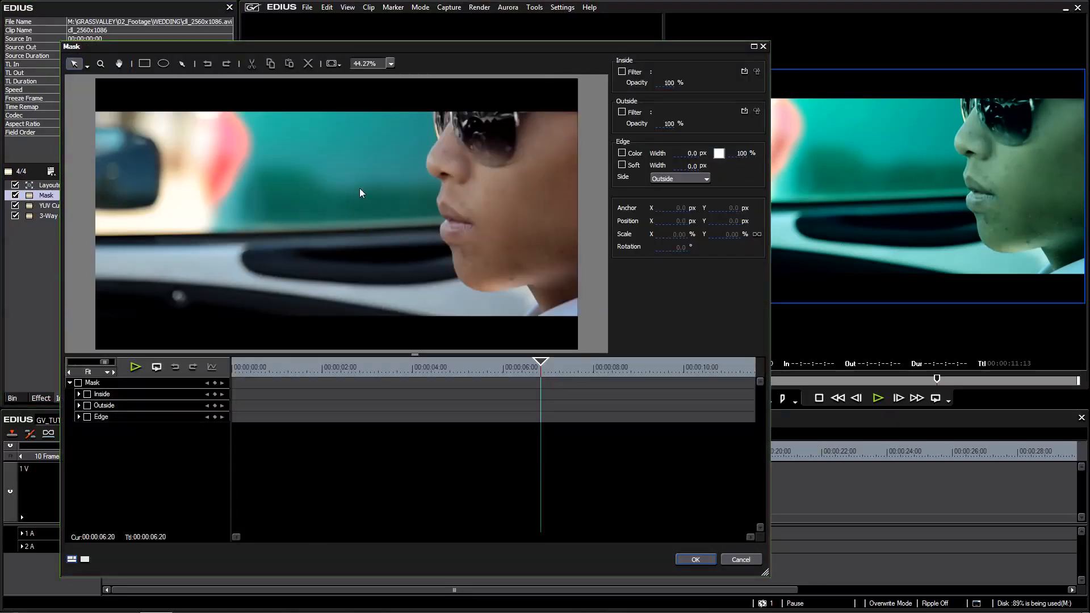
Try an elliptical mask over the man's face, scaled to about 149%, and remove it.
left_click(163, 63)
left_click_drag(230, 127, 469, 338)
left_click_drag(401, 265, 377, 228)
mouse_move(444, 195)
left_mouse_down()
mouse_move(530, 194)
mouse_move(647, 216)
mouse_move(459, 203)
left_mouse_up()
left_click_drag(318, 198, 363, 191)
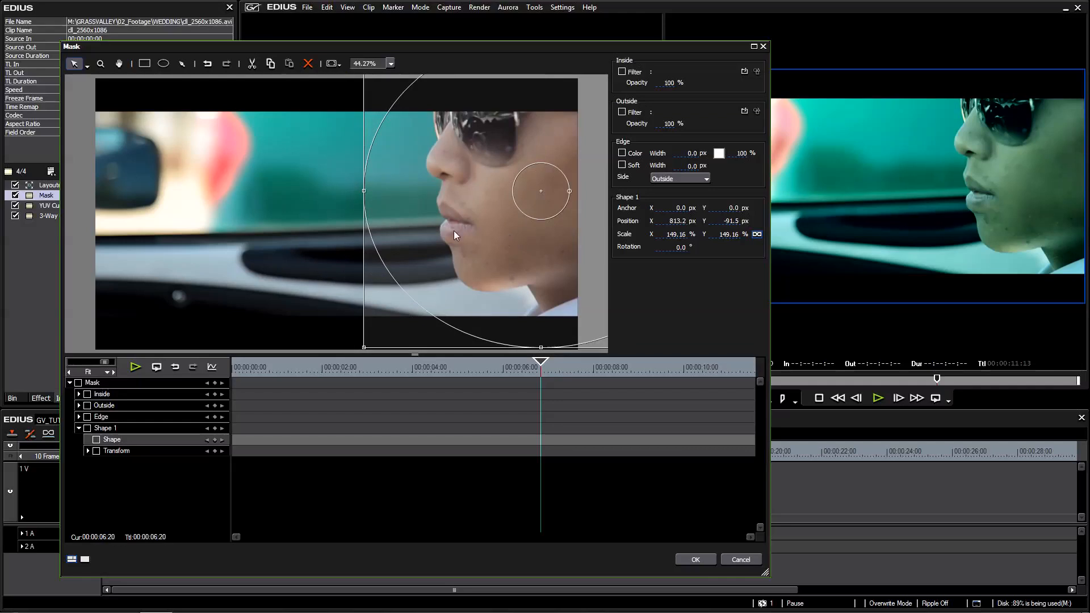
key("Delete")
Try tracing the profile of the face with a freeform path mask, and undo its points.
left_click(183, 64)
left_click(446, 127)
left_click_drag(426, 164, 433, 176)
left_click(442, 218)
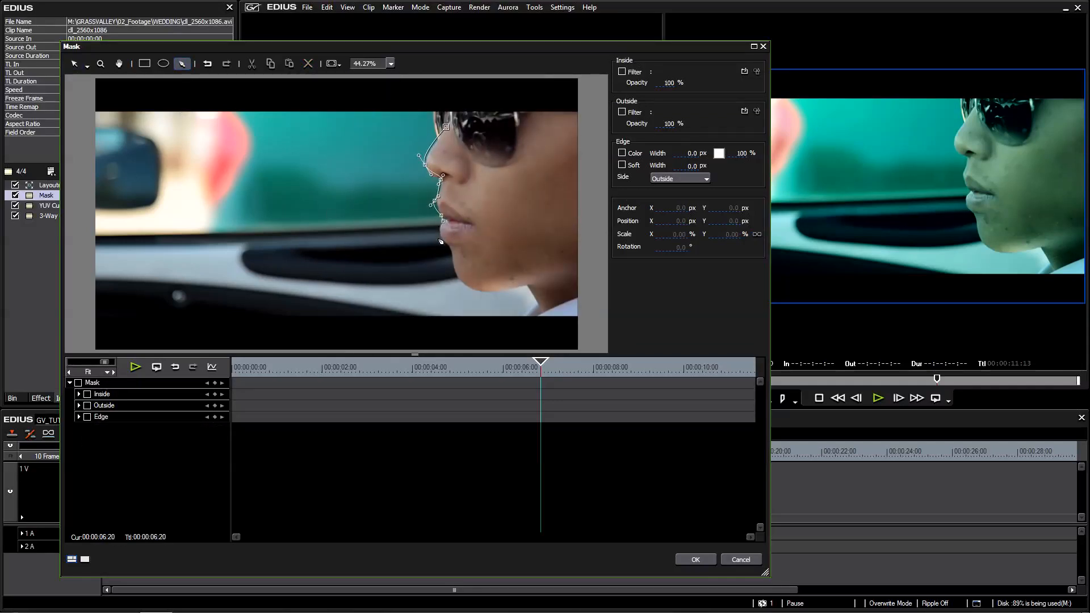
key("ctrl+z")
key("ctrl+z")
key("ctrl+z")
key("ctrl+z")
key("ctrl+z")
key("ctrl+z")
key("ctrl+z")
Draw a large circular mask over the man's face, placed at about X 724, Y -78 with a scale of about 101%.
left_click(163, 63)
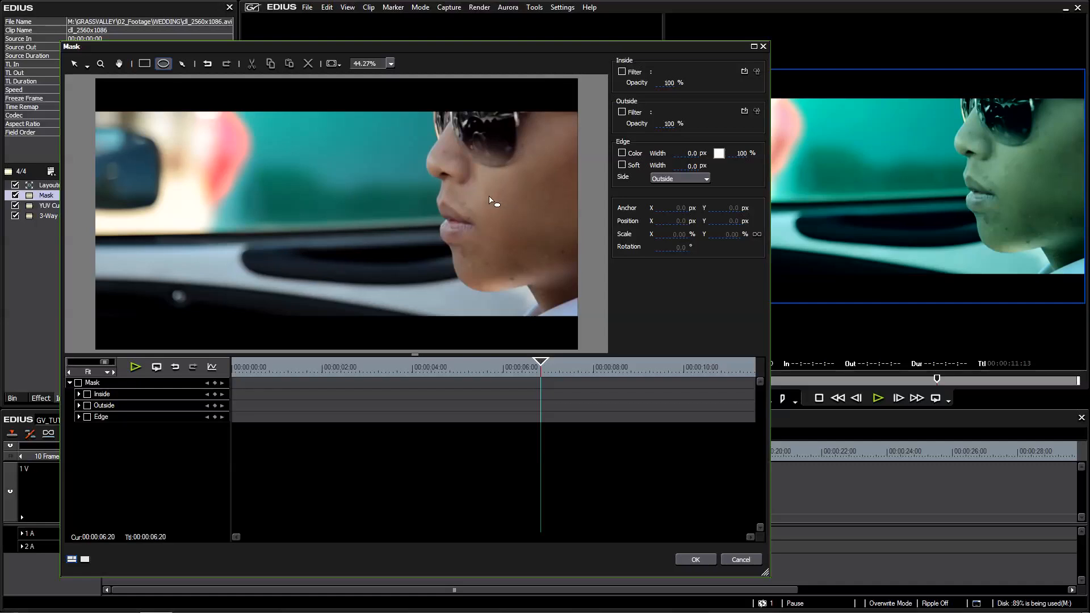
left_click_drag(338, 105, 637, 403)
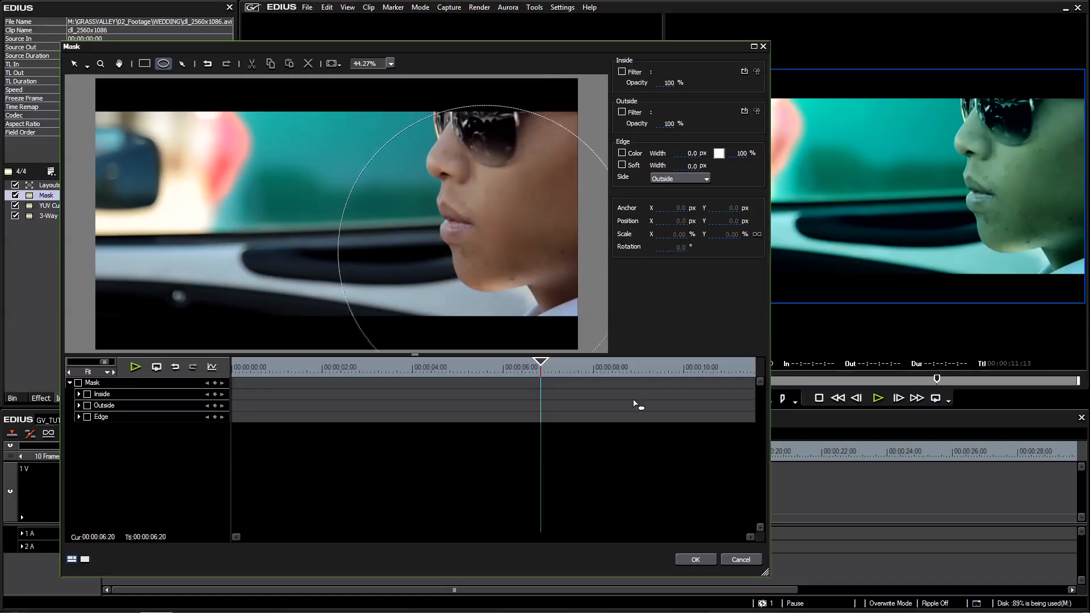
left_click_drag(509, 230, 486, 227)
left_click_drag(358, 194, 356, 195)
left_click_drag(468, 228, 481, 227)
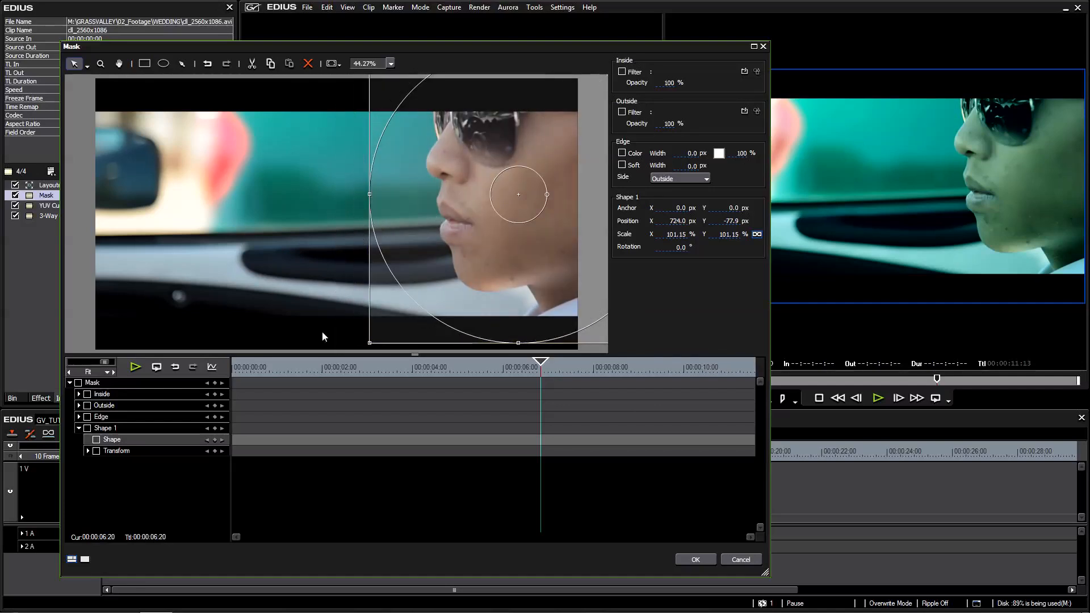
At the clip's first frame, fit the circular mask around the face at about X 359, Y -7 with a scale of about 130%.
left_click_drag(391, 371, 194, 372)
left_click_drag(516, 261, 439, 267)
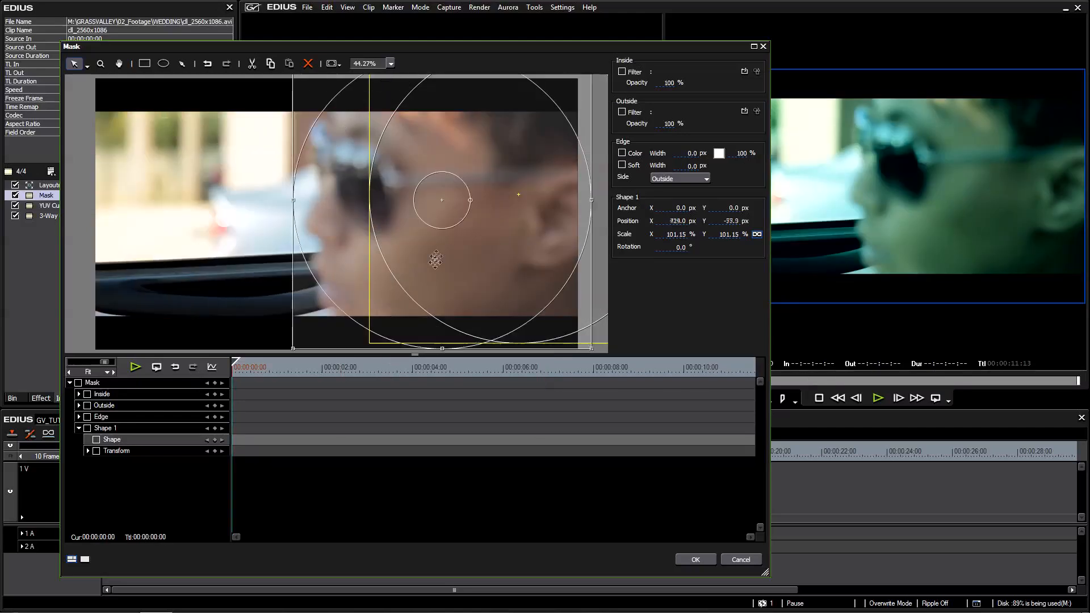
left_click_drag(451, 375, 453, 383)
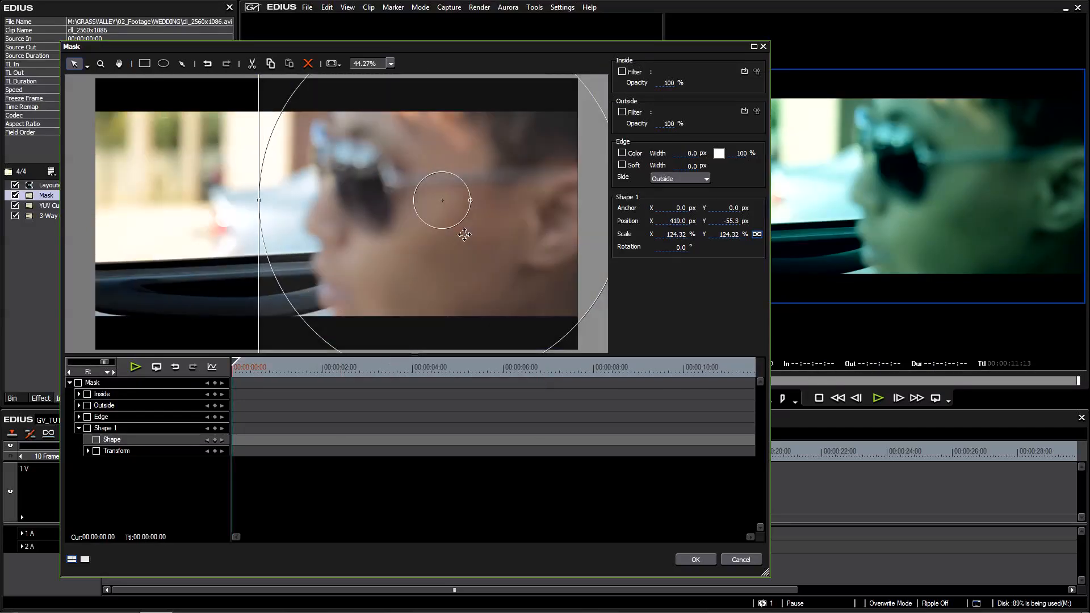
left_click(390, 63)
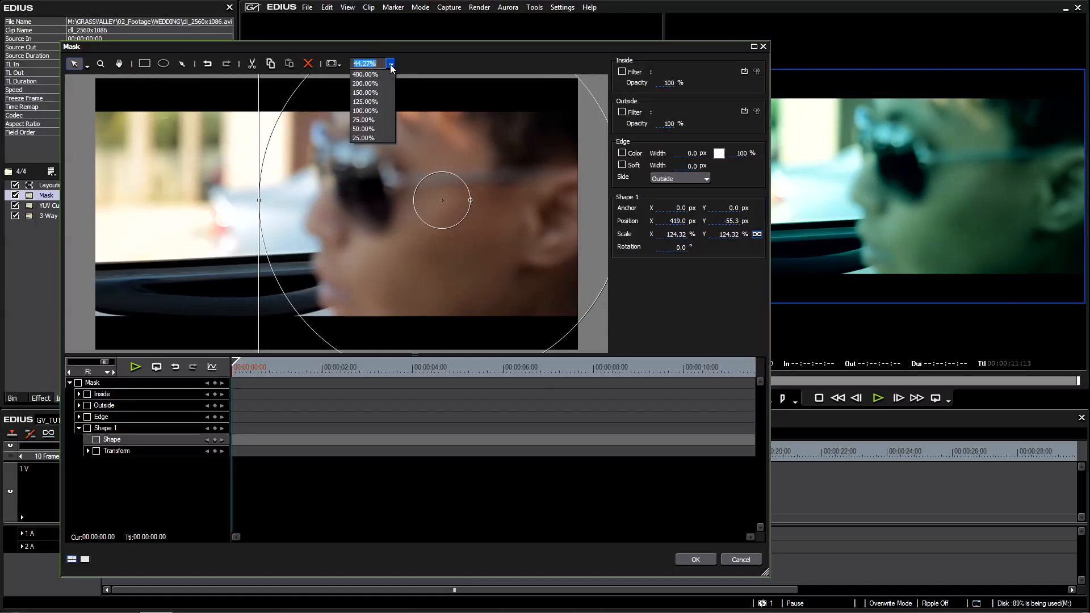
left_click(363, 138)
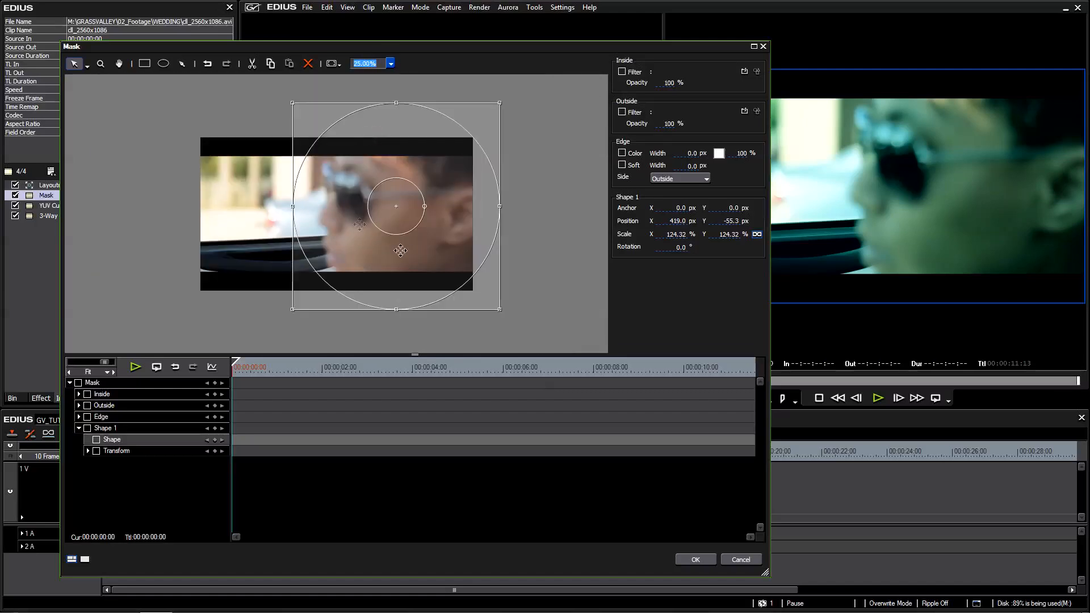
left_click_drag(423, 247, 427, 252)
left_click_drag(503, 108, 509, 104)
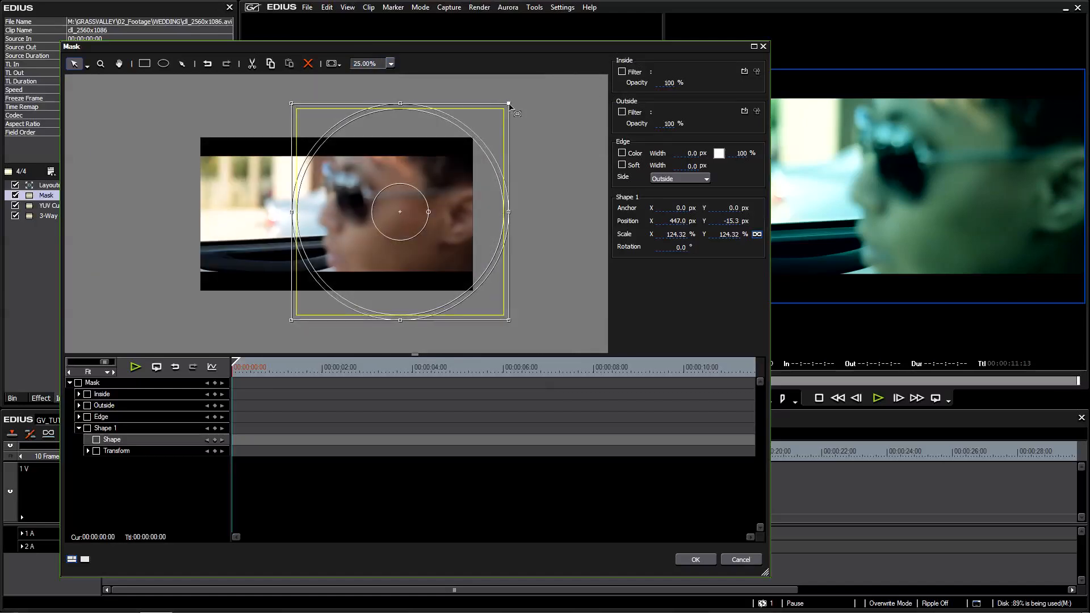
left_click_drag(445, 200, 442, 197)
left_click_drag(278, 369, 229, 365)
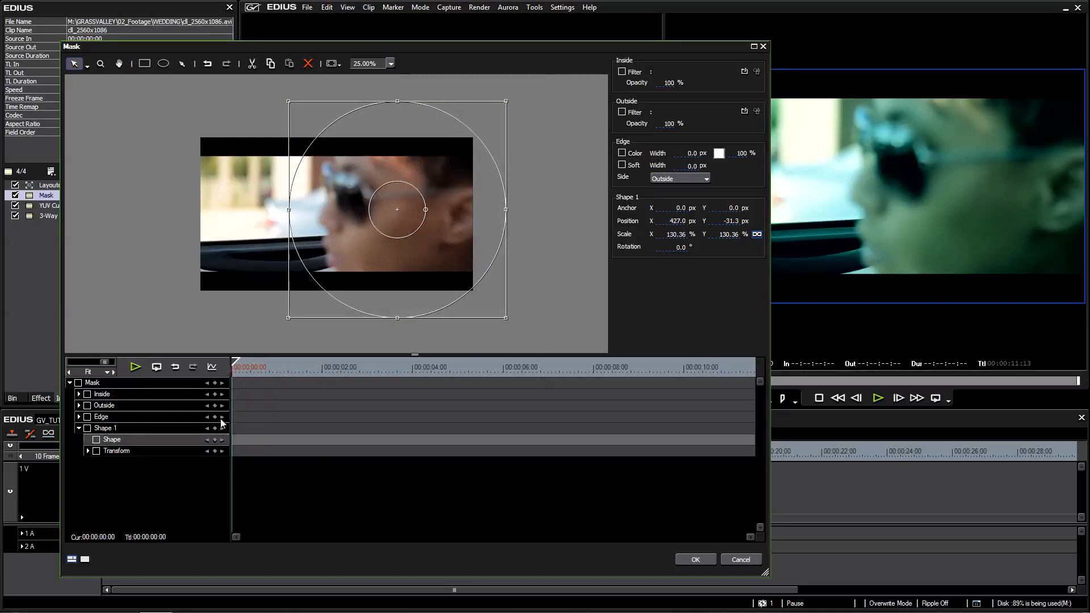
left_click_drag(421, 263, 411, 267)
Enable keyframing for Shape 1, add its keyframes at the first frame, and inspect the Transform parameters.
left_click(87, 429)
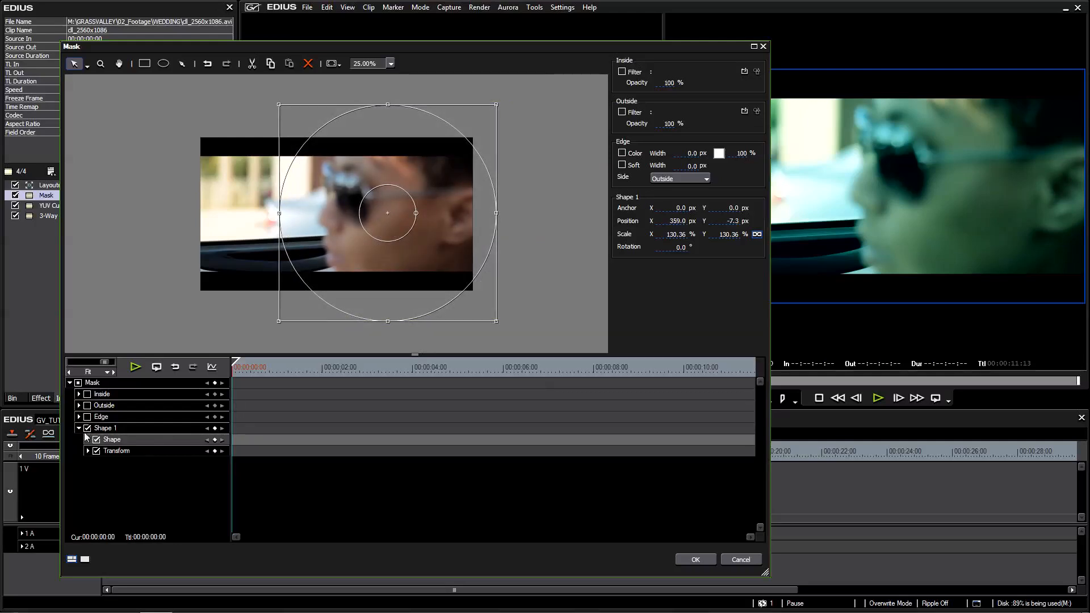
left_click(215, 428)
left_click(88, 451)
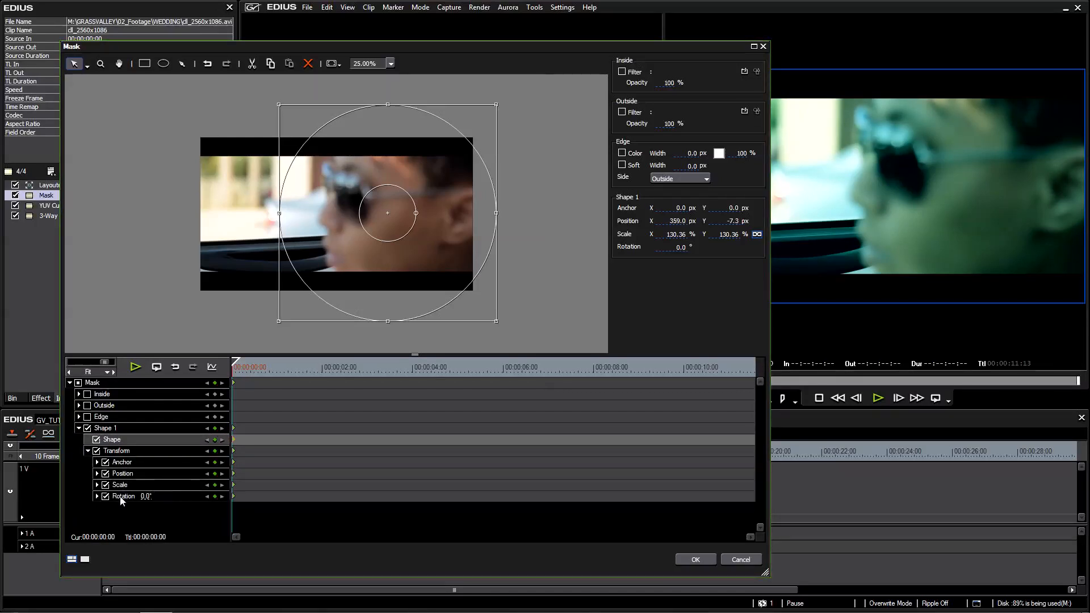
left_click(89, 452)
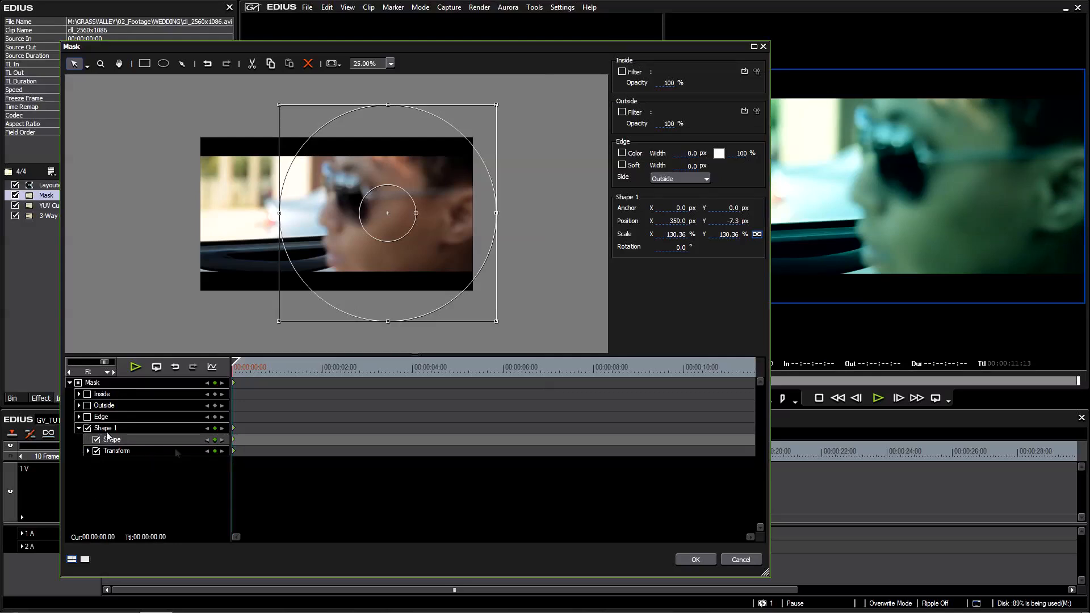
Keyframe the mask's position to follow the face at about 2 seconds, 4 seconds and 00:00:05:22.
left_click_drag(247, 369, 223, 374)
mouse_move(242, 372)
left_mouse_down()
mouse_move(277, 369)
mouse_move(265, 360)
mouse_move(234, 368)
left_mouse_up()
left_click(320, 372)
left_click_drag(355, 285, 405, 247)
left_click(414, 367)
left_click_drag(514, 368, 502, 369)
left_click_drag(406, 243, 482, 246)
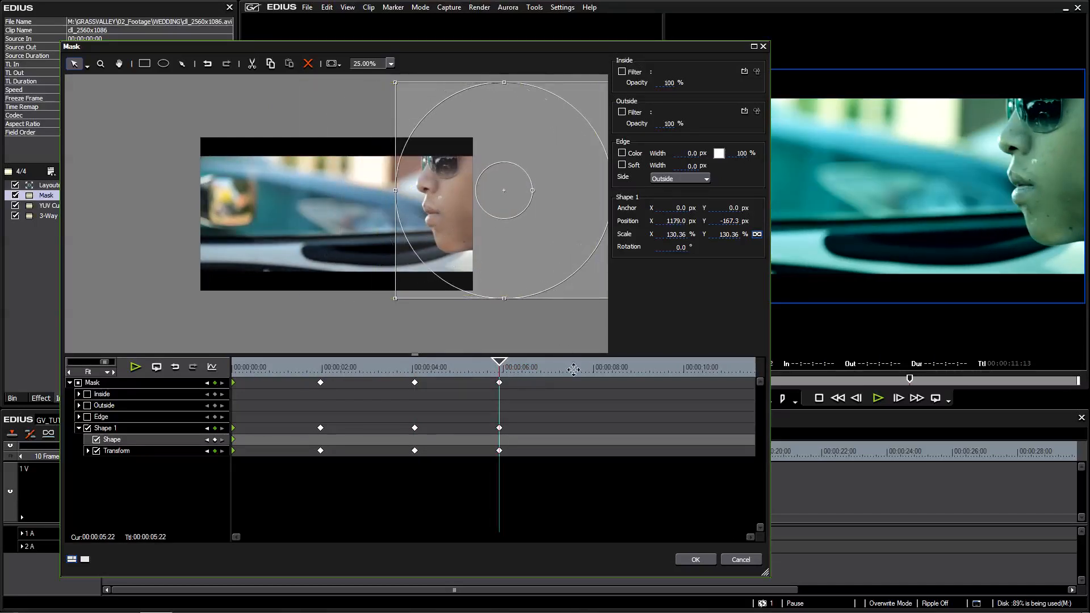
Keyframe the mask over the face at about 8 seconds, 10 seconds and the last frame, and check its position at 00:00:00:23.
left_click(593, 368)
left_click_drag(499, 237, 433, 226)
left_click(683, 368)
key("End")
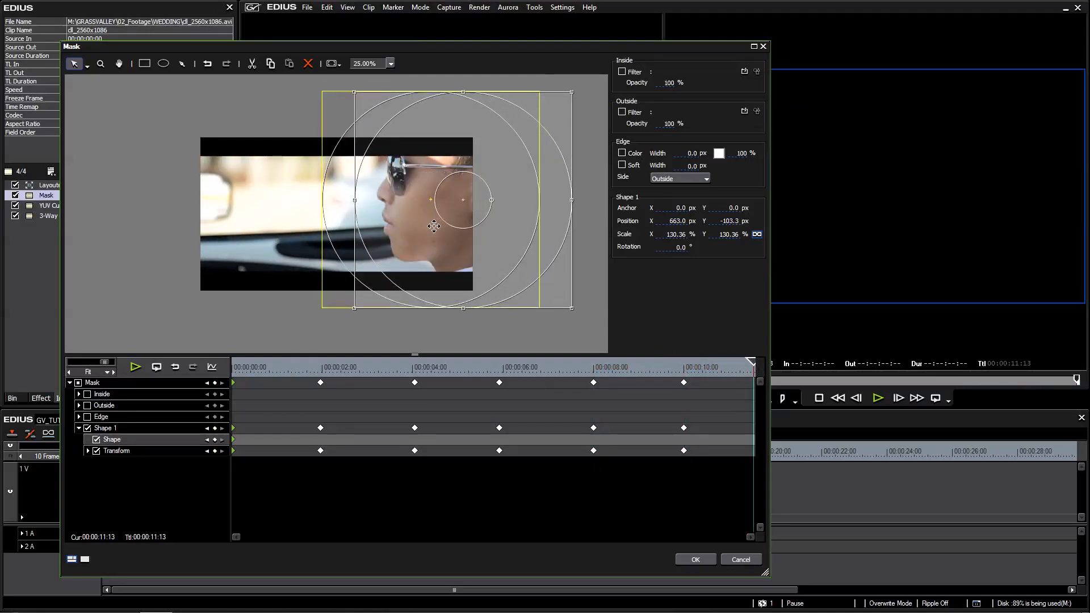
left_click(275, 369)
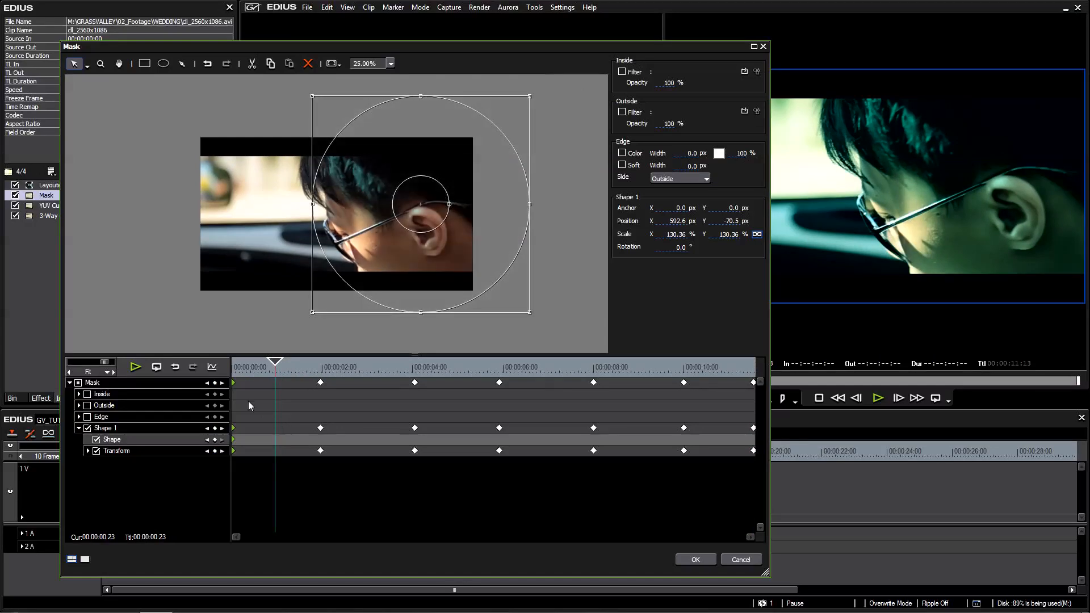
Reposition the mask over the face at 00:00:00:23, add position keyframes at about 3, 5, 7 and 9 seconds, and check 00:00:10:18.
left_click_drag(487, 256, 460, 258)
left_click(371, 364)
left_click(460, 368)
left_click(552, 373)
left_click(645, 373)
left_click(718, 374)
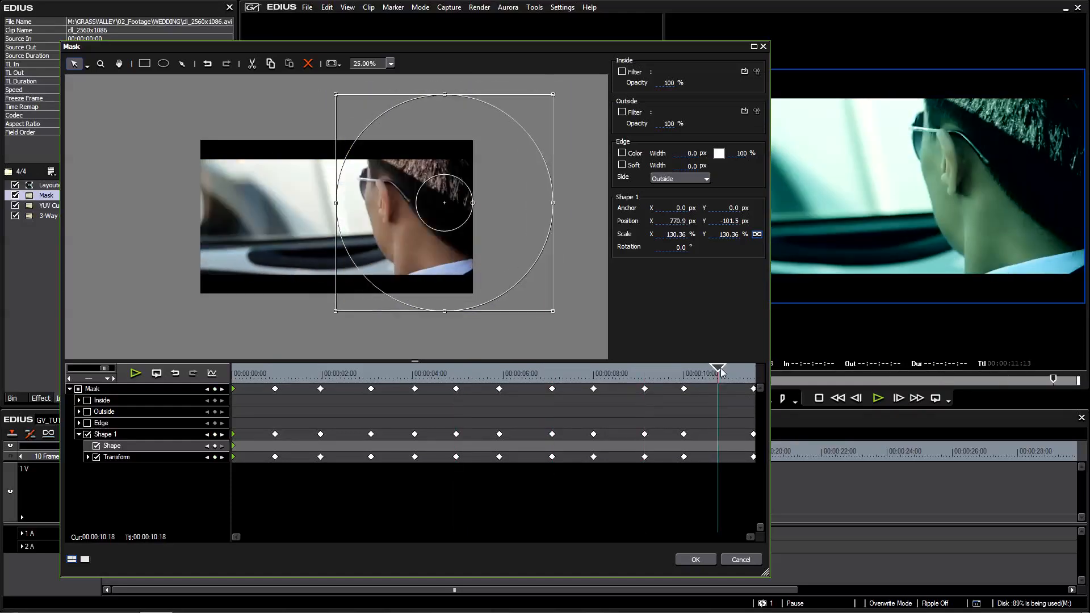
Draw a second elliptical mask over the hand at 00:00:02:09 and delete it.
left_click_drag(431, 376, 342, 386)
left_click(163, 63)
left_click_drag(173, 163, 268, 298)
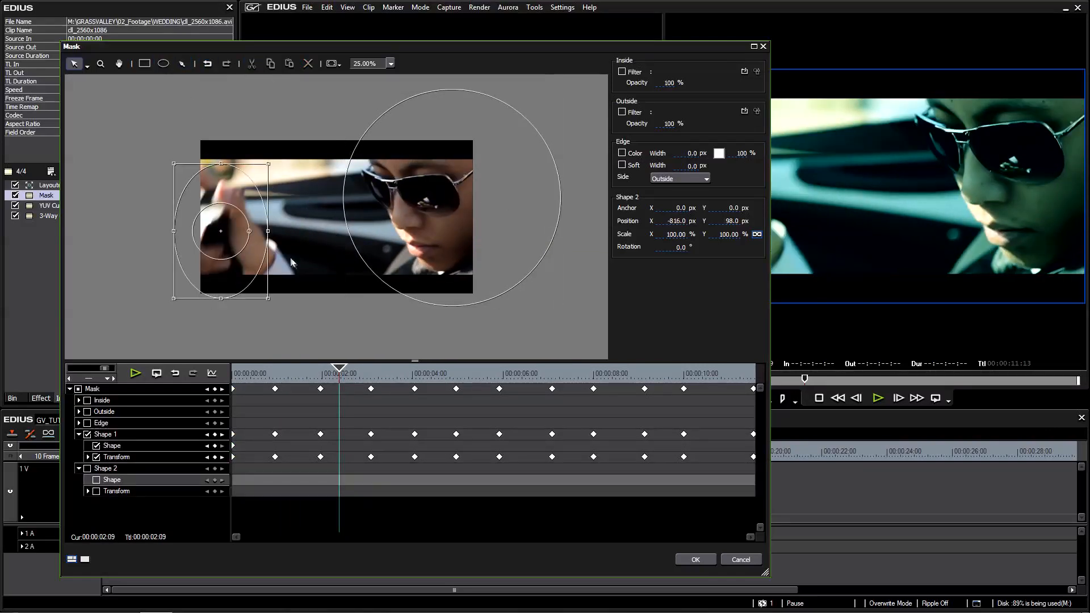
key("Delete")
Check the animated mask along the clip and assign the 3-Way Color Correction filter to the inside of the mask.
left_click_drag(351, 380, 507, 396)
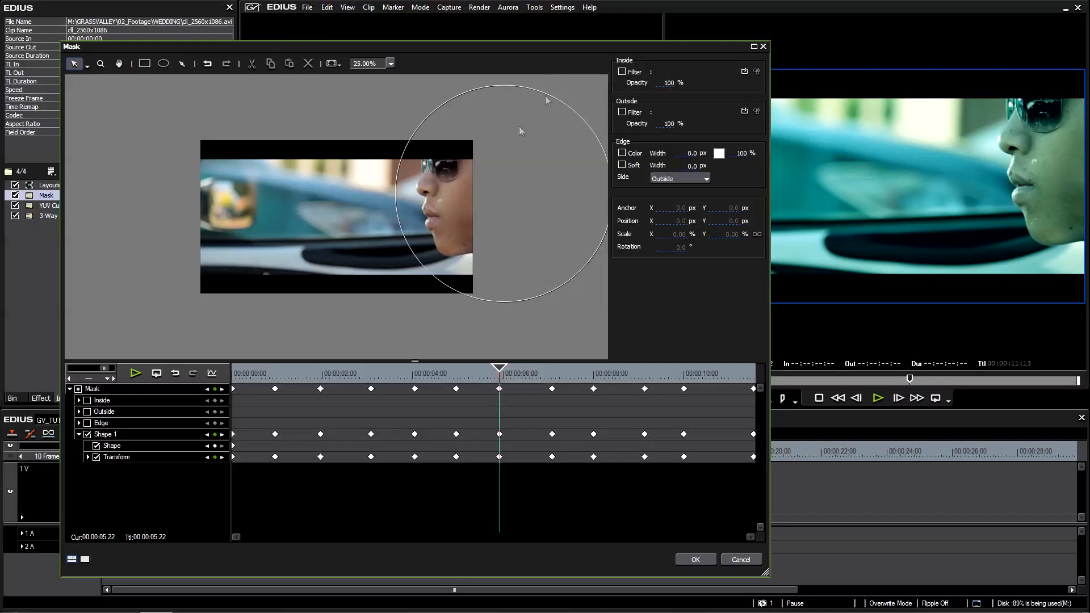
left_click_drag(477, 381, 264, 378)
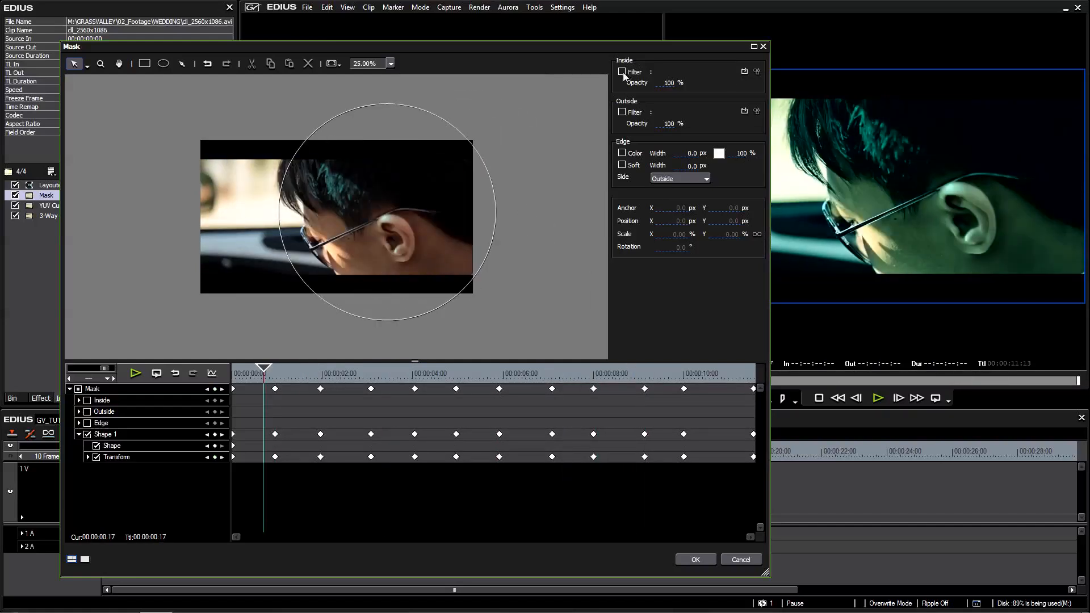
left_click(623, 73)
left_click(745, 73)
left_click(468, 299)
left_click(469, 308)
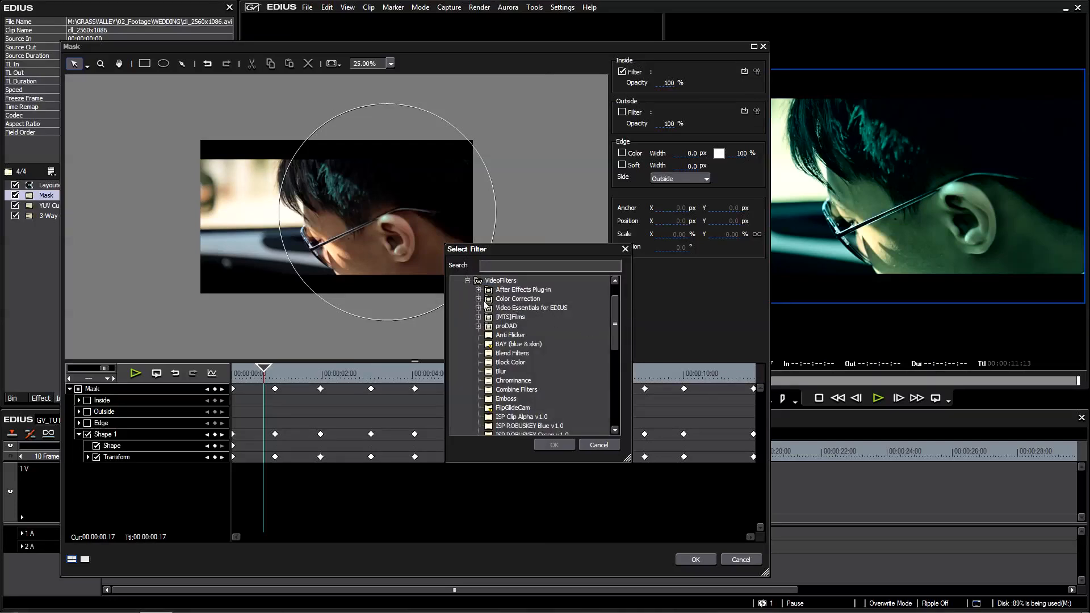
left_click(479, 299)
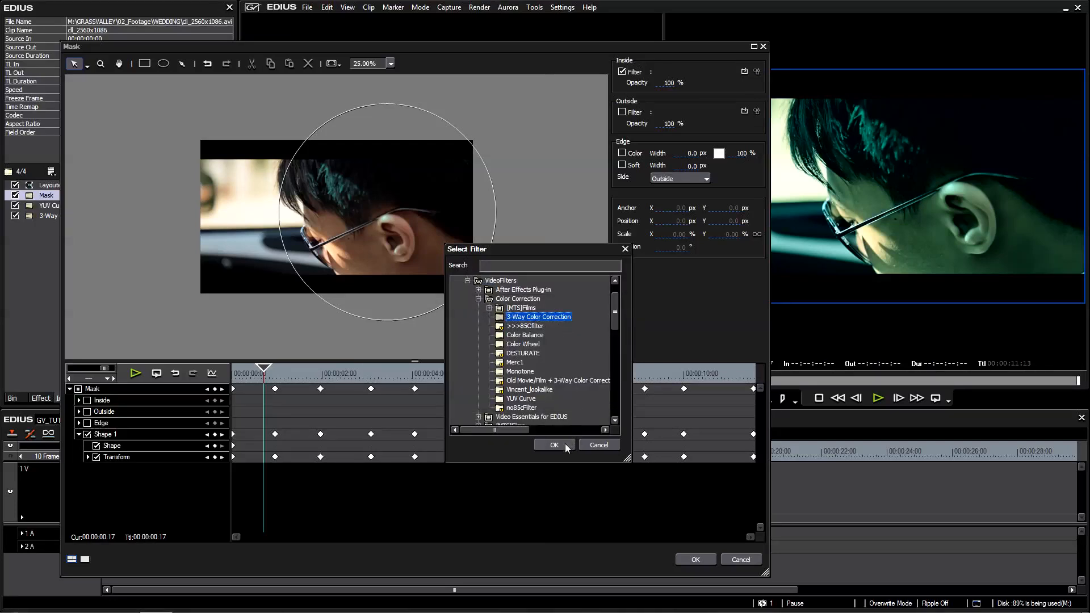
left_click(554, 446)
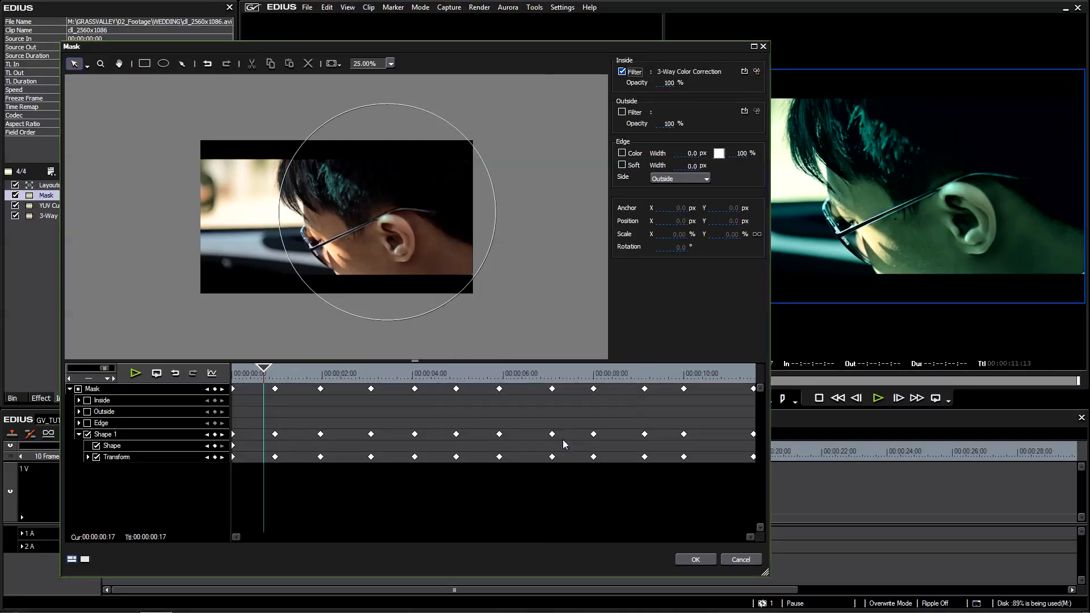
In the inside filter's settings, limit the hue to the orange range from 300 to 336 with an end slope of 12, and display the key.
left_click(756, 71)
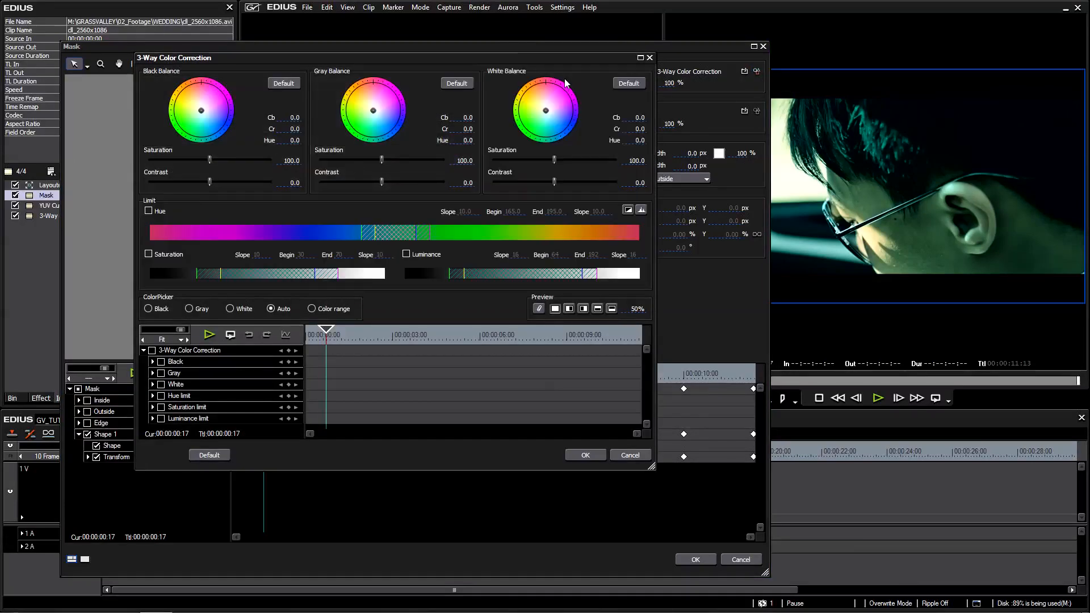
left_click_drag(510, 56, 760, 145)
left_click(398, 301)
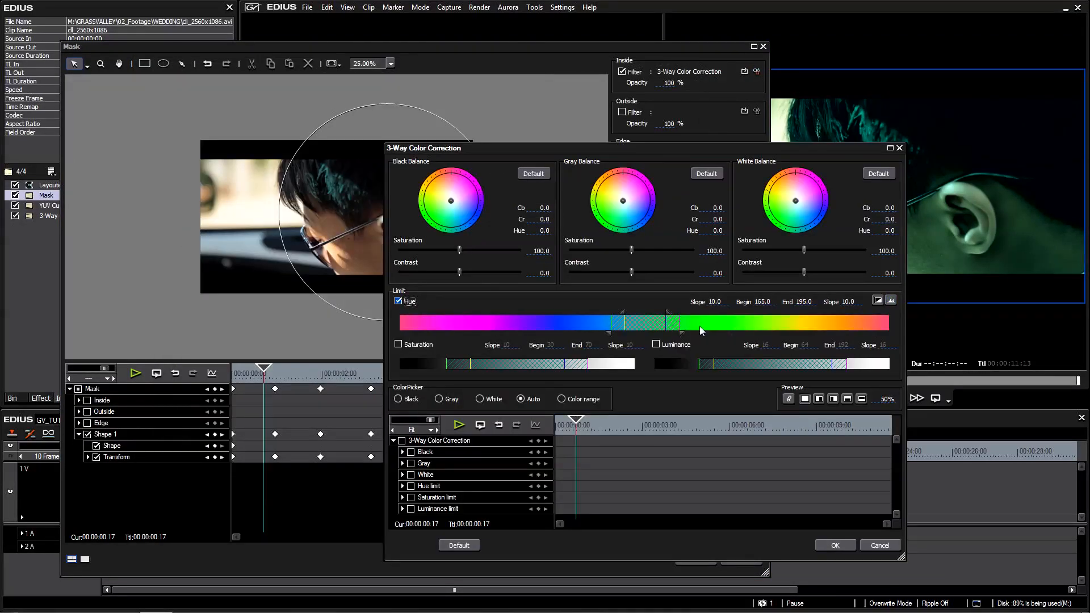
left_click_drag(720, 330, 840, 322)
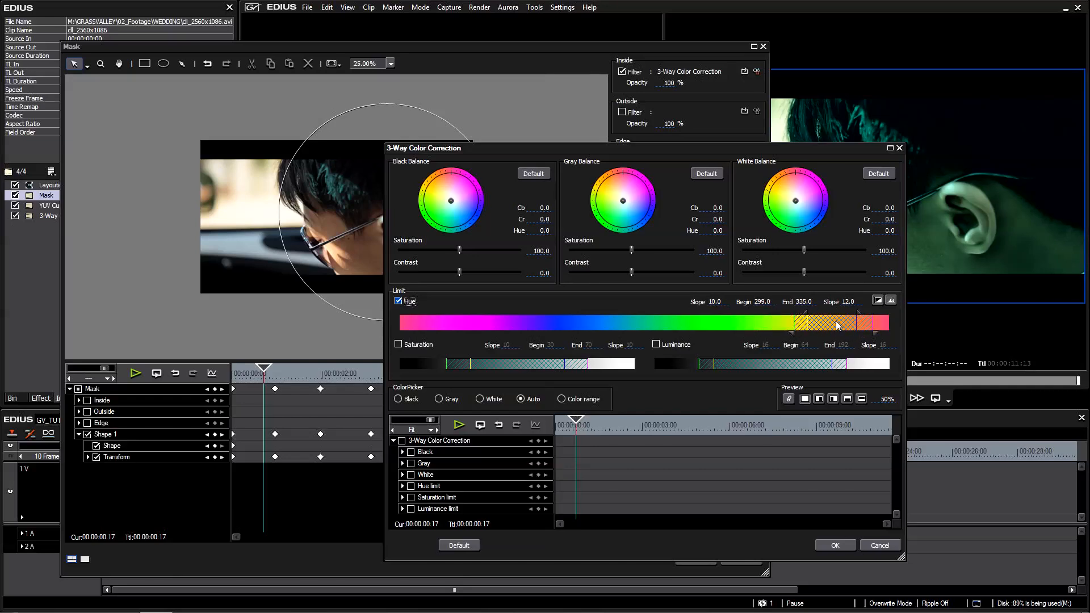
left_click(877, 300)
left_click_drag(445, 164, 516, 215)
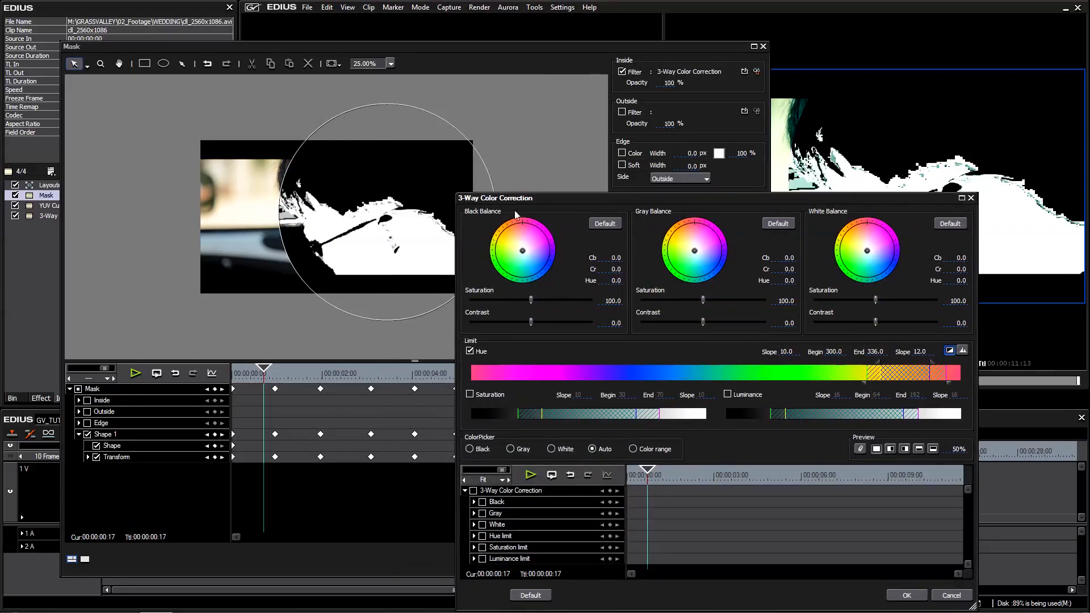
left_click_drag(861, 203, 886, 231)
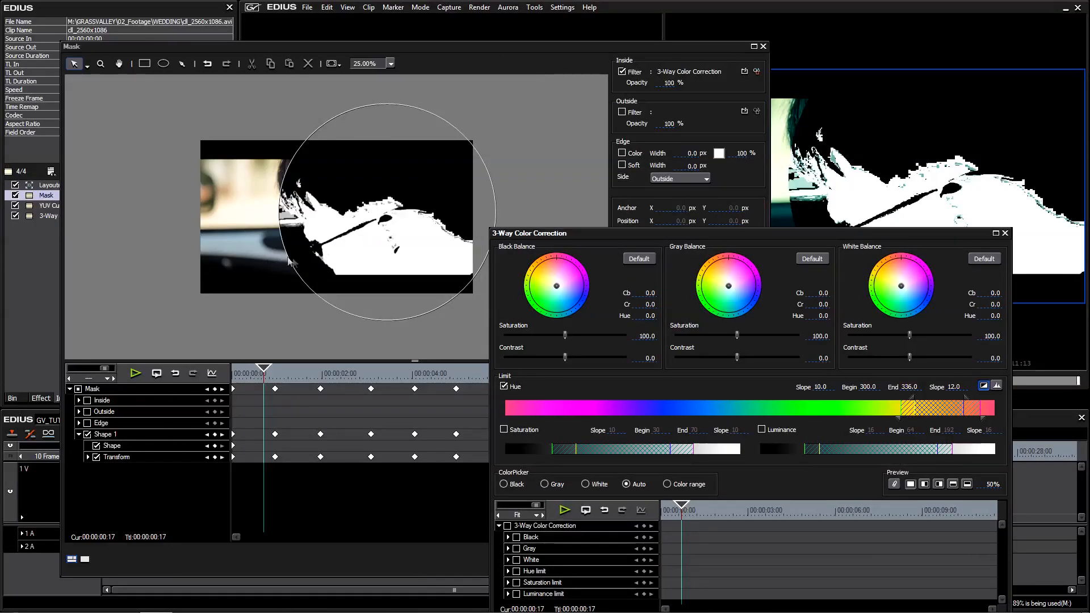
left_click_drag(768, 232, 480, 127)
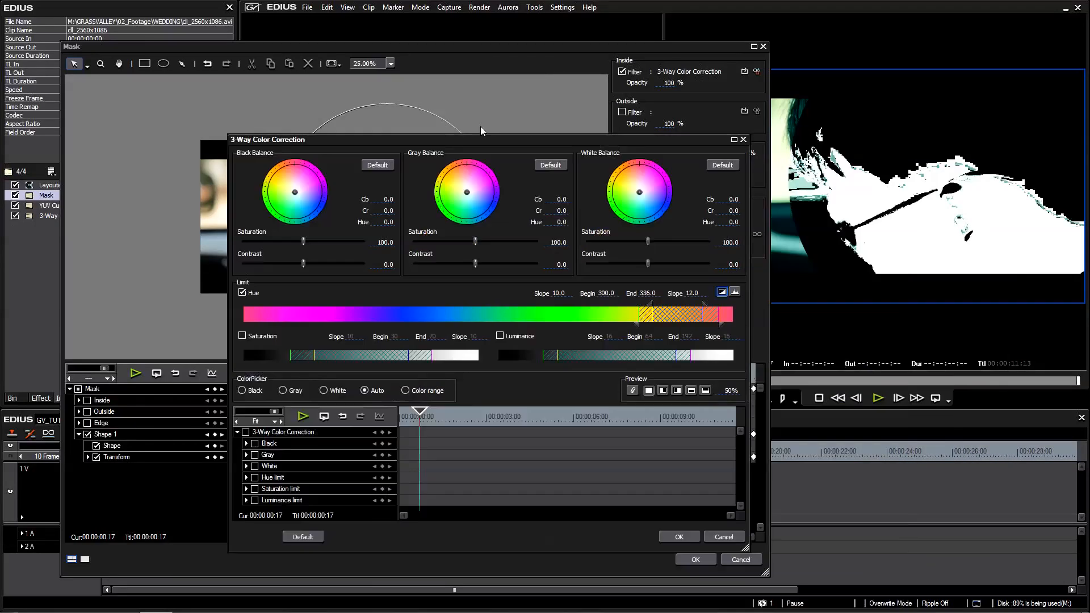
Limit the saturation to a range of 8 to 50 with a start slope of 8, and turn off the key display.
left_click(215, 324)
left_click_drag(312, 344, 265, 345)
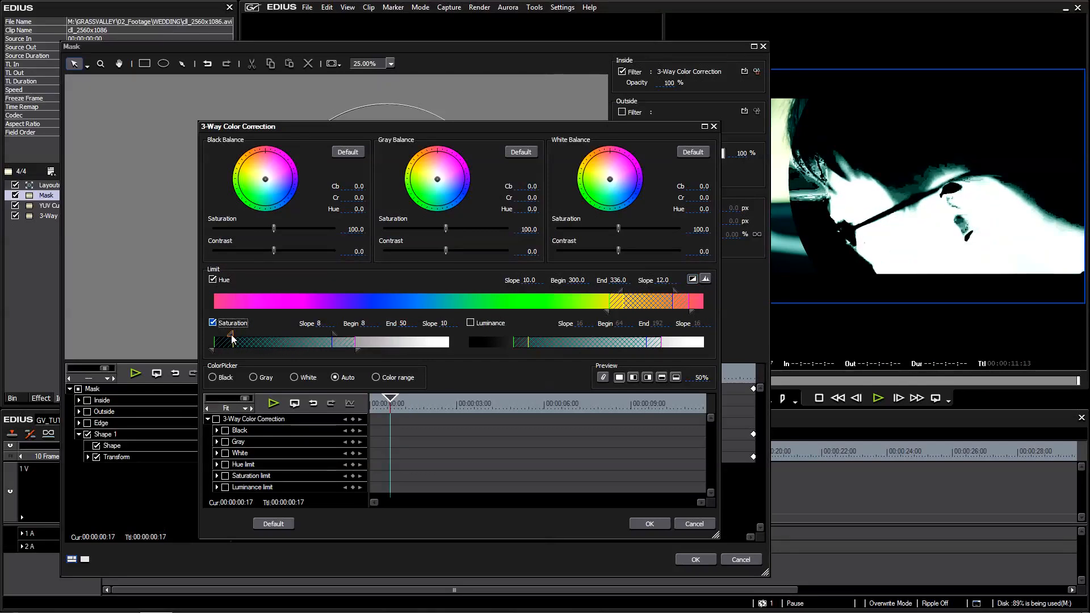
left_click(692, 279)
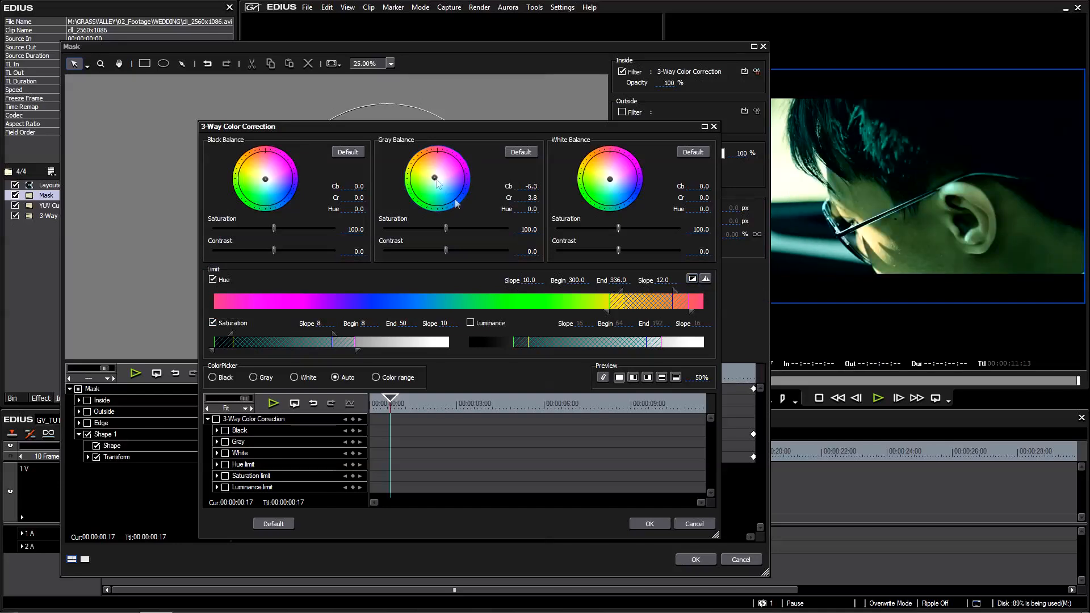
At 00:00:05:19, shift the gray balance toward red, raise the gray saturation, and apply the 3-Way Color Correction settings.
left_click_drag(494, 408, 539, 406)
left_click_drag(436, 180, 438, 183)
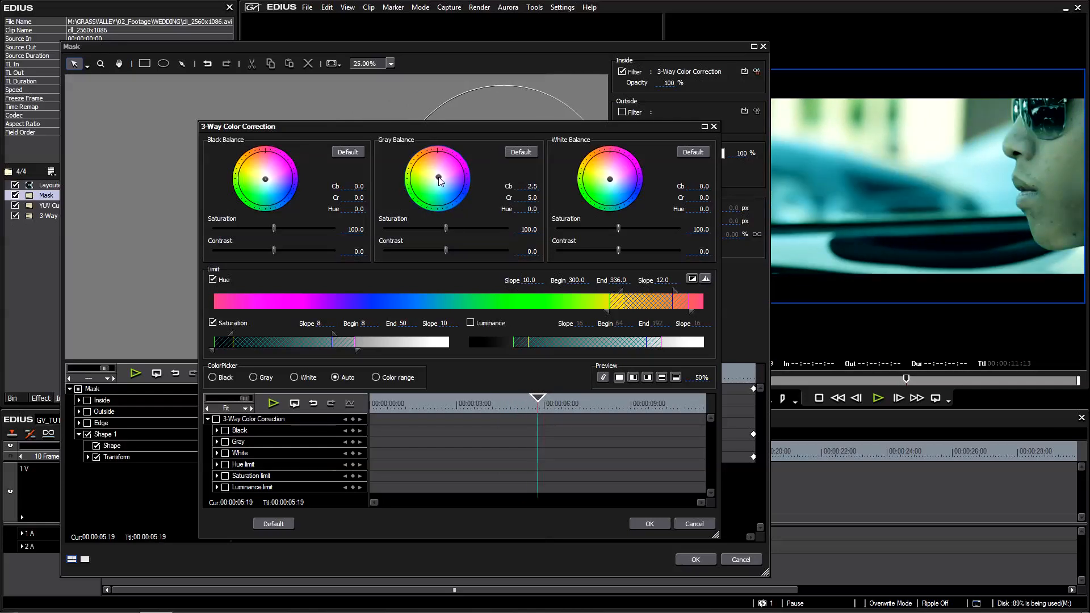
left_click_drag(438, 179, 440, 180)
left_click_drag(446, 229, 474, 229)
left_click(439, 174)
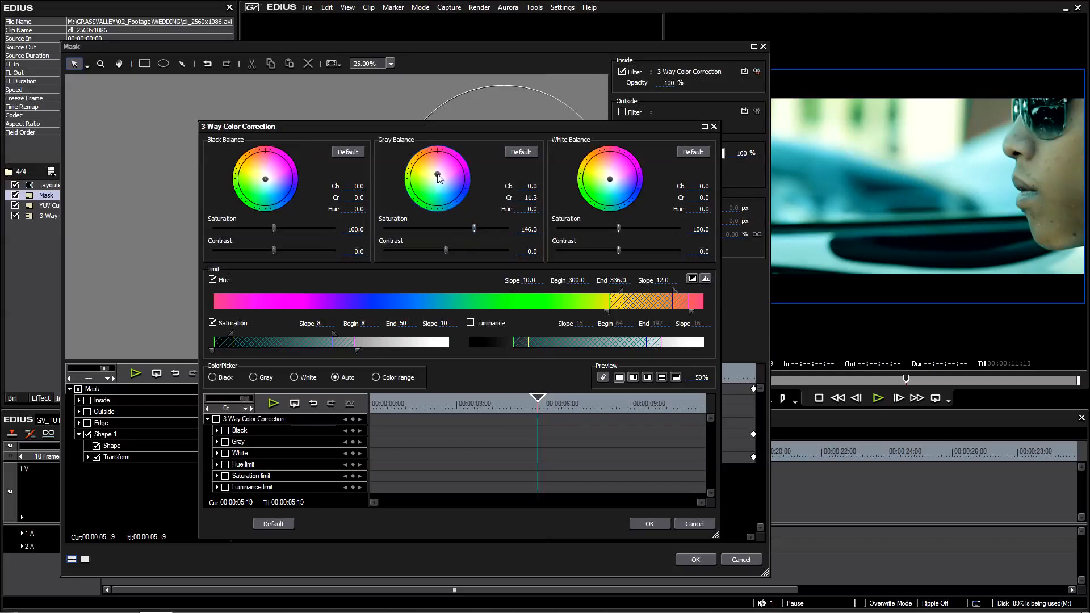
left_click(650, 525)
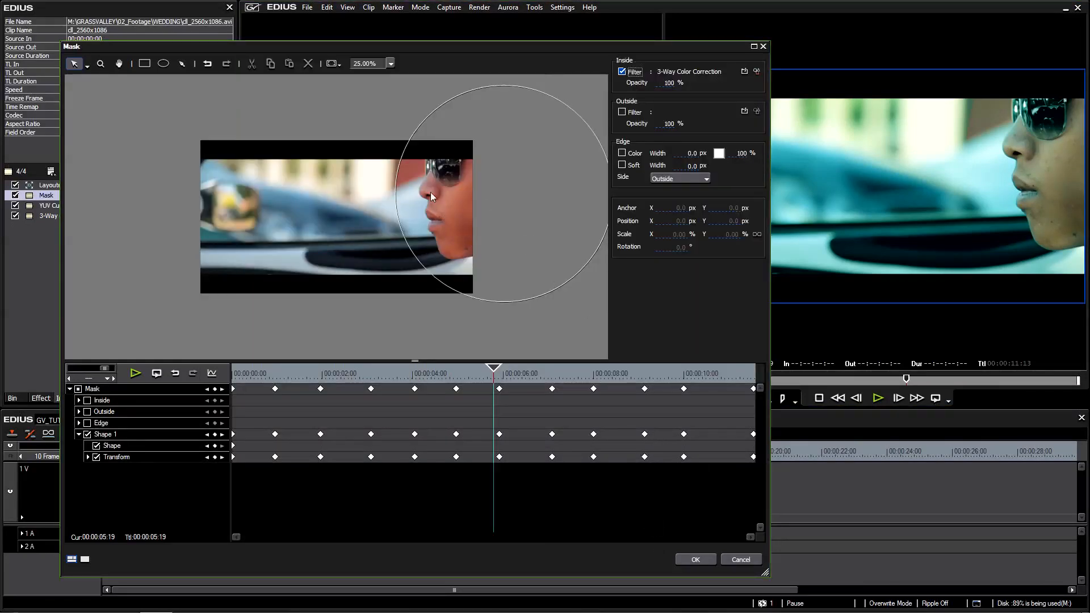
Soften the mask edge on both sides with a width of 250 px and apply the Mask filter settings.
left_click(625, 166)
left_click(684, 180)
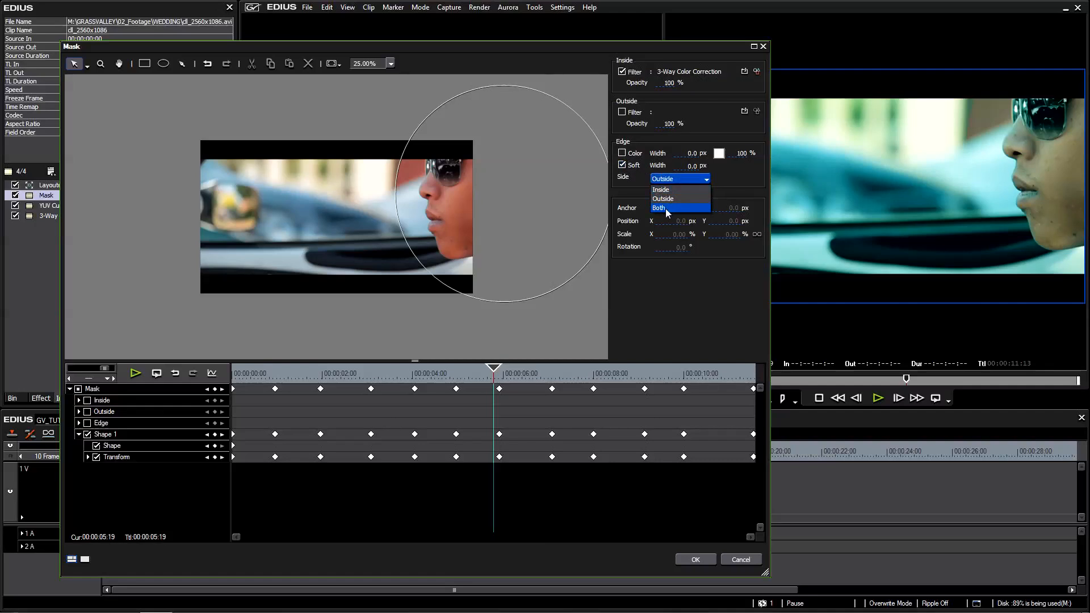
left_click(659, 207)
left_click(688, 167)
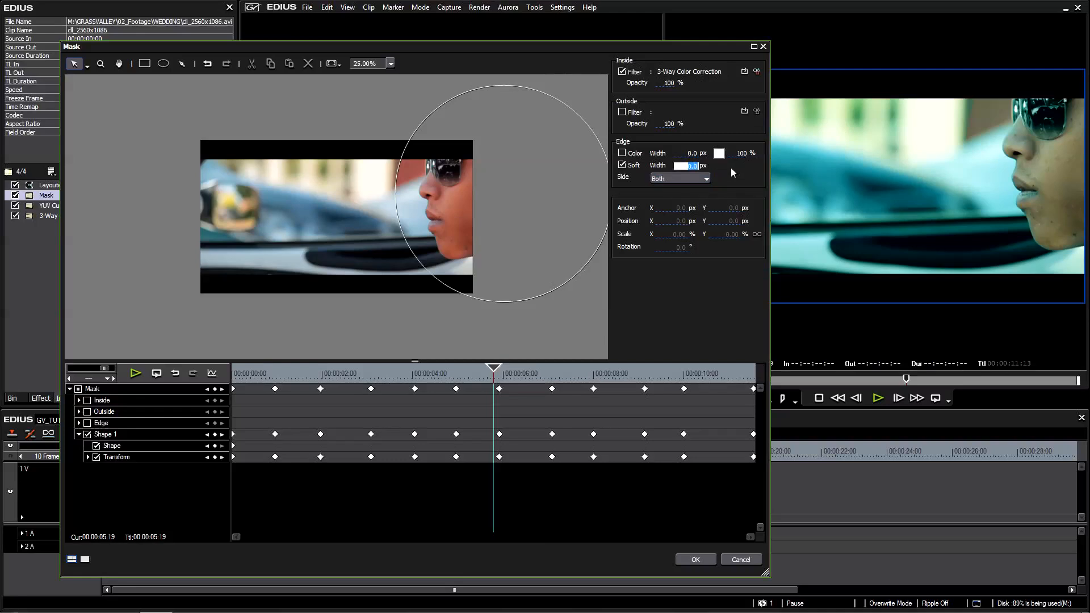
type("250")
left_click(696, 560)
Review the graded skin tones at several frames along the clip, and inspect its YUV Curve and 3-Way Color Correction filters in the list.
left_click(250, 452)
left_click_drag(250, 452, 336, 463)
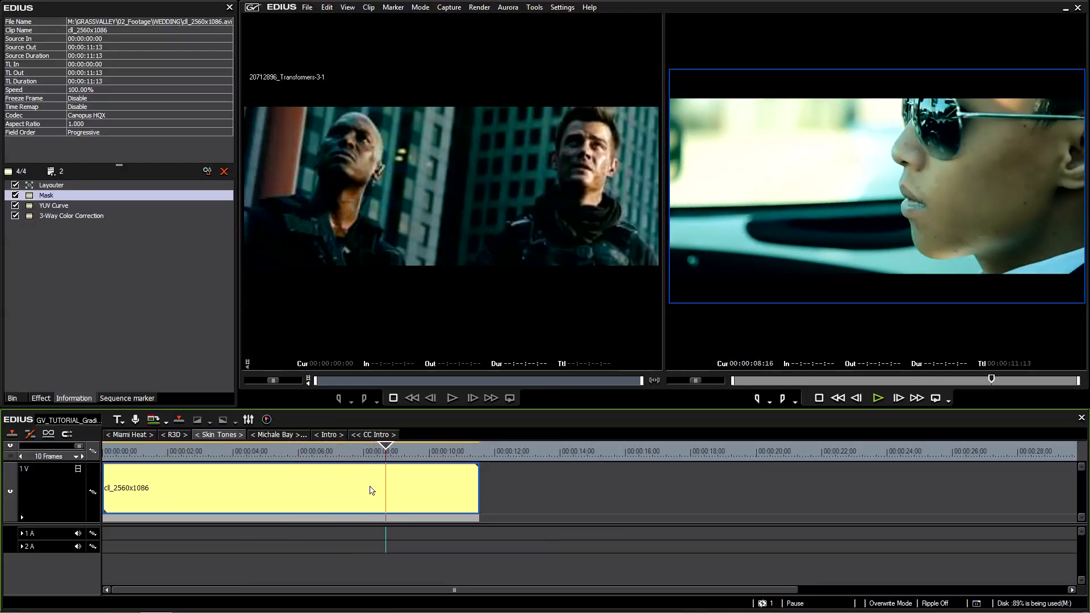
left_click_drag(396, 455, 221, 466)
left_click(256, 451)
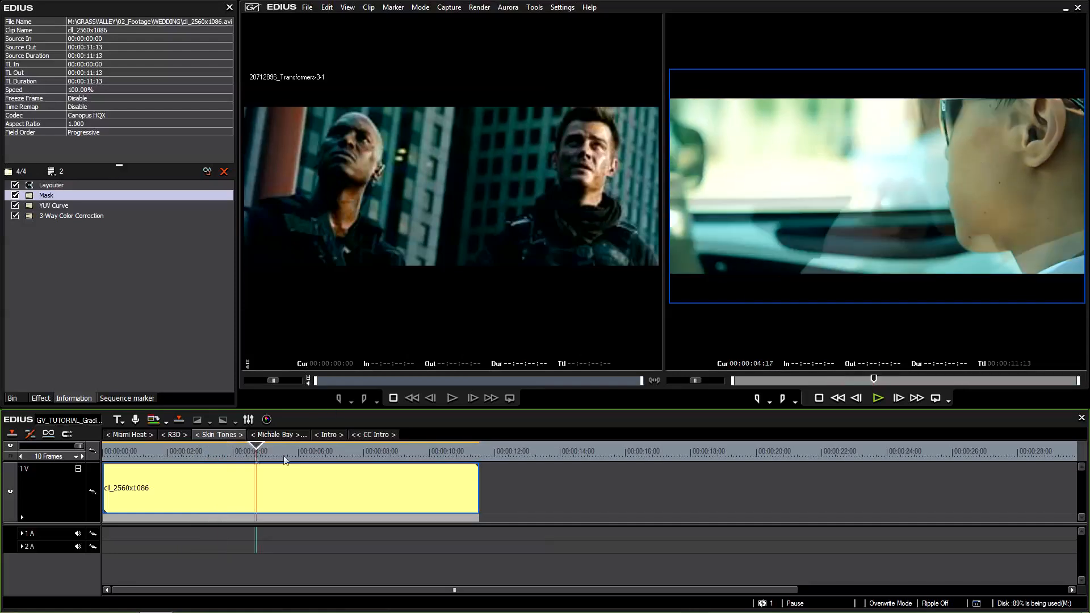
left_click(57, 208)
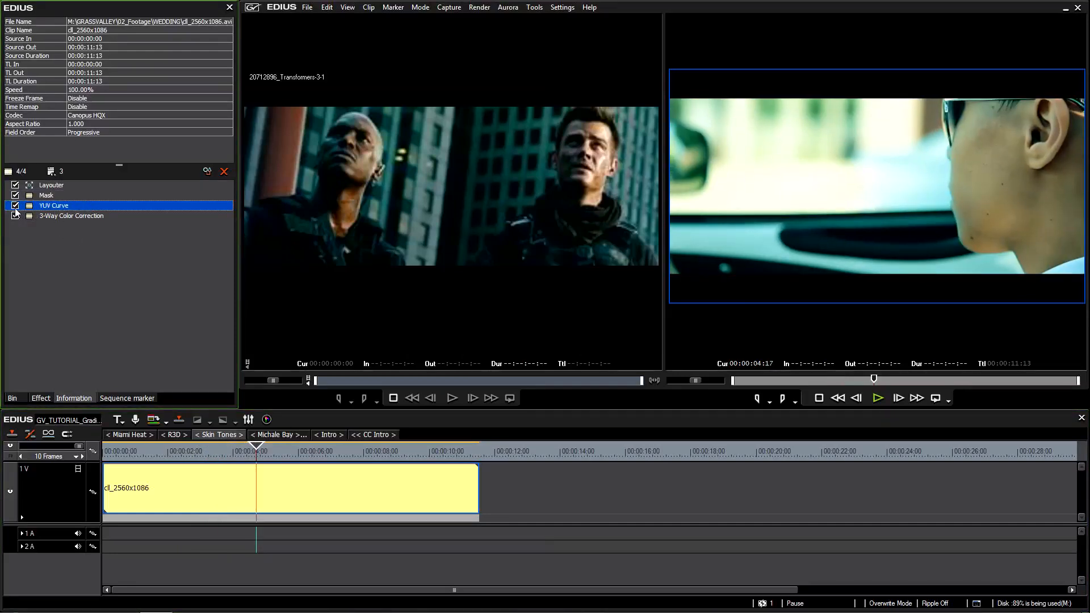
left_click(51, 216)
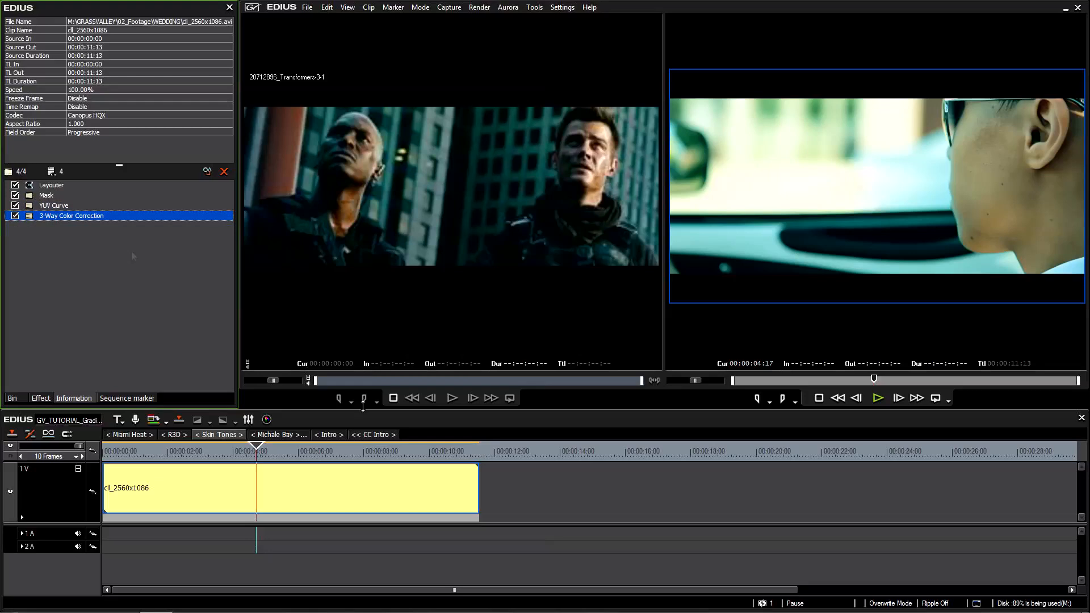
left_click(322, 454)
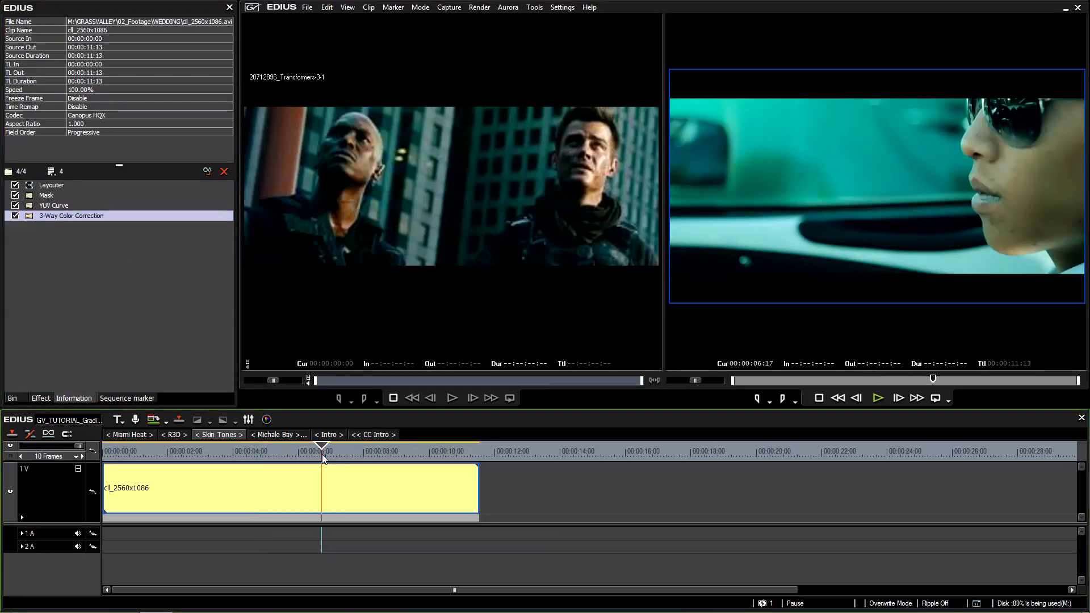
mouse_move(322, 459)
left_mouse_down()
mouse_move(335, 459)
mouse_move(327, 455)
left_mouse_up()
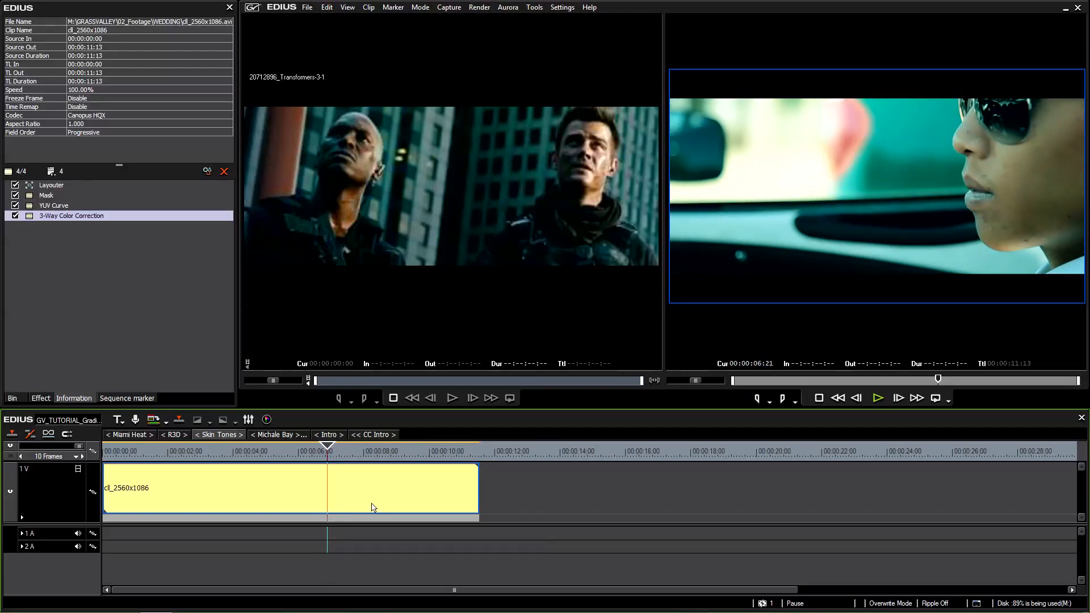
left_click_drag(344, 452, 397, 454)
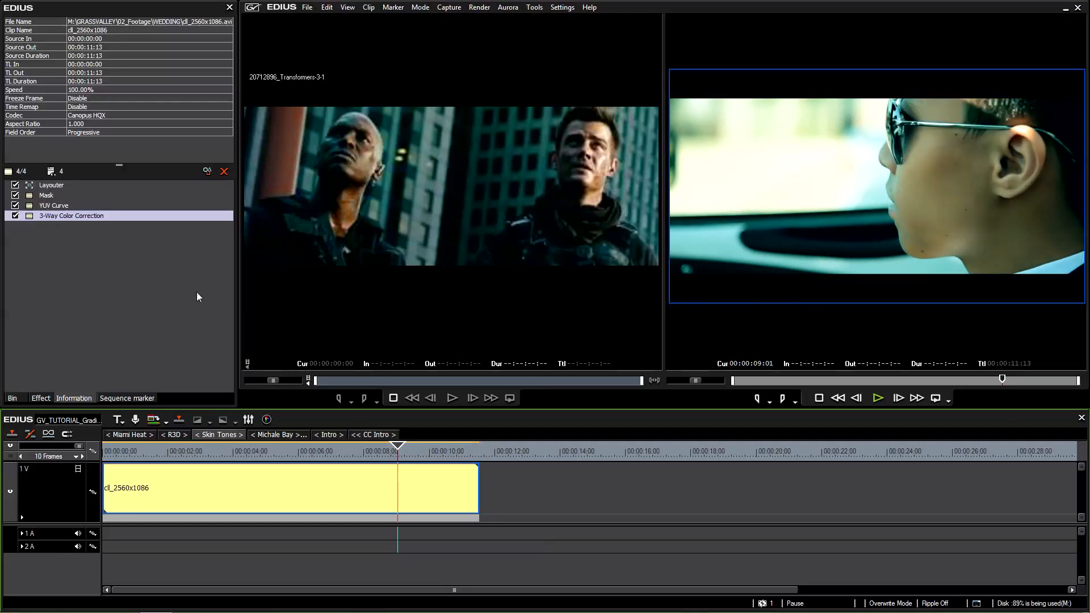
left_click_drag(393, 452, 390, 454)
Save the clip's Mask, YUV Curve and 3-Way Color Correction filters together as a current user preset.
left_click(63, 261)
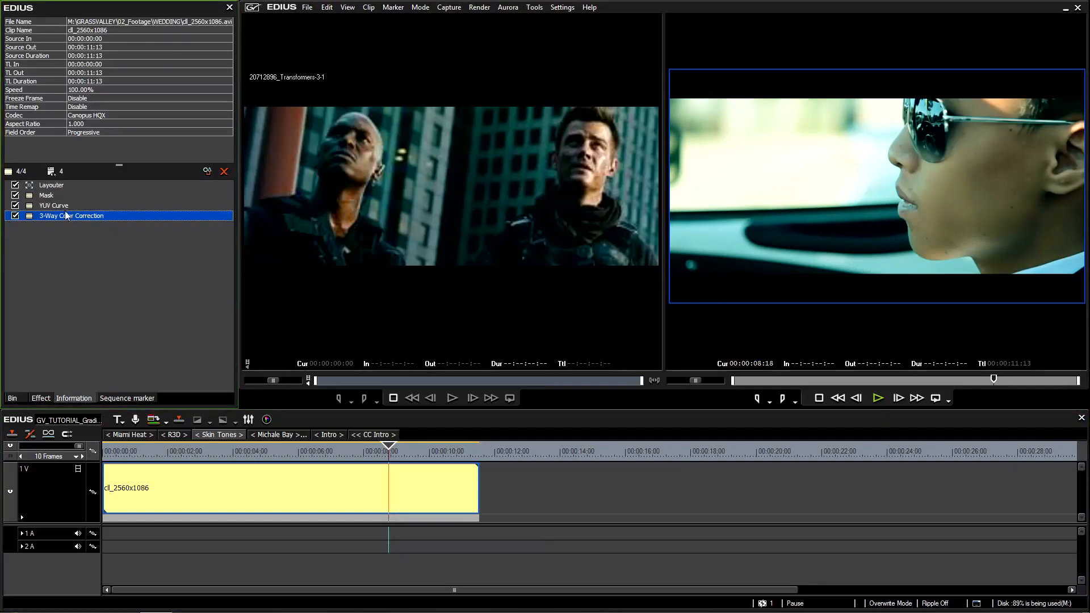
left_click(49, 197, "shift")
right_click(63, 215)
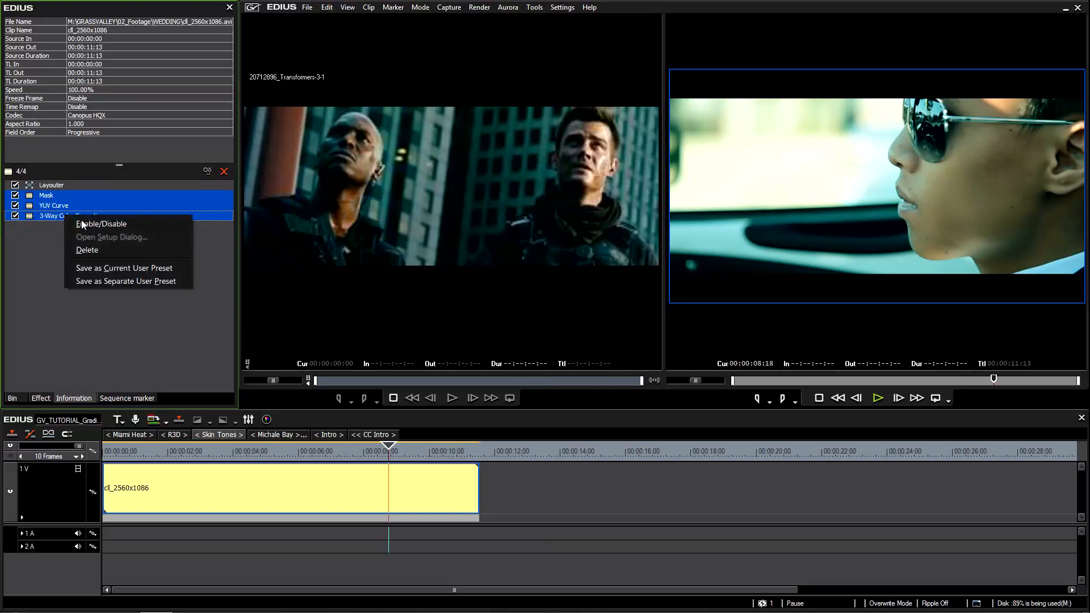
left_click(127, 268)
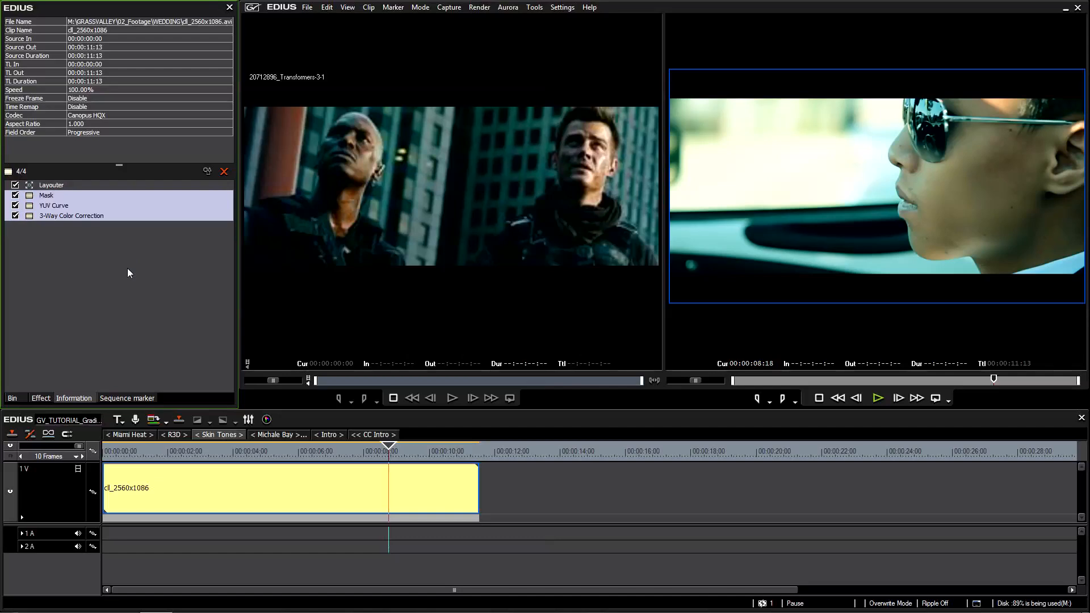
Rename the saved Mask + YUV Curve + 3-Way Color Correction preset as "Michale bay Look".
left_click(45, 398)
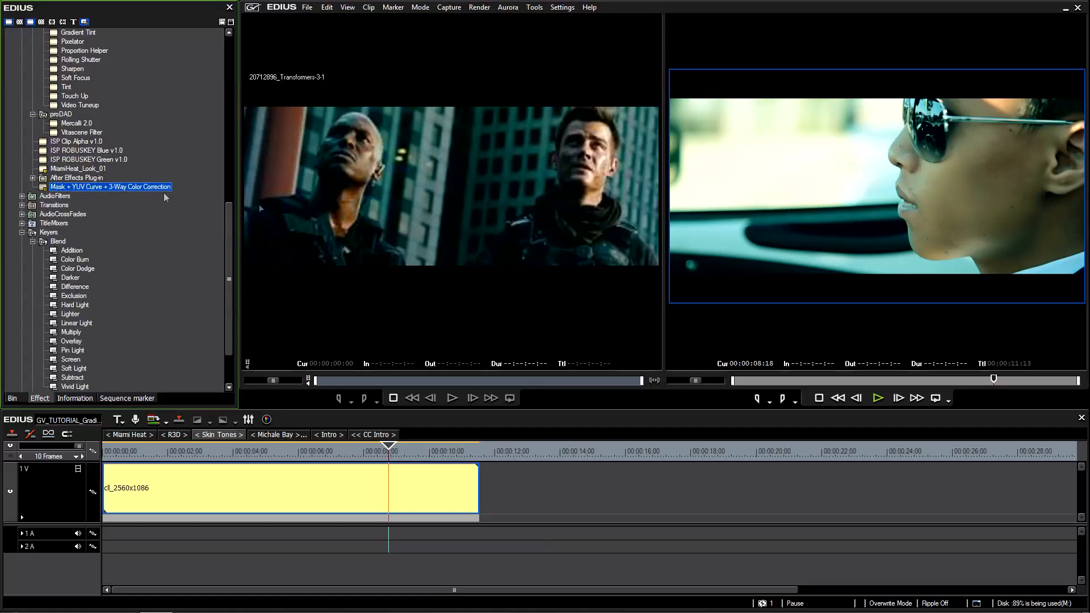
right_click(121, 184)
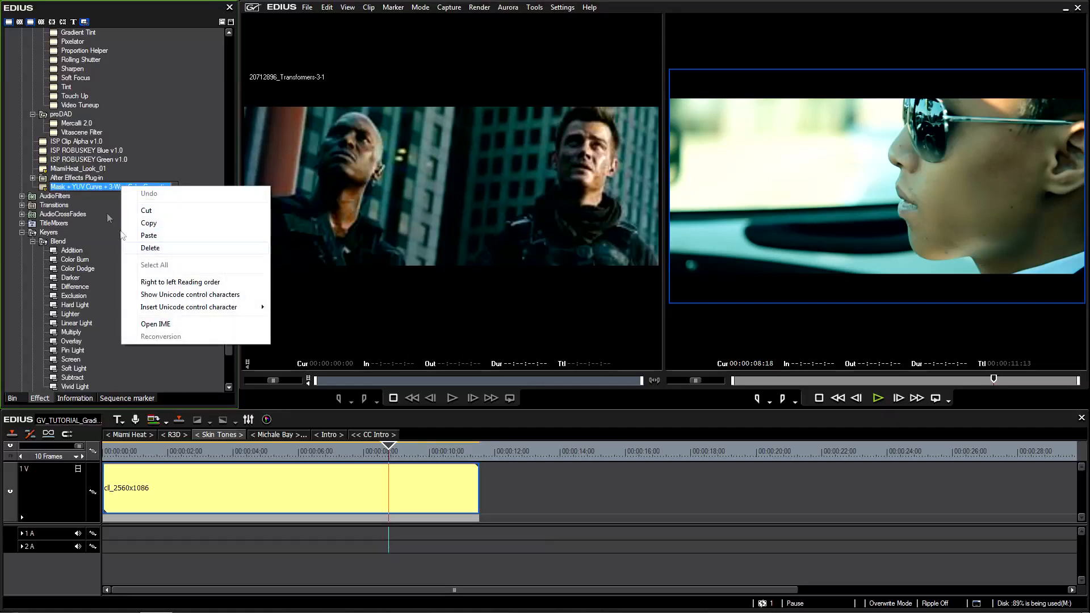
left_click(118, 227)
right_click(115, 189)
left_click(164, 224)
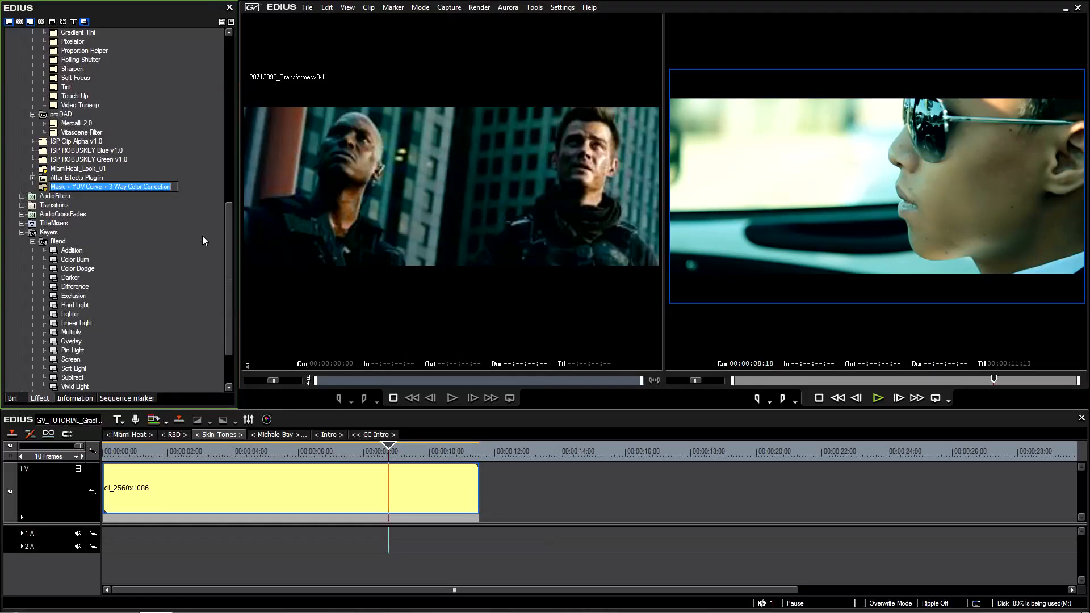
type("Michale b")
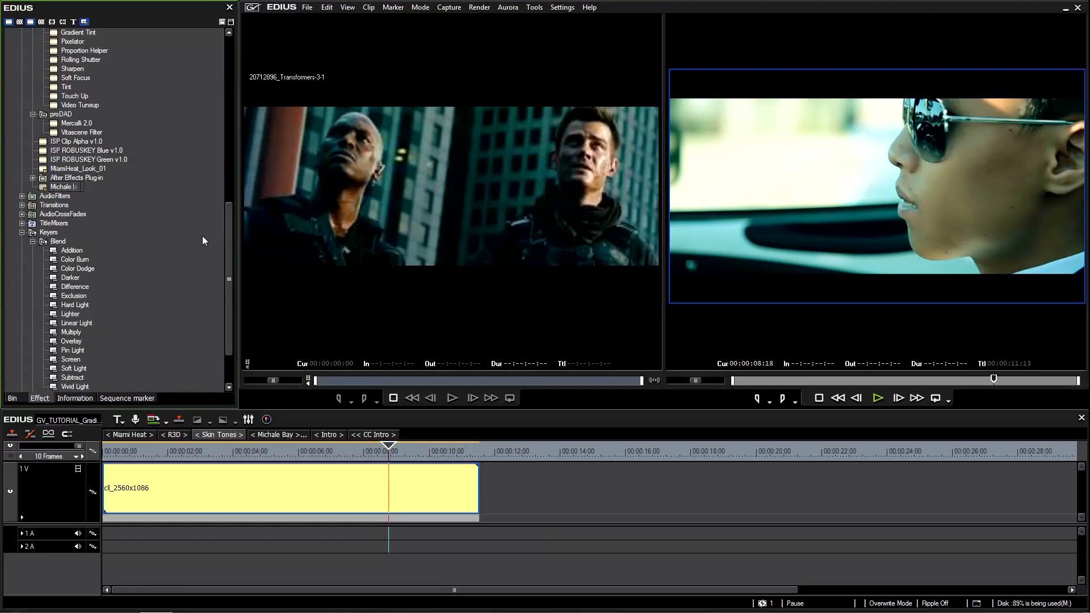
type("ay Look")
key("Return")
Delete the clip's Mask, YUV Curve and 3-Way Color Correction filters and restore the grade by applying the Michale bay Look preset.
left_click(342, 452)
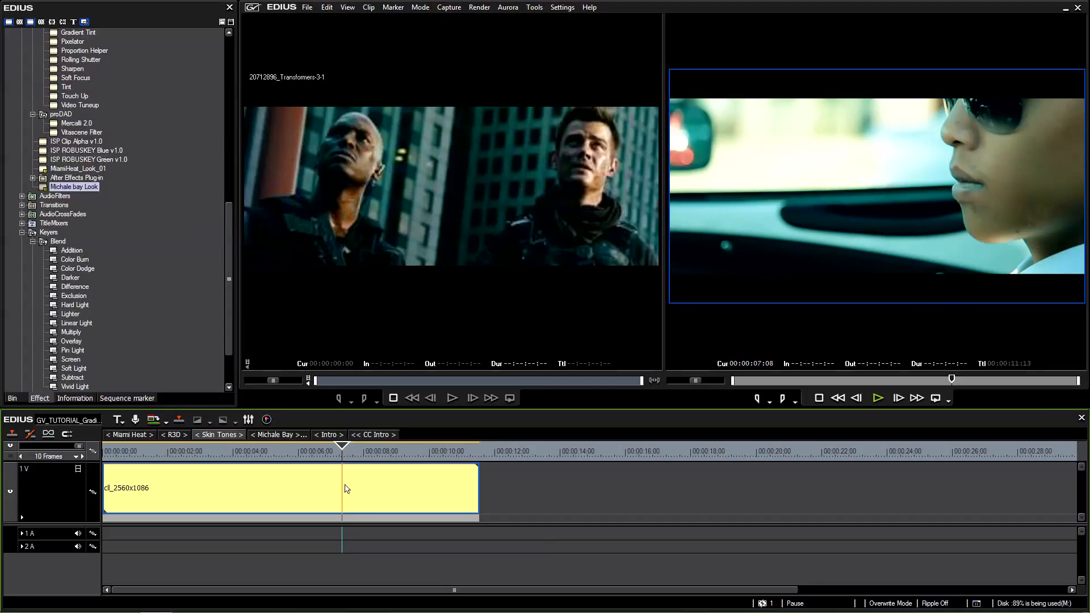
left_click(74, 398)
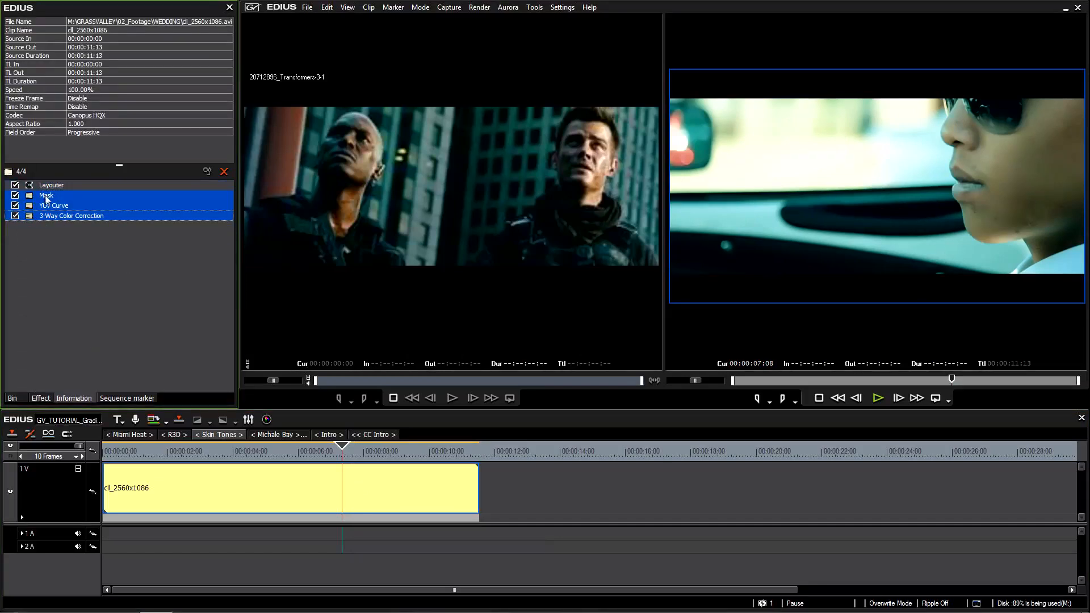
key("Delete")
left_click_drag(387, 452, 391, 456)
left_click(41, 398)
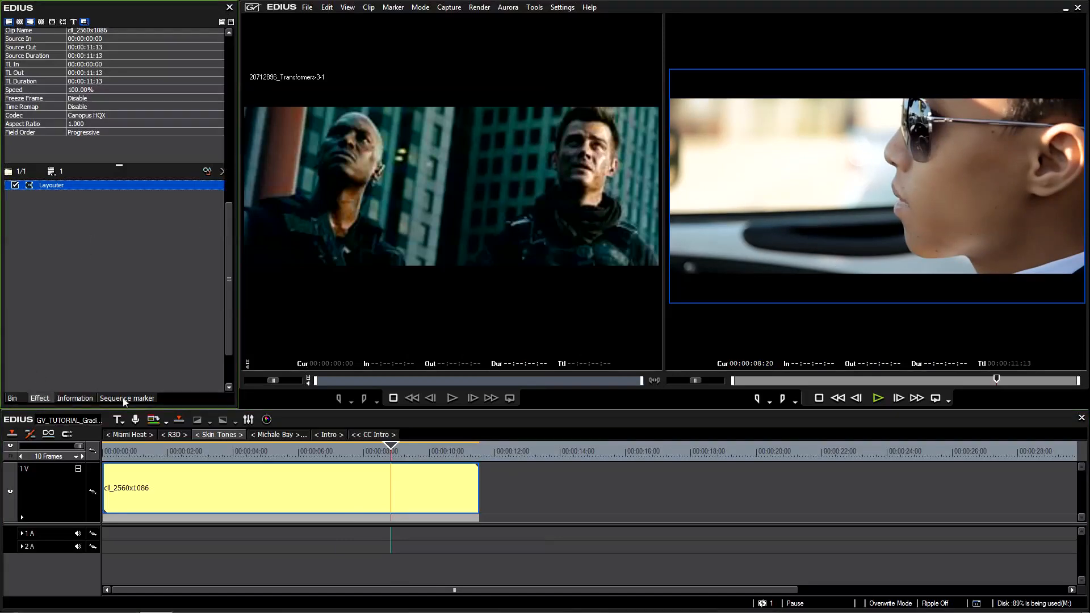
left_click_drag(81, 186, 284, 496)
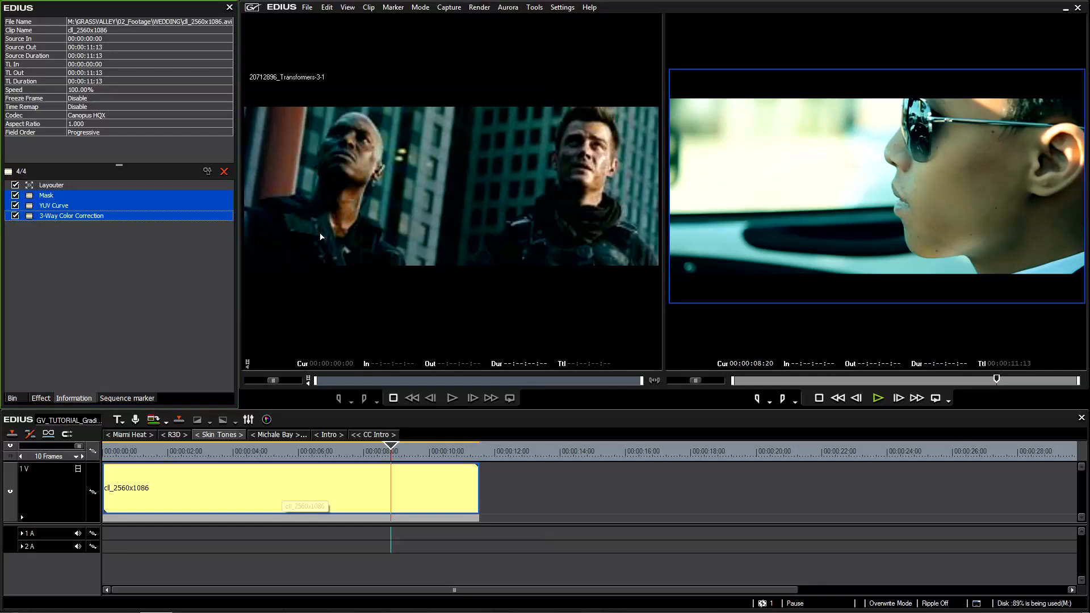
Look through the saved looks in the [MTS]Films folder under Color Correction and return to the Michale bay Look preset in the list.
left_click(43, 398)
left_click_drag(230, 281, 236, 94)
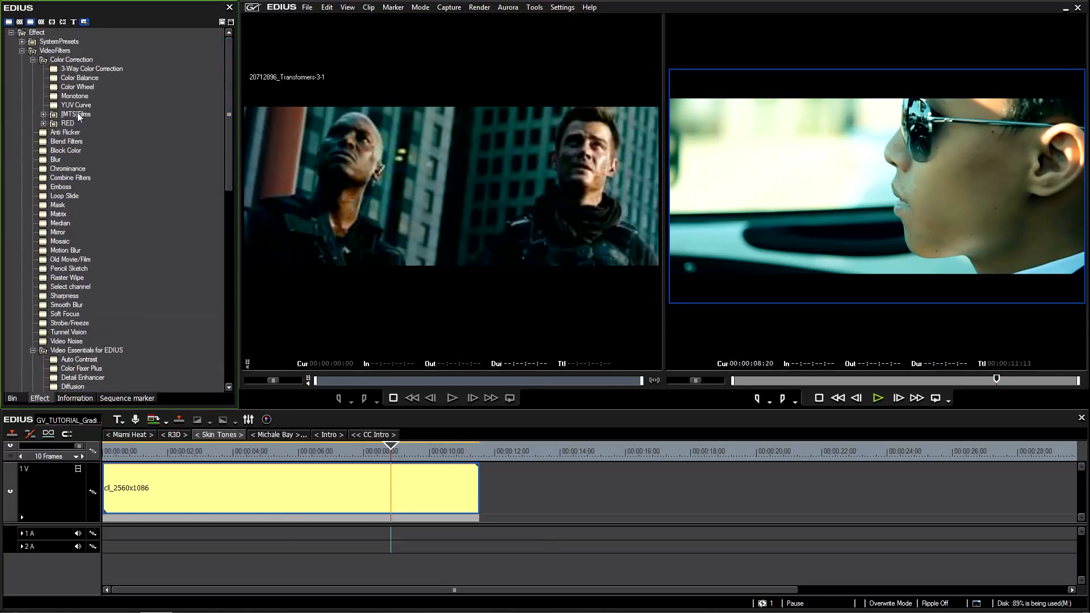
left_click(43, 114)
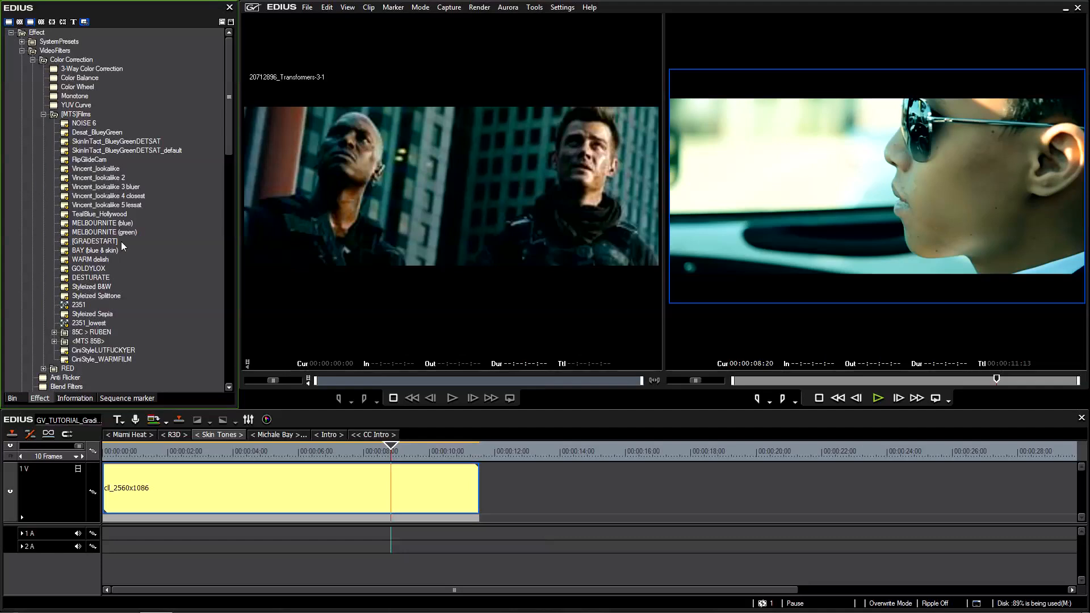
left_click(43, 114)
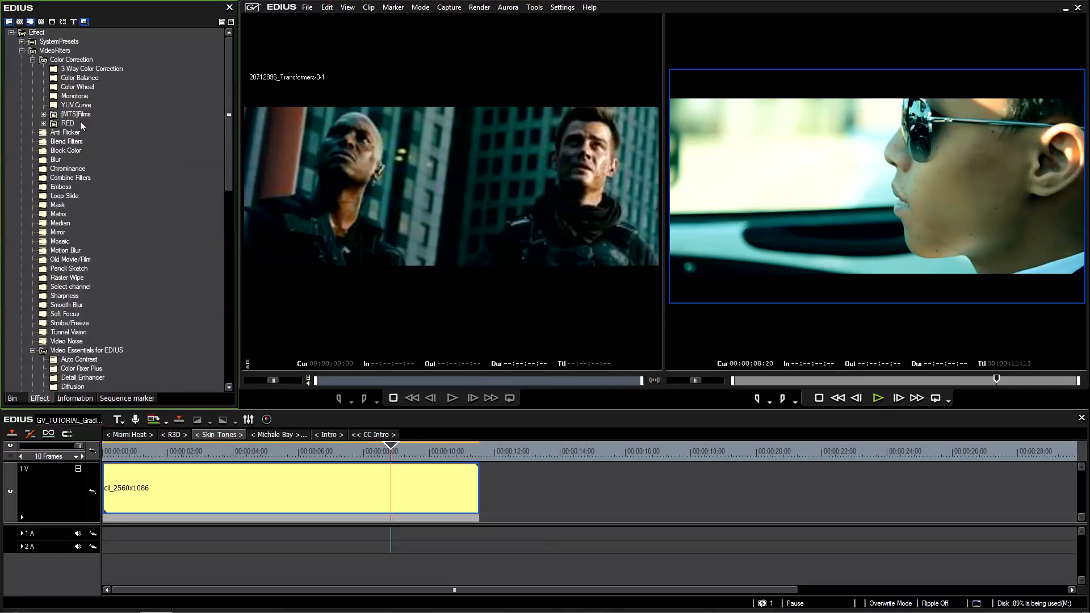
left_click_drag(229, 193, 239, 356)
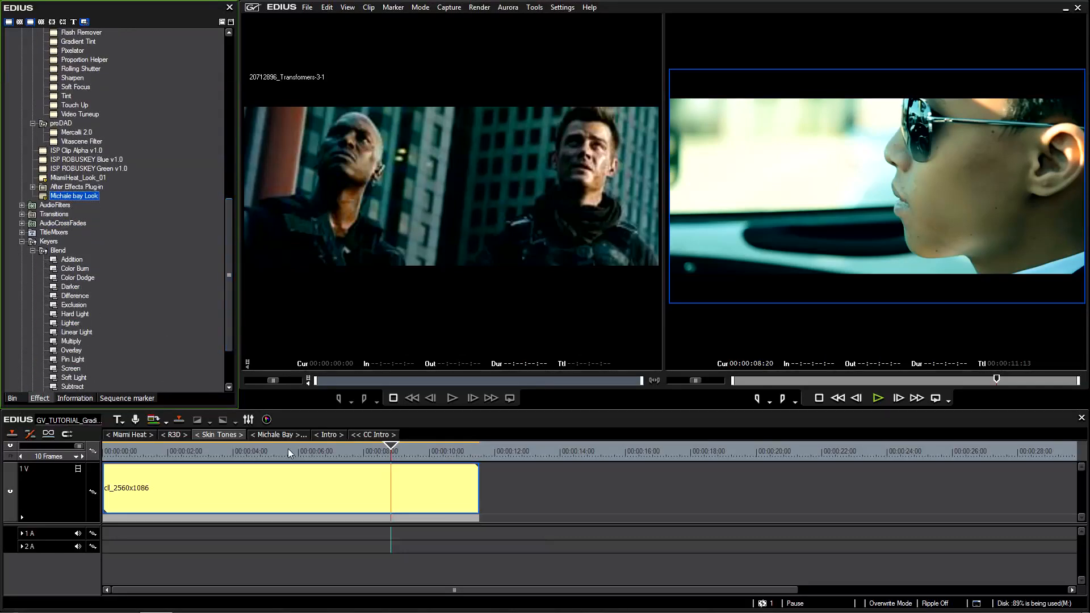
Review the regraded car clip at several frames up to about 7 seconds.
left_click(275, 452)
left_click_drag(274, 460, 335, 452)
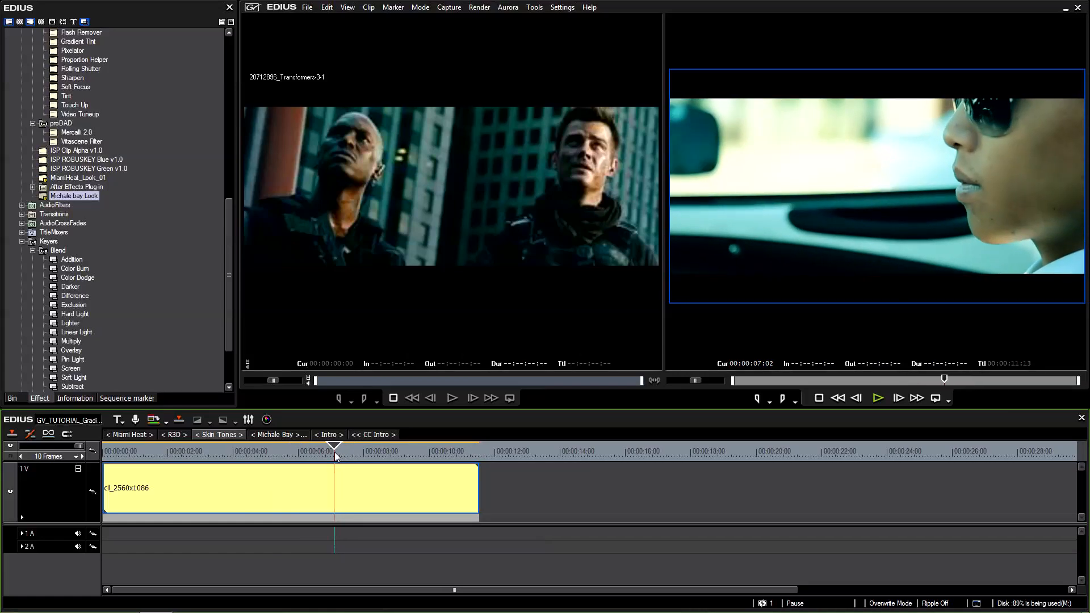
left_click_drag(335, 452, 325, 461)
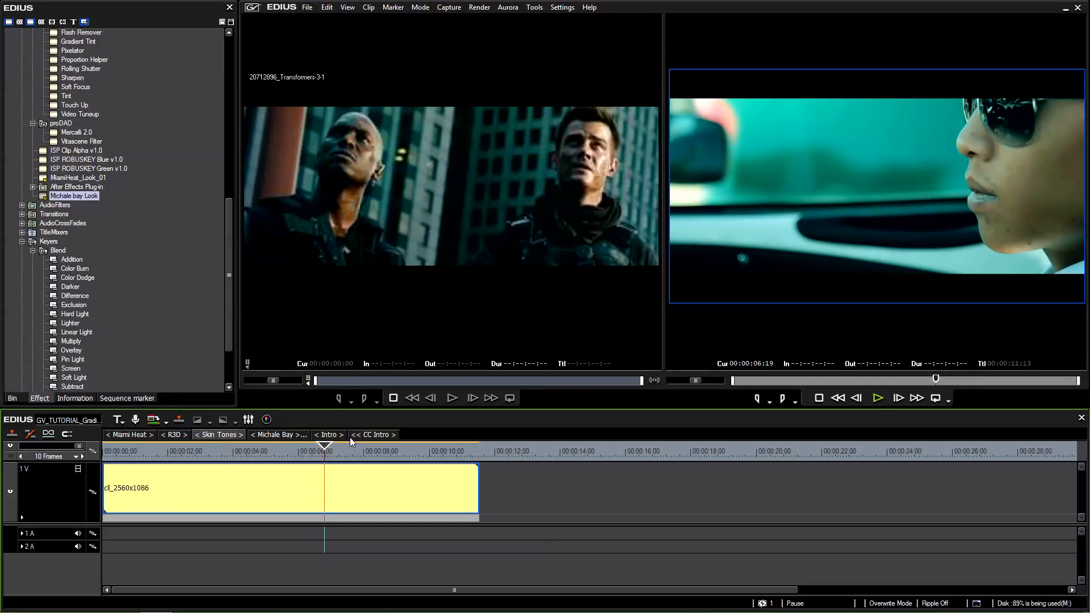
Switch to the Michale Bay sequence and review the MVI_0216 taxi clip at several frames between about 1 and 5 seconds.
left_click(284, 435)
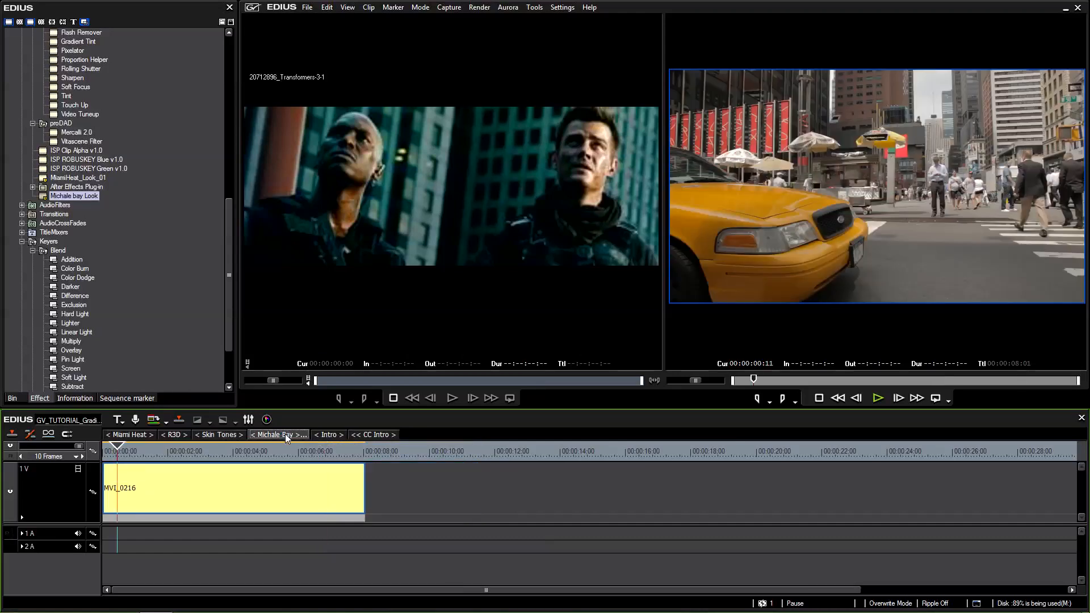
left_click_drag(203, 456, 229, 469)
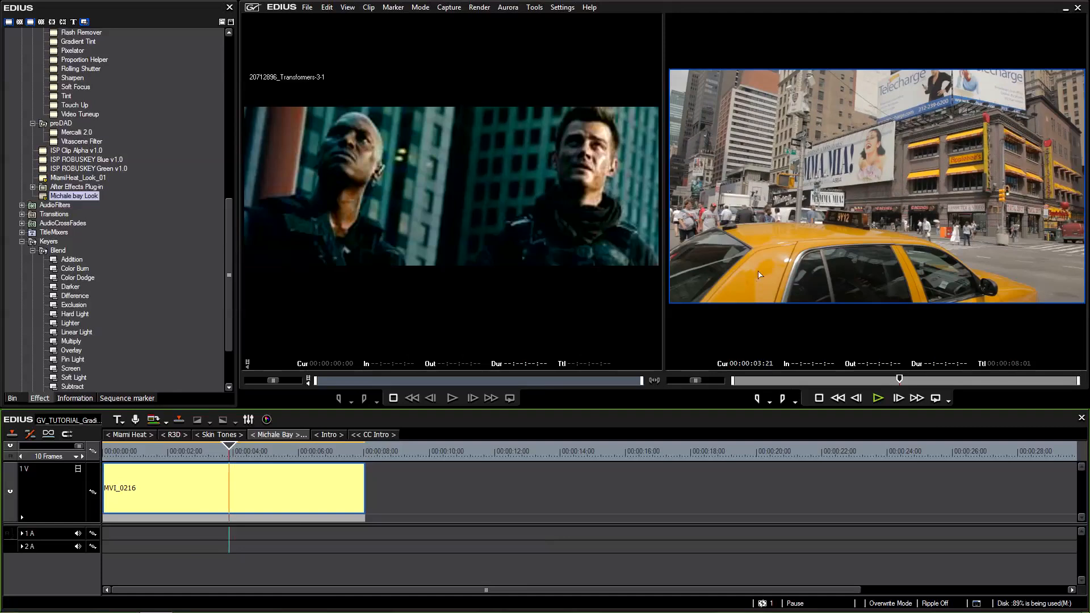
left_click_drag(233, 453, 203, 460)
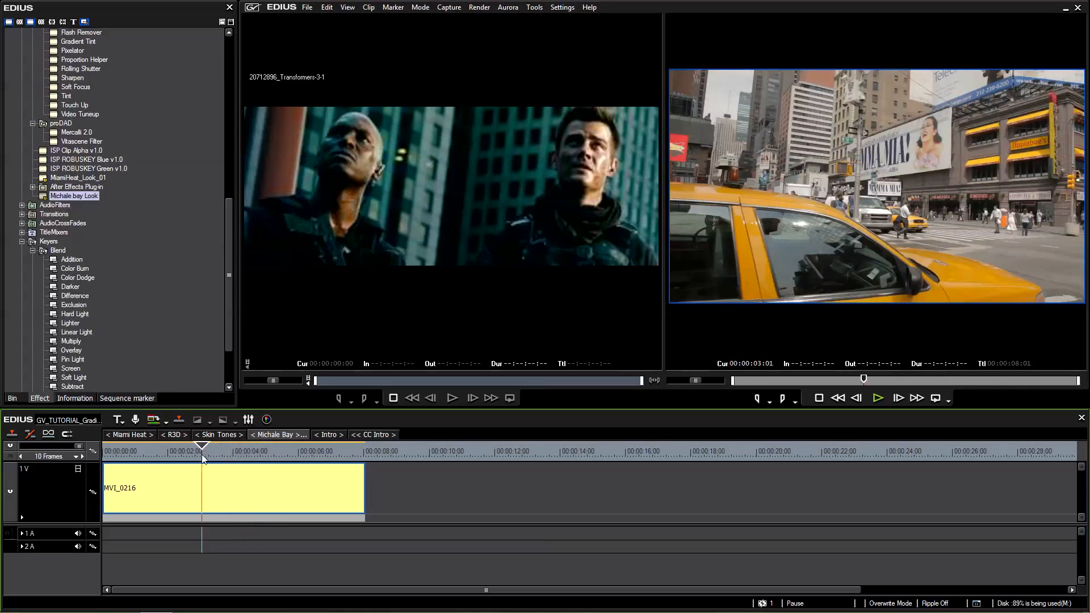
left_click_drag(204, 458, 156, 463)
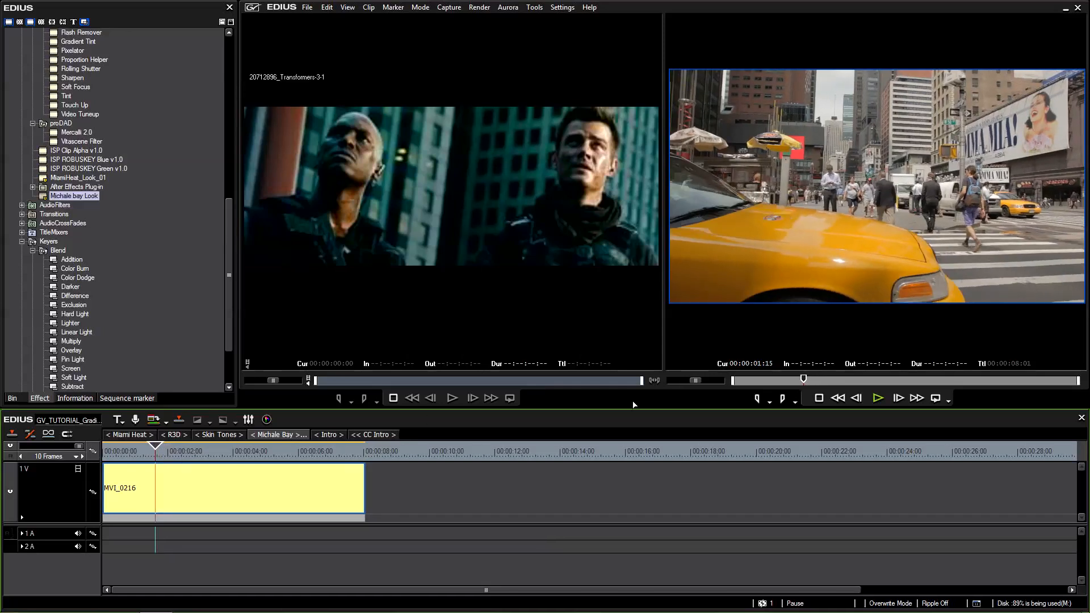
left_click_drag(227, 460, 270, 463)
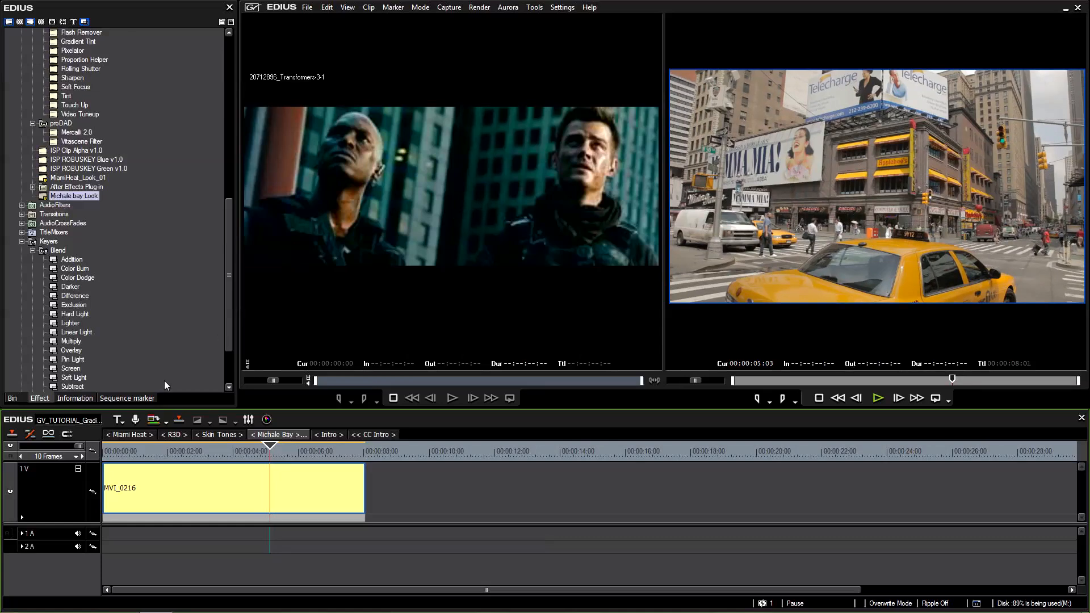
Load the TF3MovieStillsYahoo2 still from the 04_Stills folder into the source player as a colour reference for the taxi clip.
left_click(12, 398)
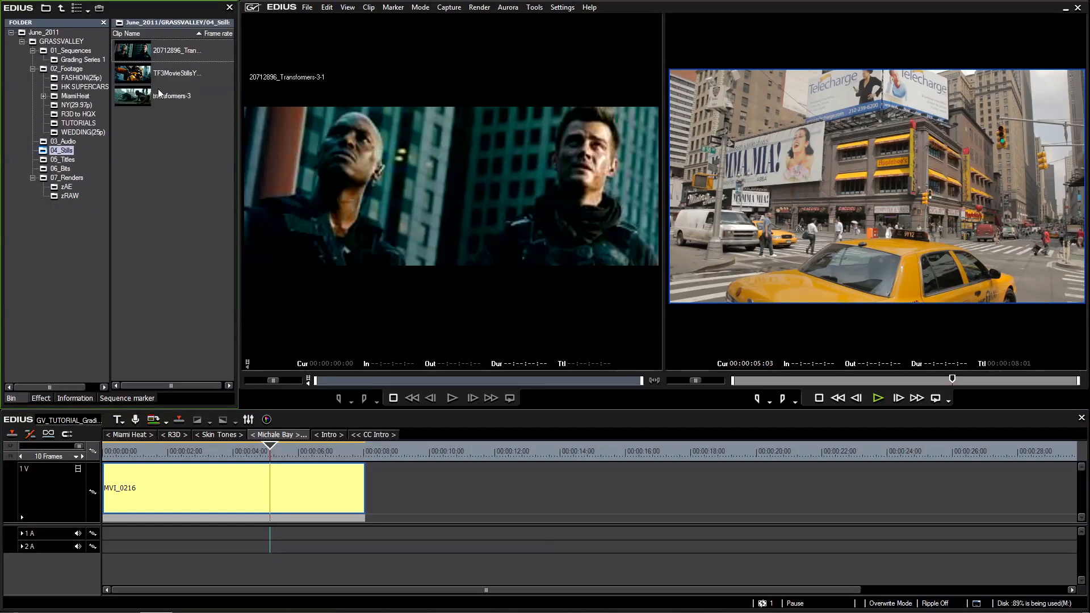
double_click(139, 74)
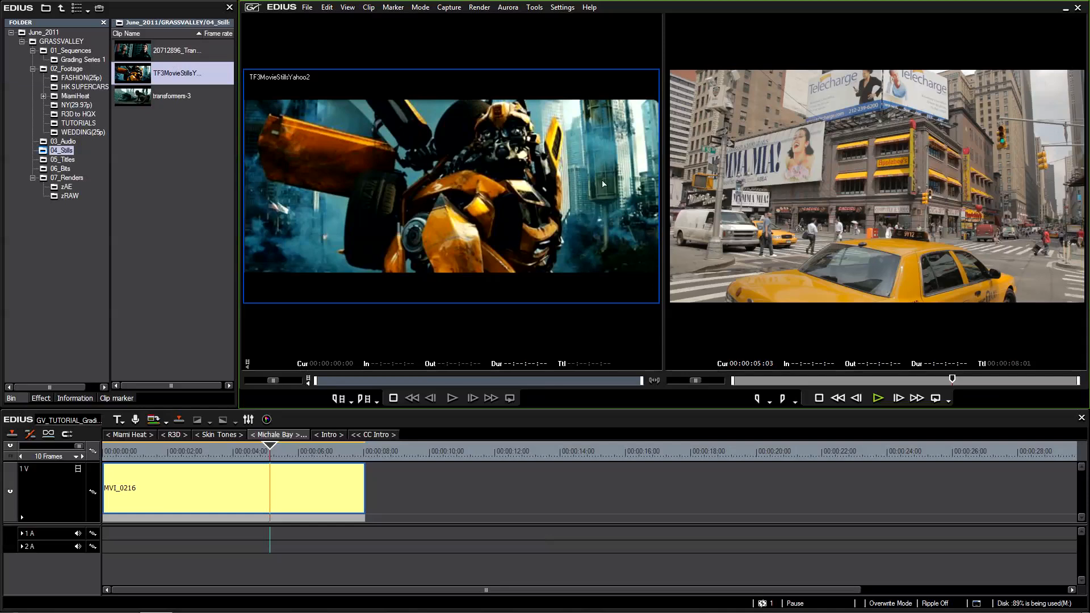
left_click(779, 288)
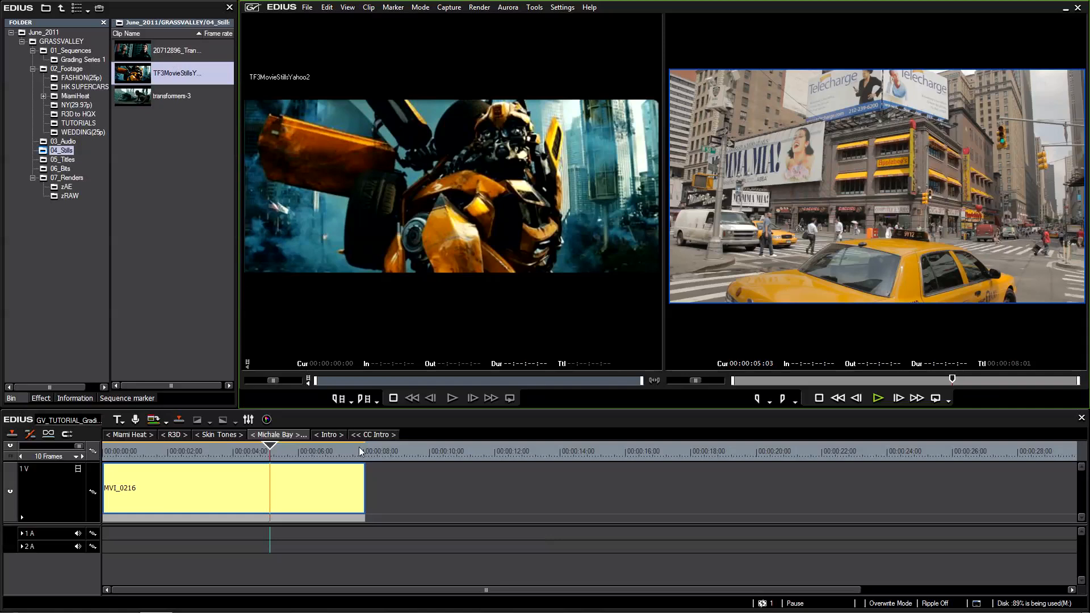
Place the playhead at 00:00:06:03, add a YUV Curve filter to the MVI_0216 clip and open the filter's settings.
left_click_drag(270, 459, 302, 455)
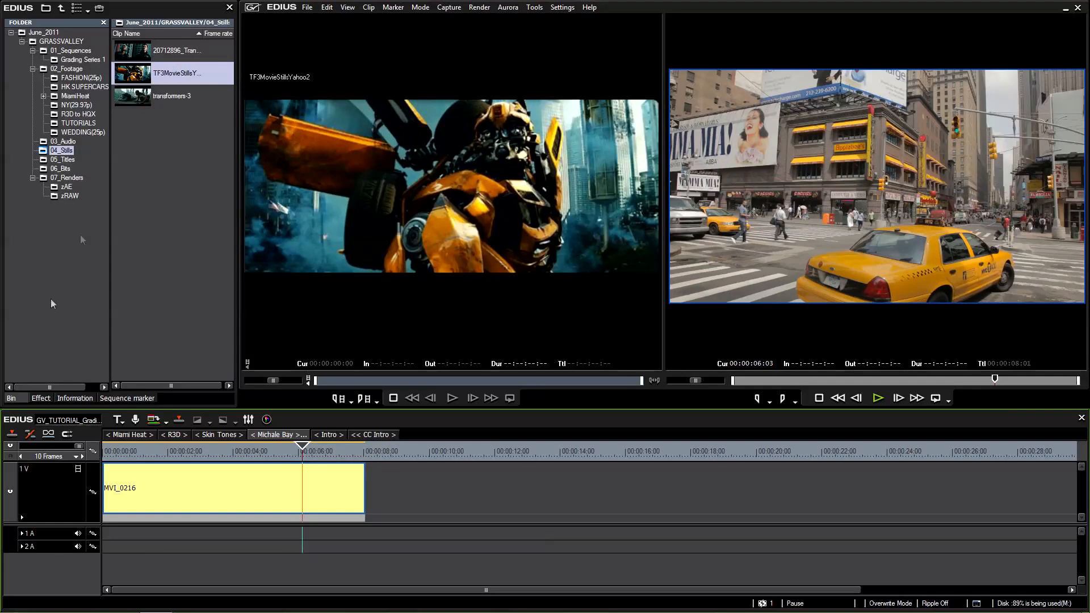
left_click(41, 398)
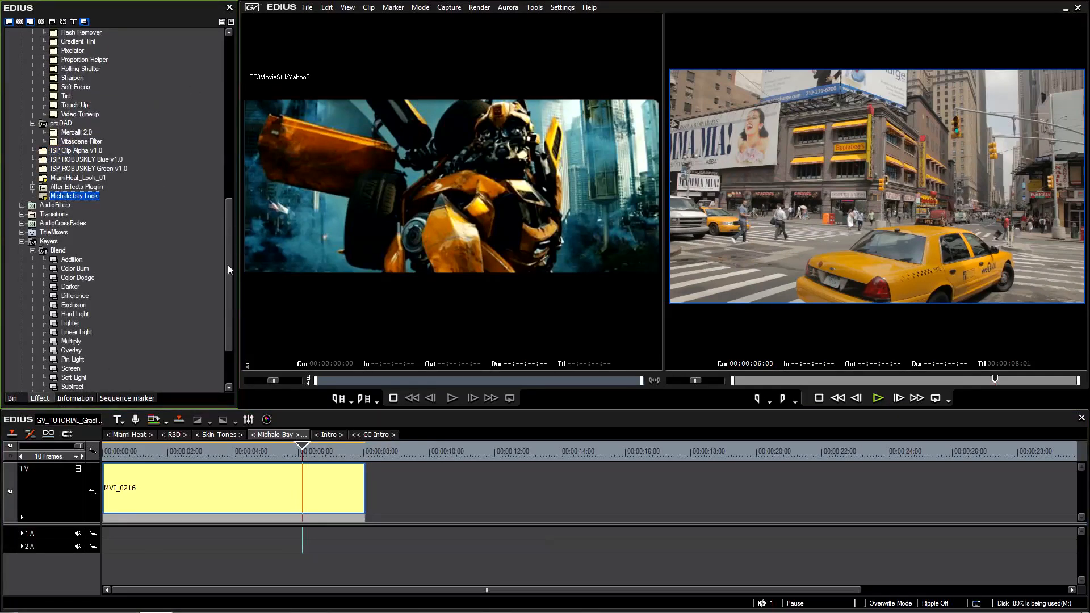
left_click_drag(228, 265, 231, 98)
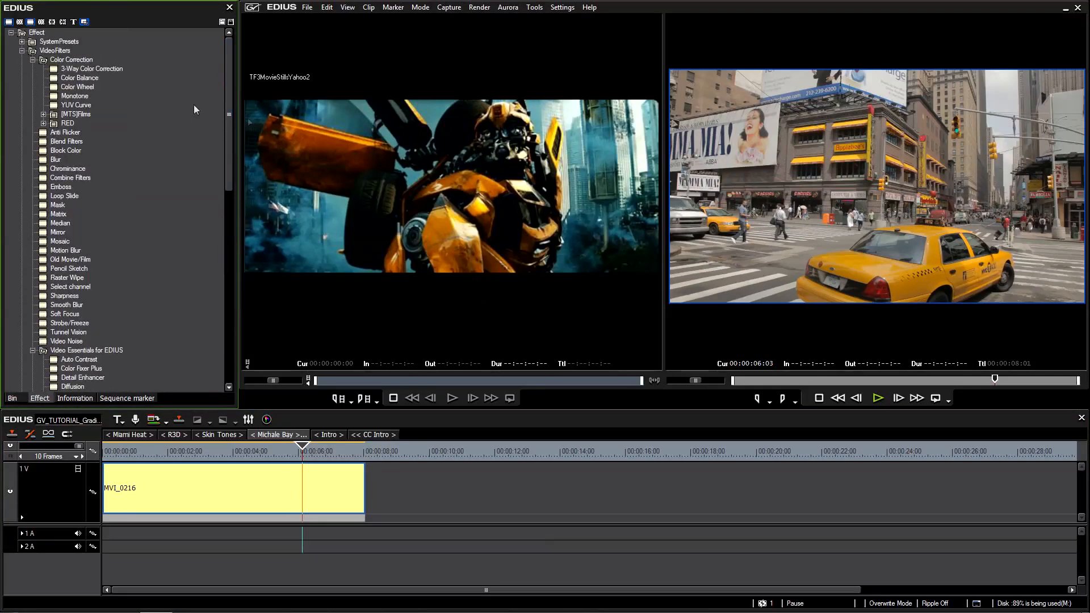
left_click_drag(74, 104, 263, 484)
left_click(48, 195)
double_click(49, 194)
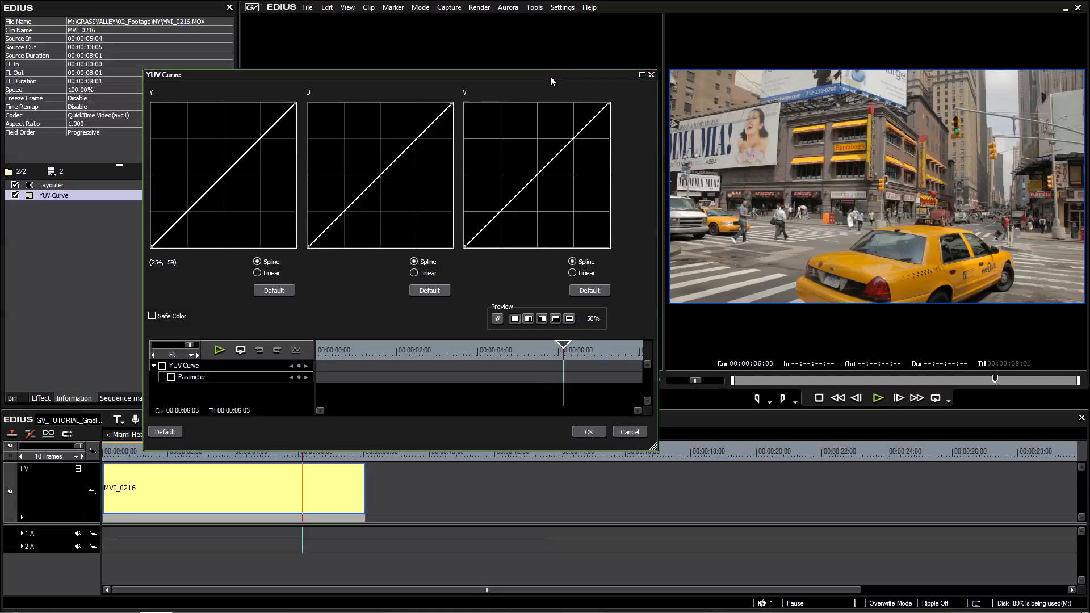
Try an S-shaped contrast curve on the Y channel with a split preview at 100%, and reset the Y curve to default.
left_click_drag(174, 227, 180, 229)
left_click_drag(252, 148, 255, 140)
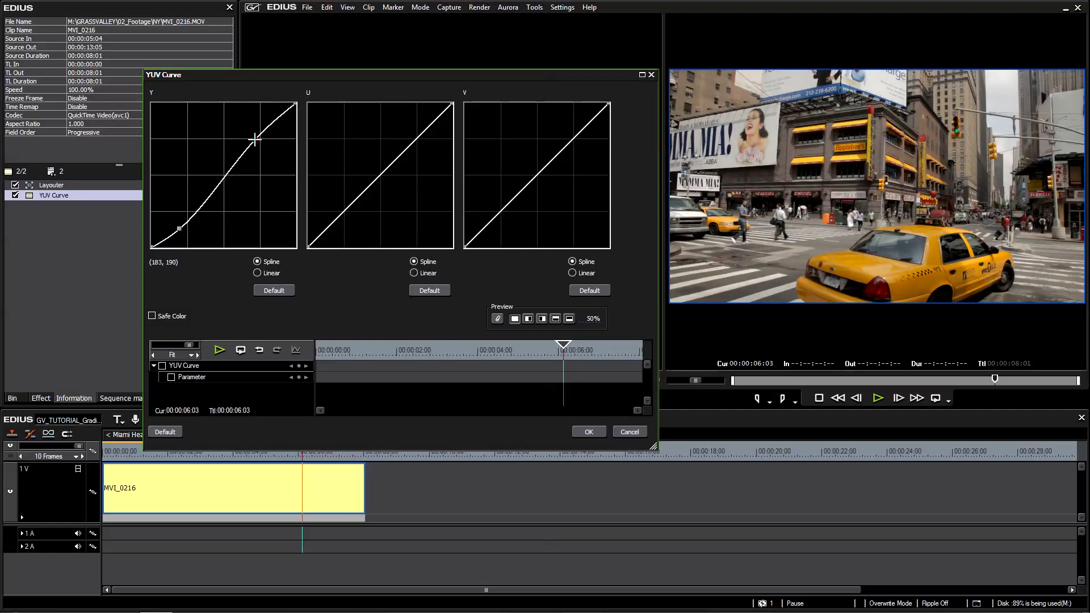
left_click_drag(179, 232, 179, 227)
left_click(528, 319)
left_click_drag(594, 318, 593, 163)
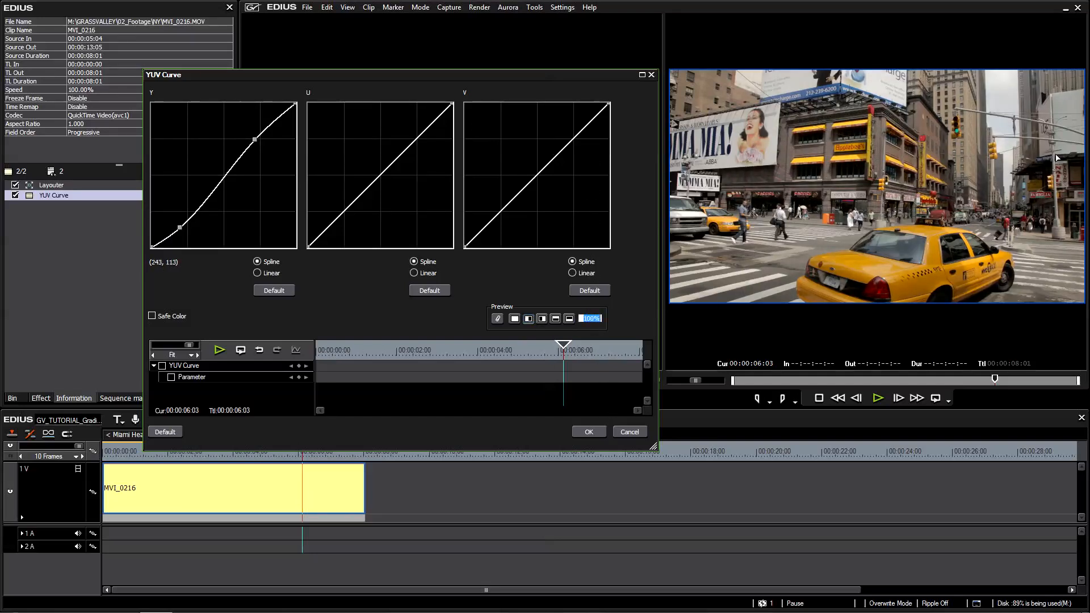
left_click_drag(278, 121, 256, 117)
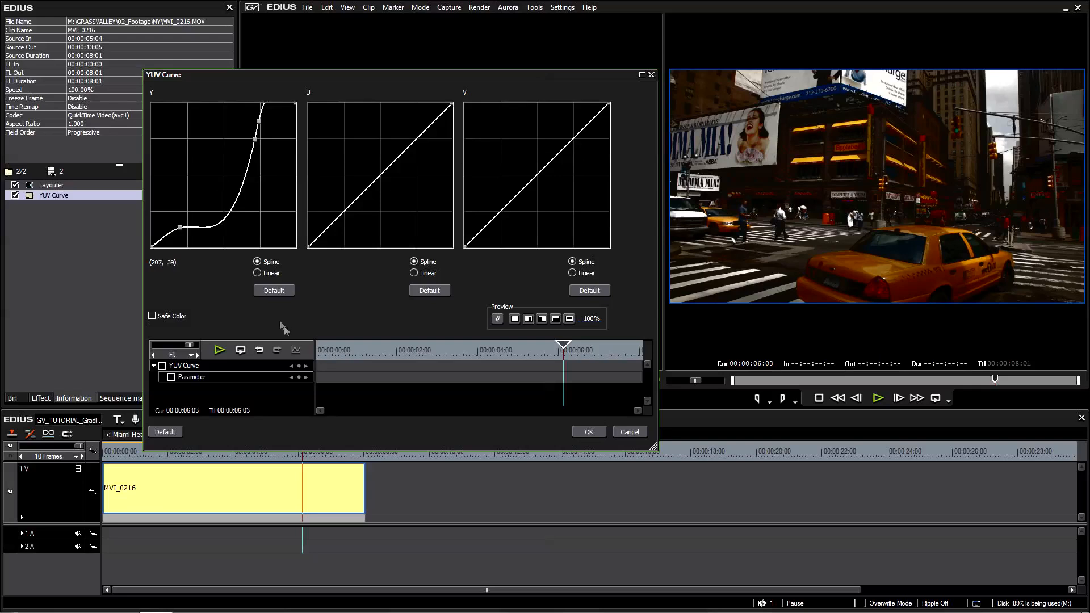
left_click(274, 290)
Shape the Y curve with a lowered shadow point and several midtone and highlight points, and apply the YUV Curve settings.
left_click_drag(251, 149, 250, 138)
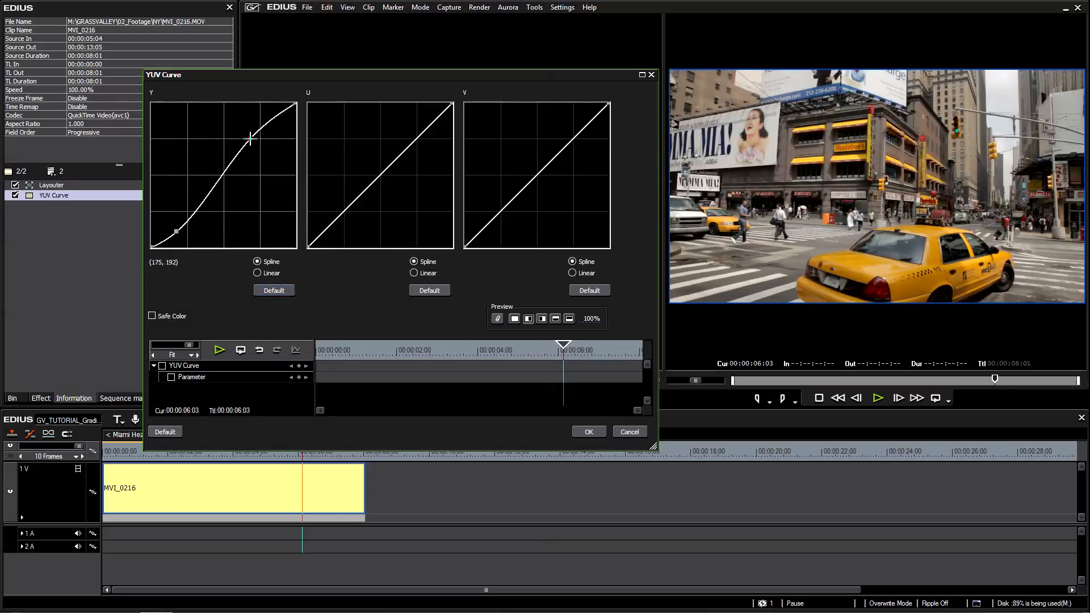
mouse_move(250, 141)
left_mouse_down()
mouse_move(281, 121)
mouse_move(272, 137)
mouse_move(276, 112)
mouse_move(291, 127)
mouse_move(251, 138)
mouse_move(258, 147)
left_mouse_up()
left_click(236, 162)
left_click(227, 175)
left_click(271, 128)
mouse_move(236, 161)
left_mouse_down()
mouse_move(244, 170)
mouse_move(236, 159)
left_mouse_up()
left_click_drag(265, 120, 264, 120)
left_click_drag(593, 319, 562, 277)
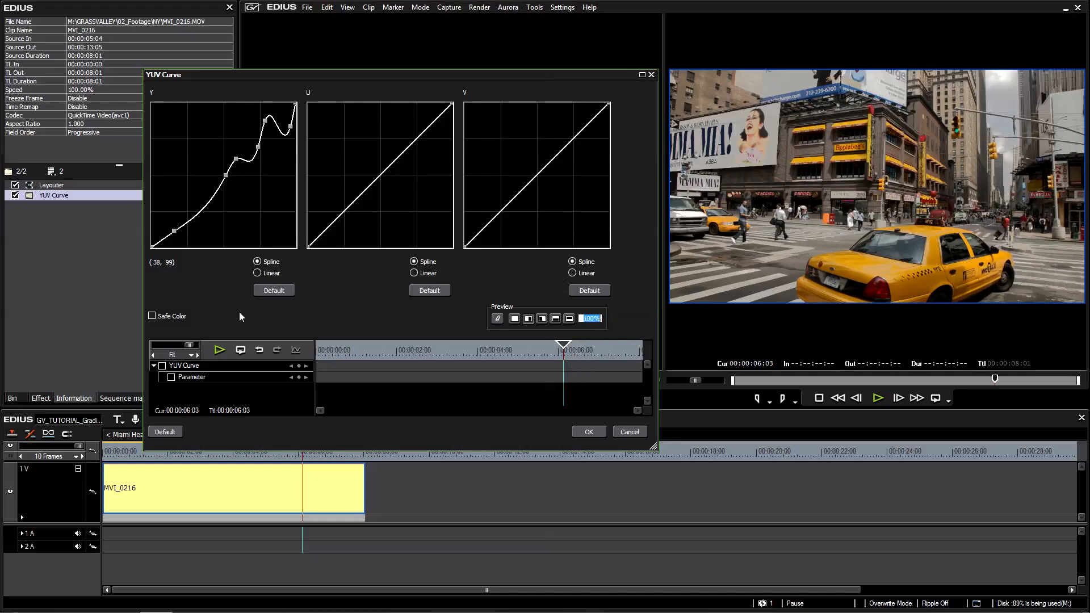
left_click_drag(224, 177, 224, 177)
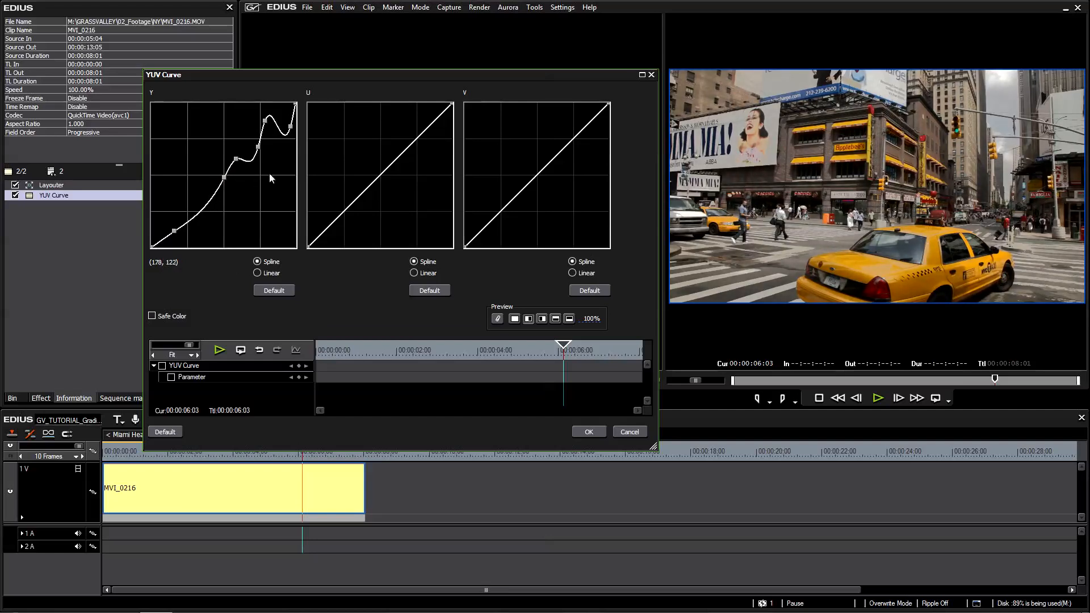
left_click(589, 431)
left_click(878, 243)
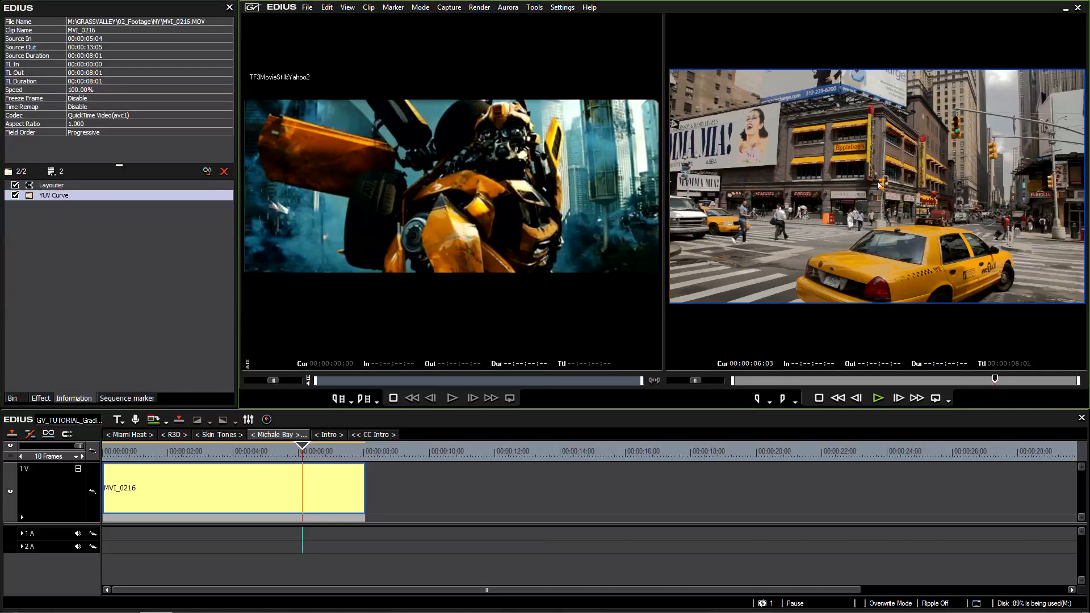
Add a 3-Way Color Correction filter to the MVI_0216 clip and open its settings, placing the dialog clear of the graded taxi preview.
left_click(41, 398)
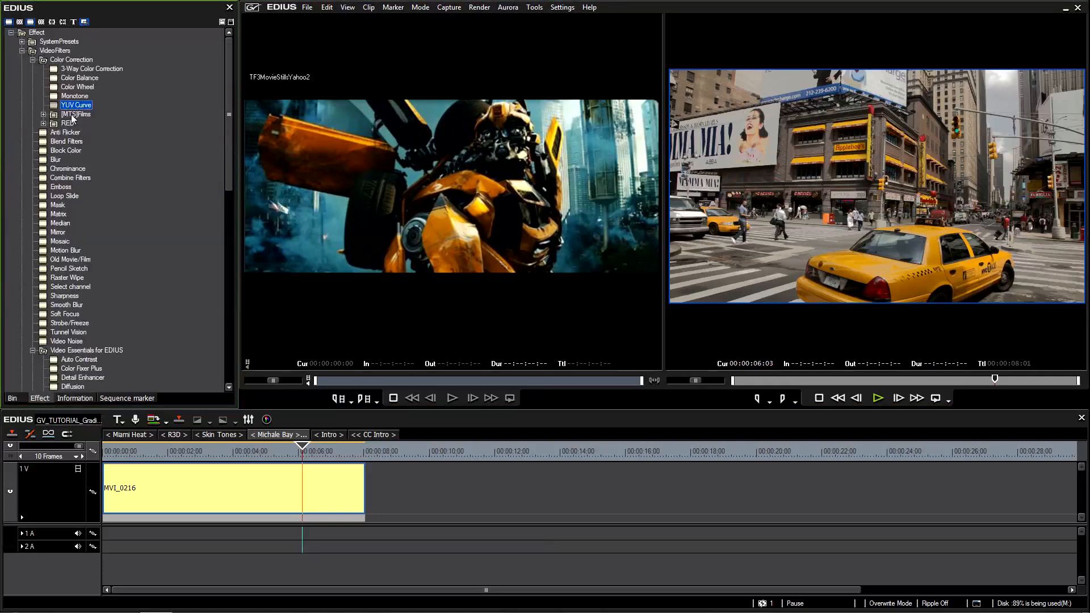
left_click_drag(74, 68, 282, 483)
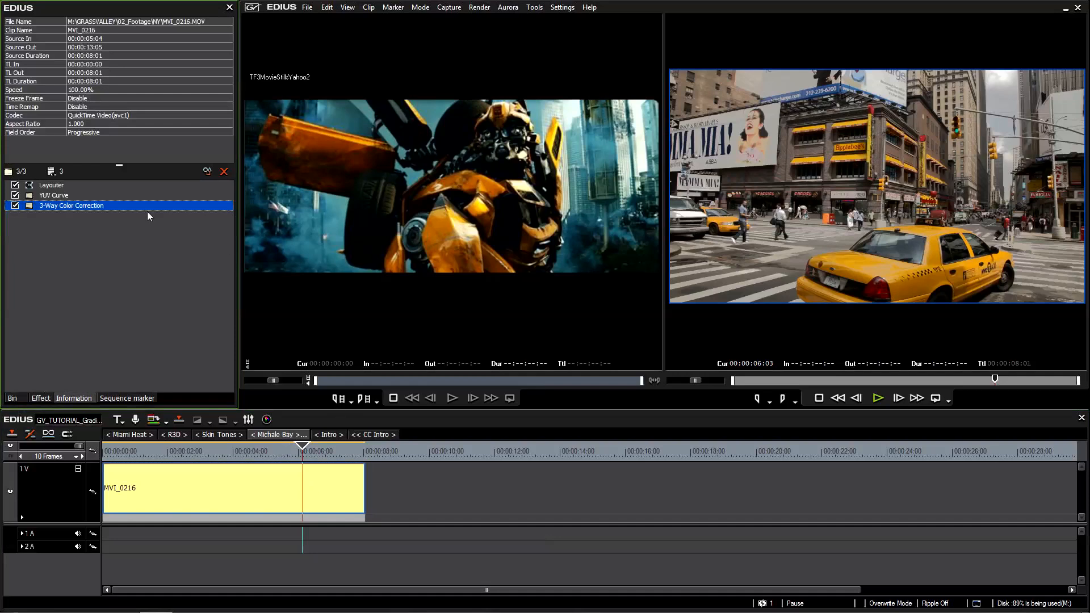
double_click(87, 204)
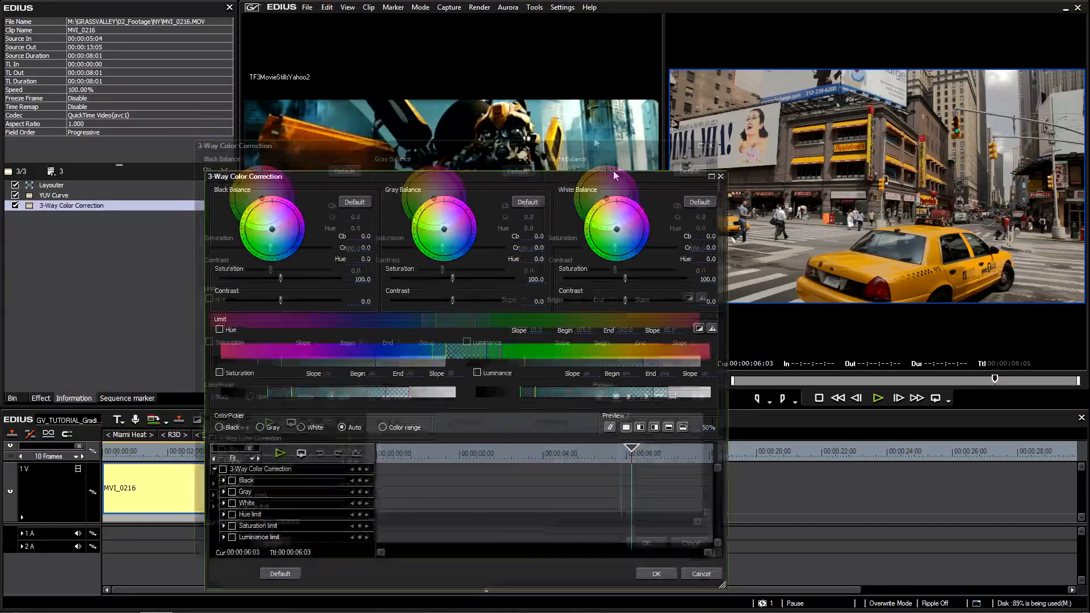
left_click_drag(556, 136, 595, 206)
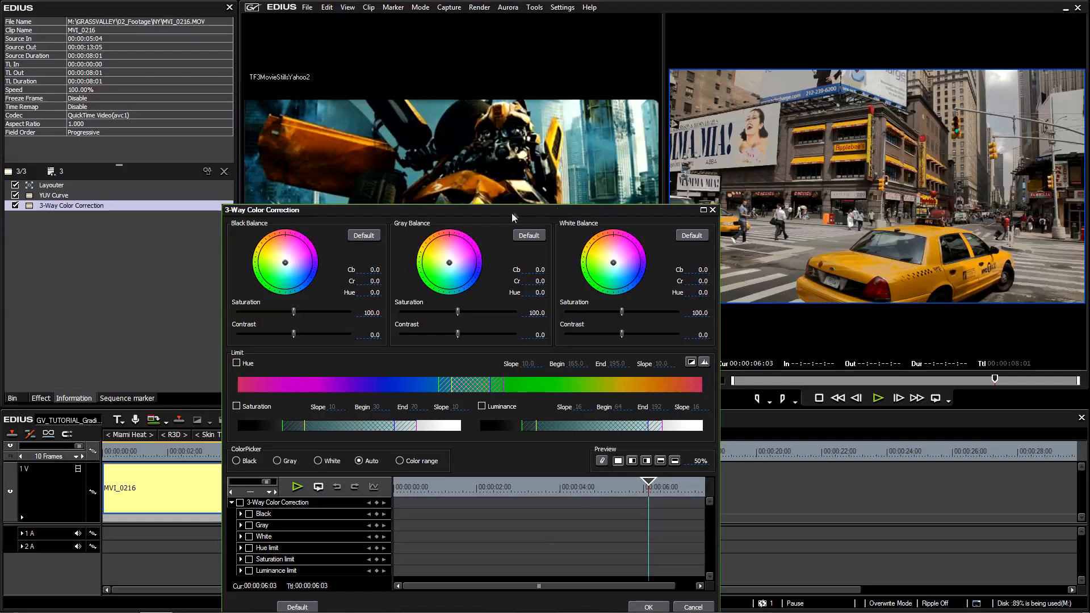
left_click_drag(512, 213, 543, 287)
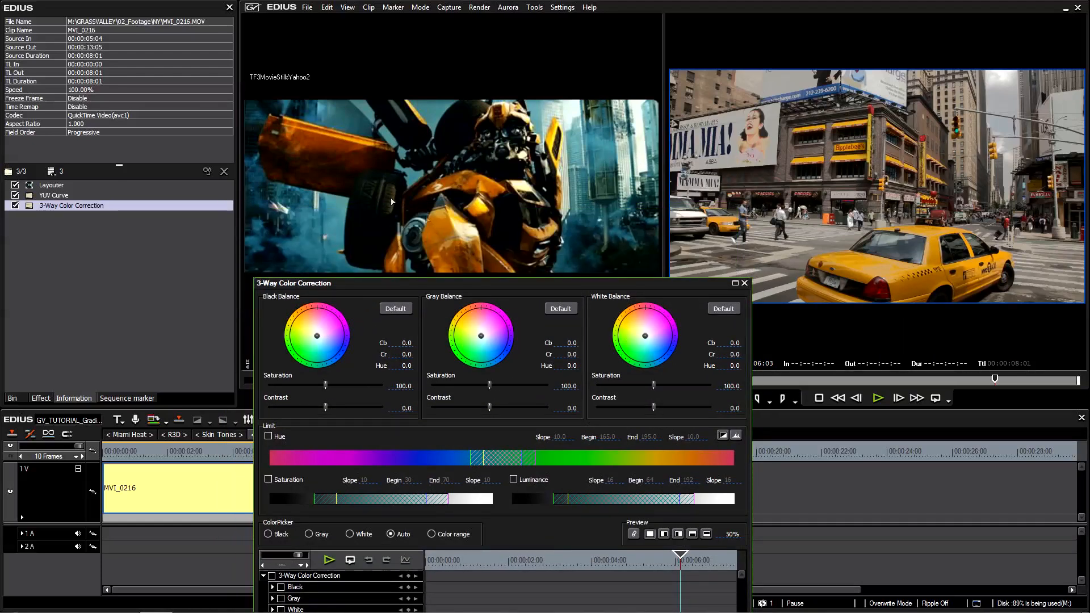
left_click_drag(531, 283, 490, 180)
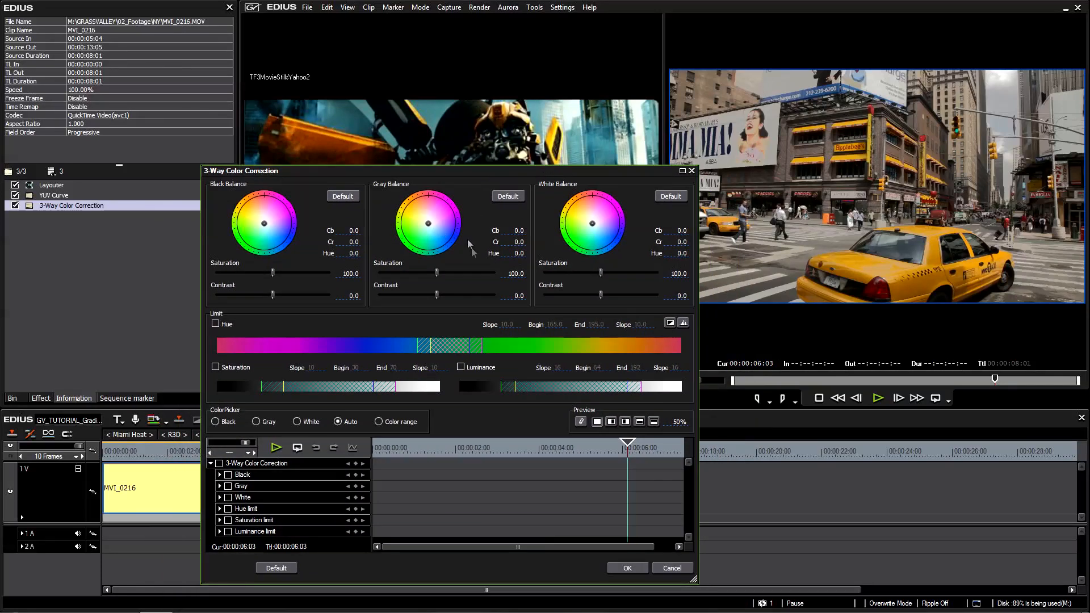
Shift the gray balance toward teal at Cb 15.0 and Cr -23.8, and the black balance to Cb 5.0 and Cr -7.5.
left_click_drag(527, 169, 464, 160)
left_click(366, 220)
left_click_drag(367, 221, 366, 224)
left_click_drag(538, 162, 603, 220)
left_click_drag(432, 287, 438, 290)
left_click_drag(549, 221, 566, 240)
mouse_move(285, 301)
left_mouse_down()
mouse_move(286, 290)
mouse_move(316, 287)
mouse_move(270, 280)
mouse_move(256, 314)
mouse_move(261, 339)
mouse_move(290, 337)
mouse_move(288, 305)
left_mouse_up()
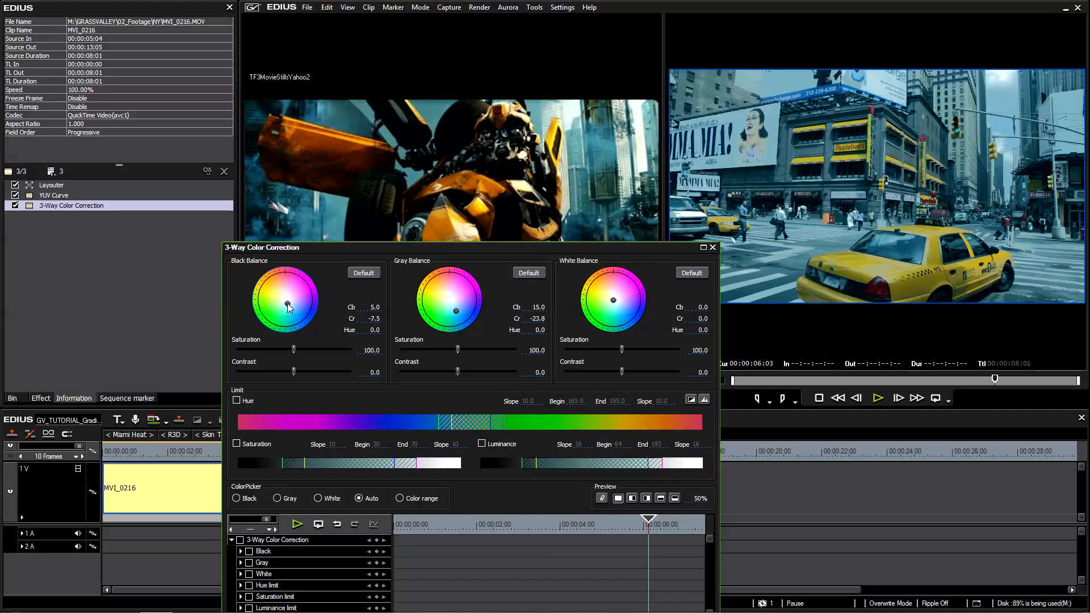
Set the 3-Way Color Correction preview to 100% and place the dialog clear of the reference still and the taxi preview.
left_click_drag(619, 251, 513, 133)
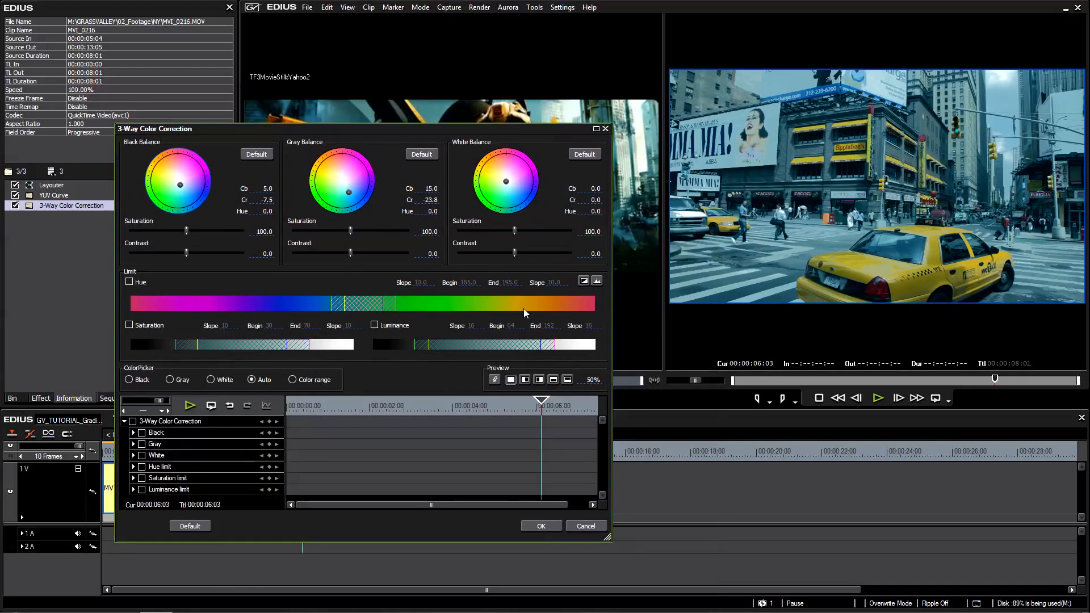
left_click(524, 380)
left_click_drag(593, 381, 562, 425)
left_click_drag(518, 133, 642, 323)
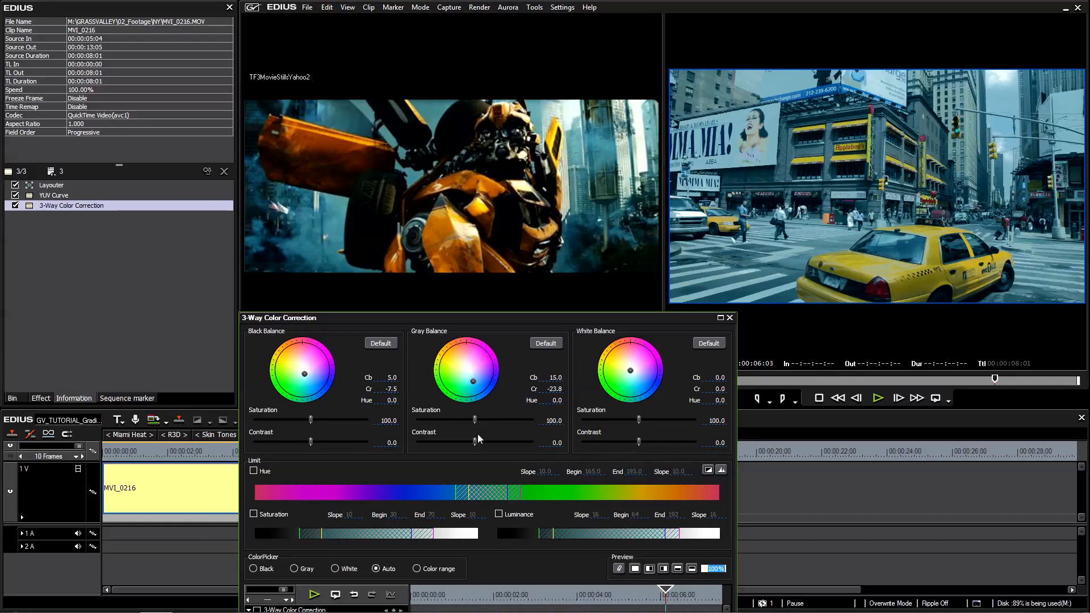
Set the gray saturation to 146.5 and the gray balance to Cb 11.3 and Cr -27.5, and apply the color correction.
left_click_drag(475, 420, 502, 423)
left_click_drag(473, 379, 471, 380)
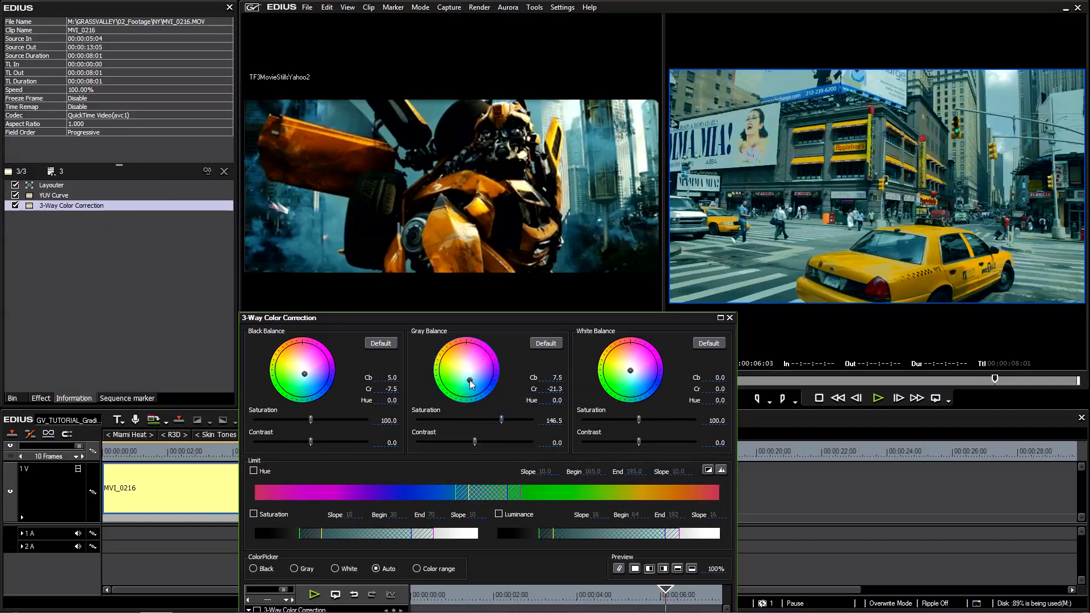
left_click_drag(471, 385, 472, 387)
left_click_drag(537, 319, 488, 140)
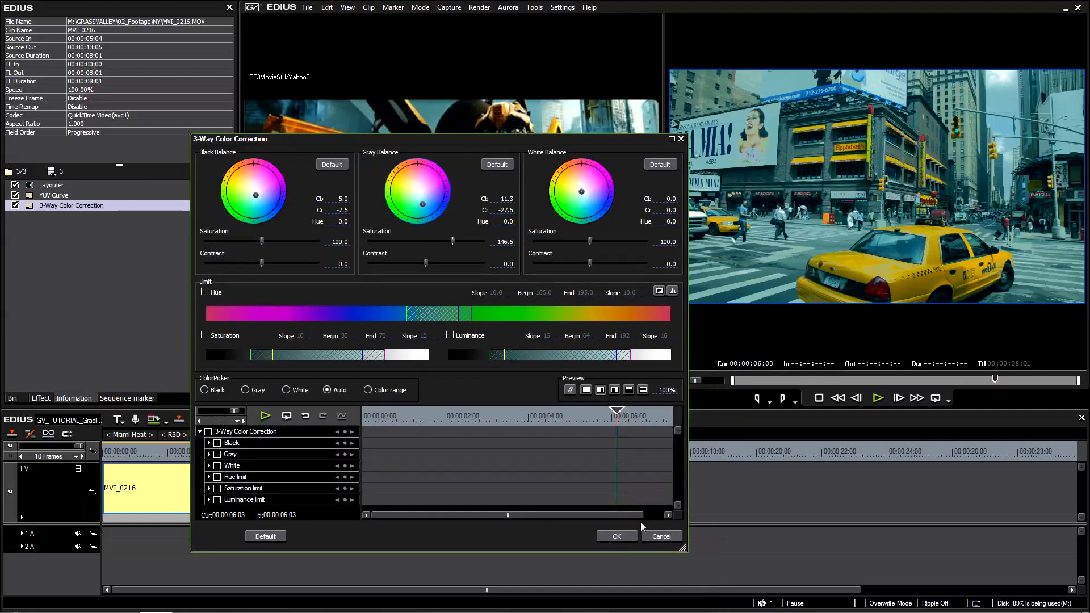
left_click(617, 536)
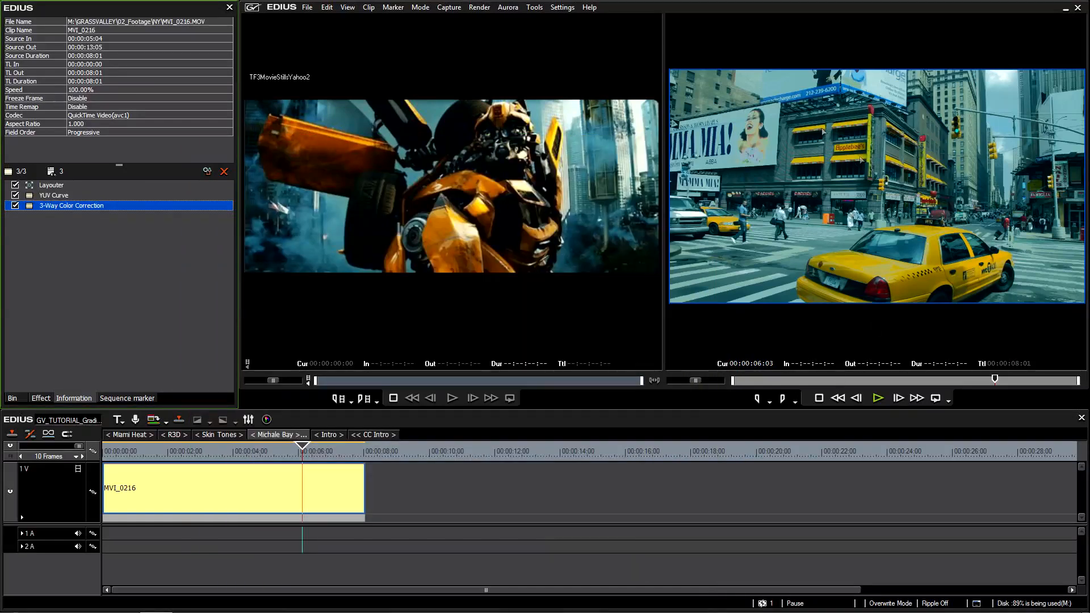
At 00:00:06:09, add a Chrominance filter to the MVI_0216 clip and place it above the YUV Curve filter.
left_click_drag(294, 449, 310, 466)
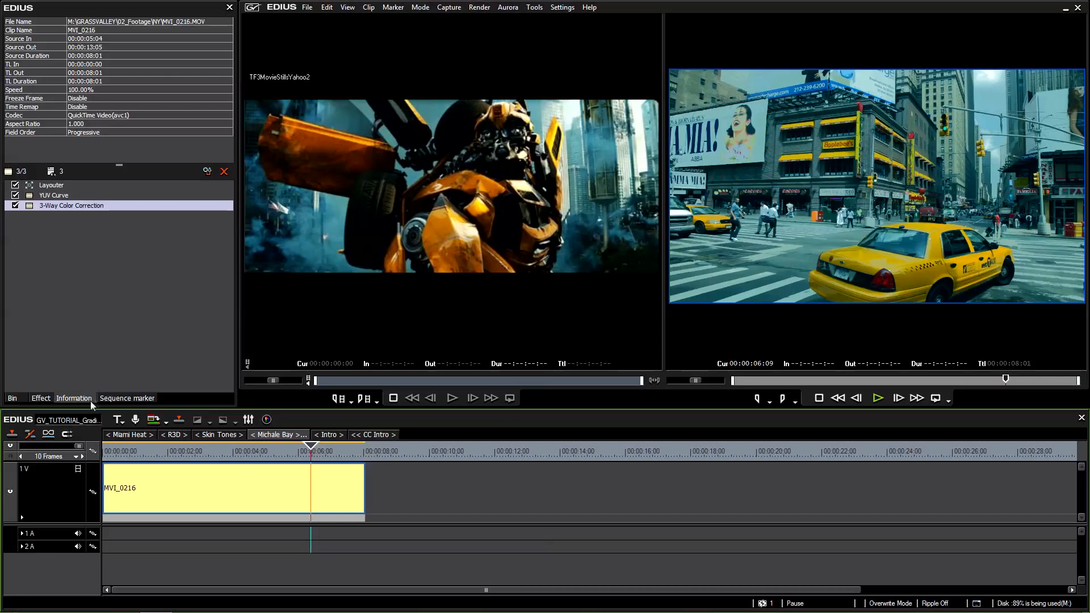
left_click(38, 399)
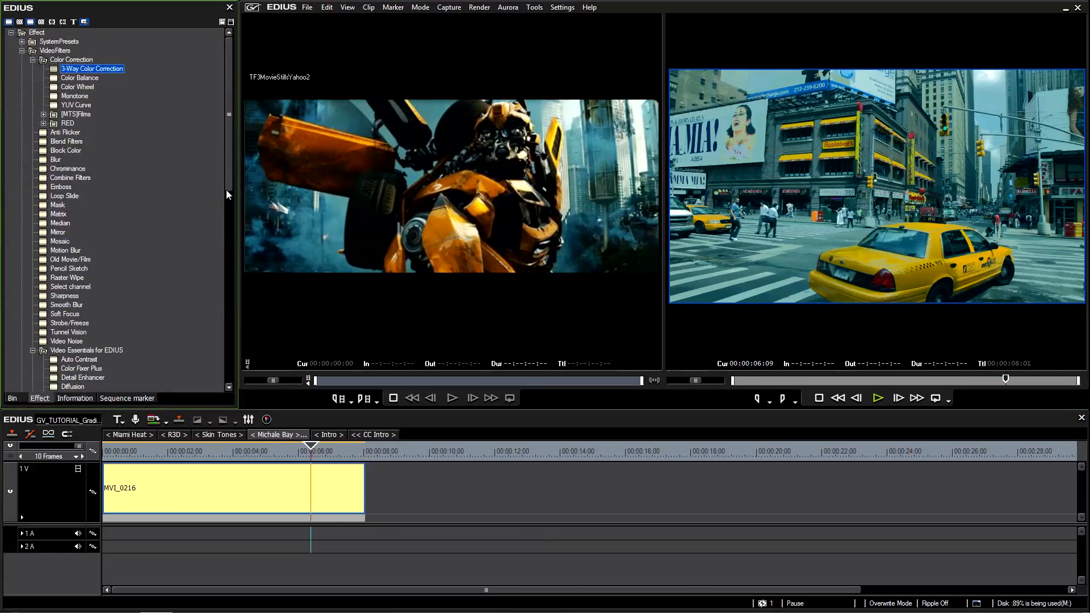
mouse_move(229, 155)
left_mouse_down()
mouse_move(229, 169)
mouse_move(229, 143)
left_mouse_up()
left_click(66, 170)
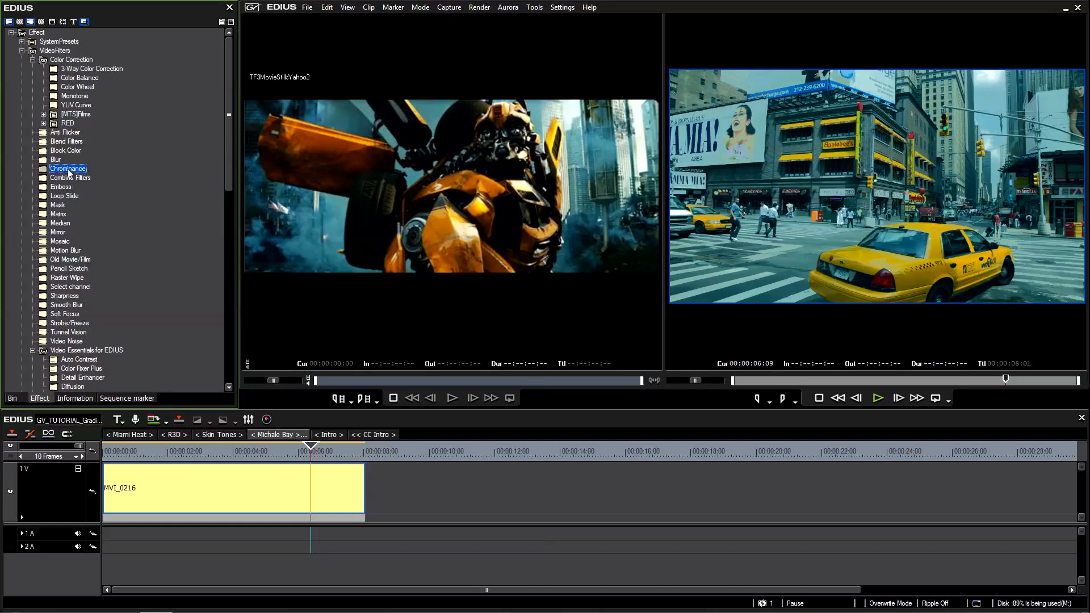
left_click_drag(70, 174, 223, 490)
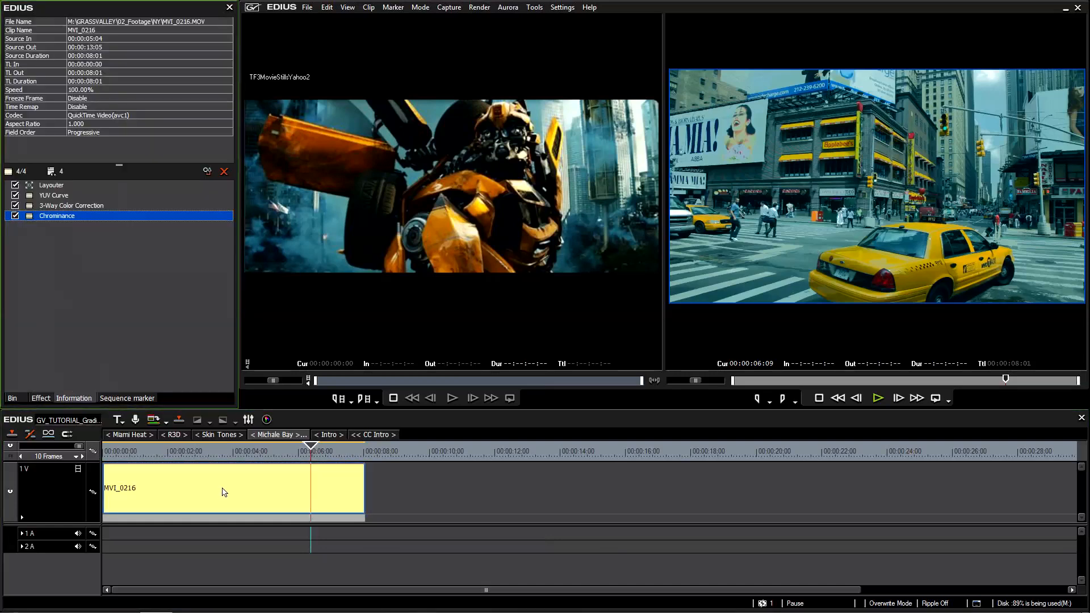
left_click_drag(55, 219, 59, 196)
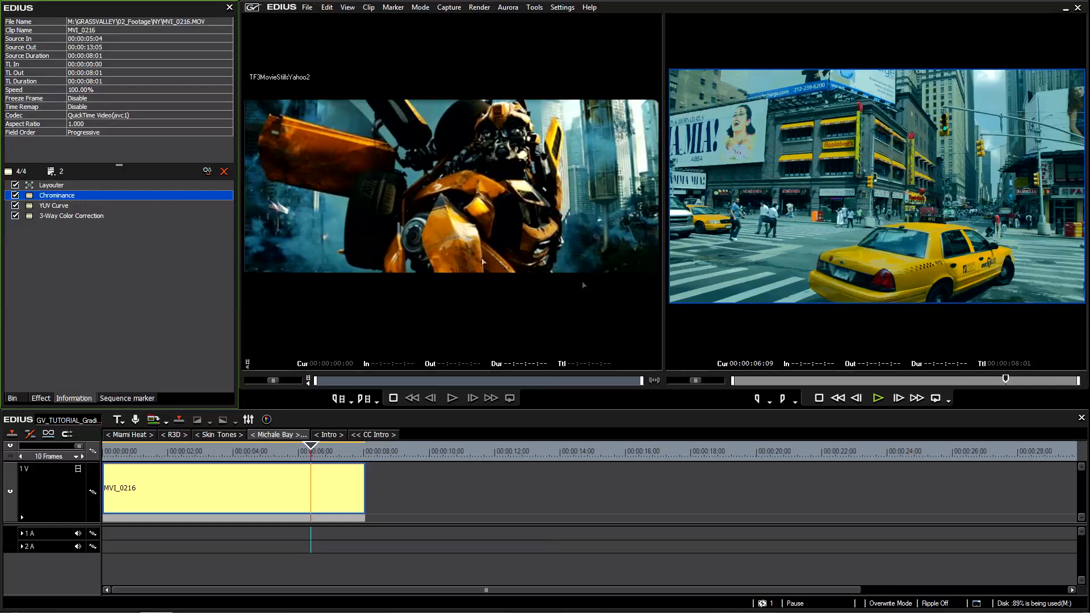
Open the Chrominance filter's settings and sample the taxi's yellow as the key color with Show Key turned on.
double_click(55, 197)
left_click_drag(263, 176, 437, 213)
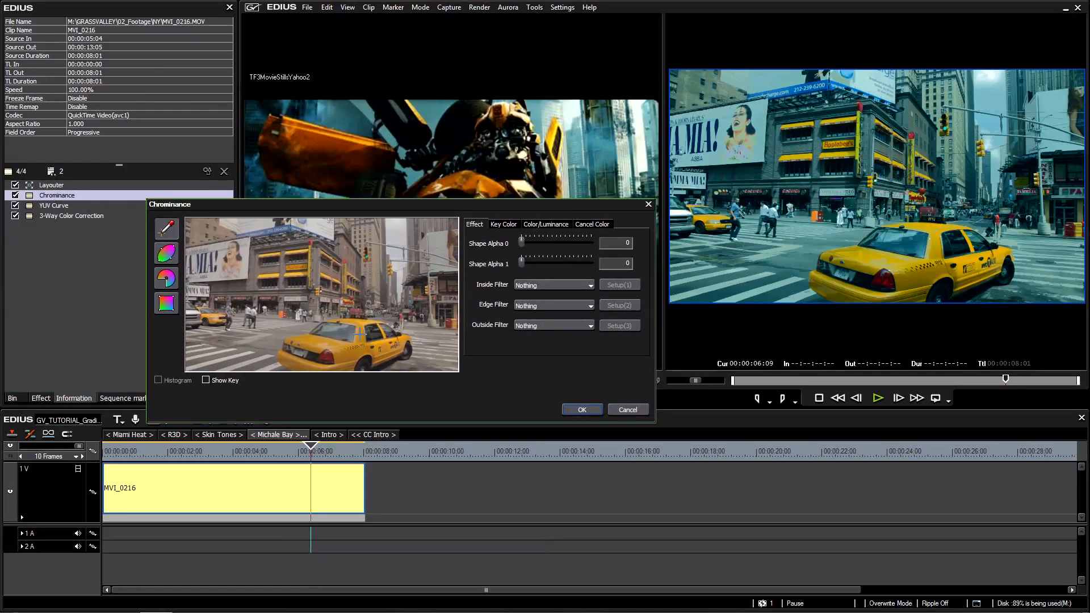
left_click(205, 380)
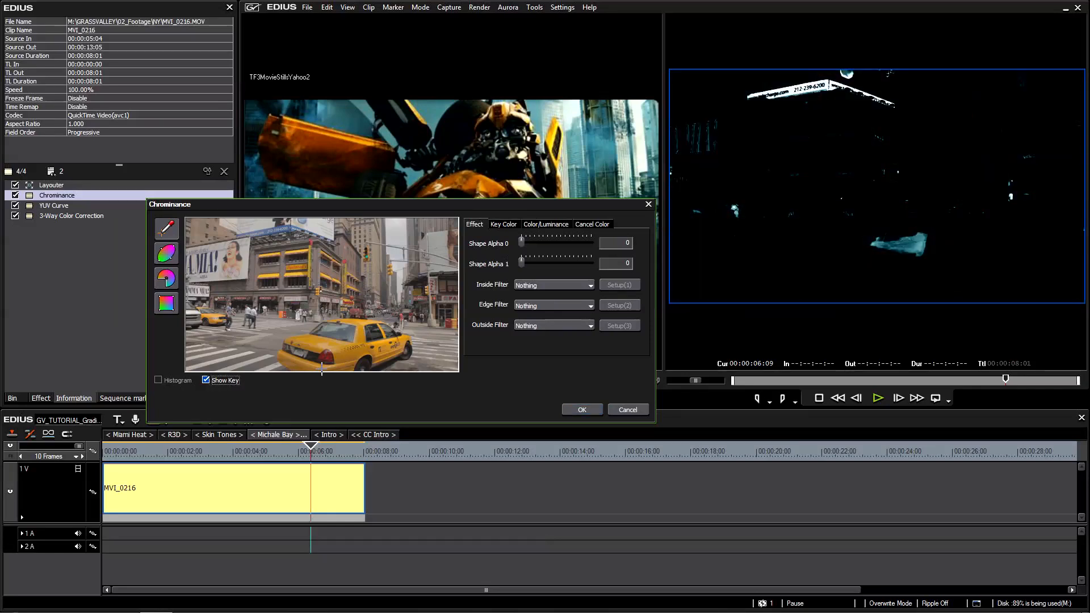
left_click(357, 321)
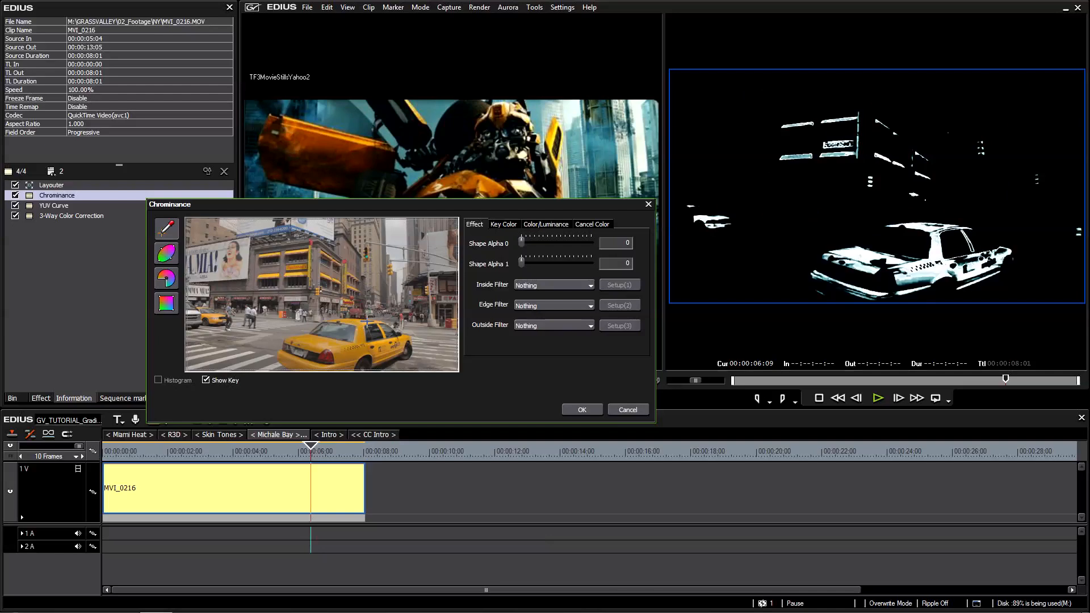
left_click(292, 275)
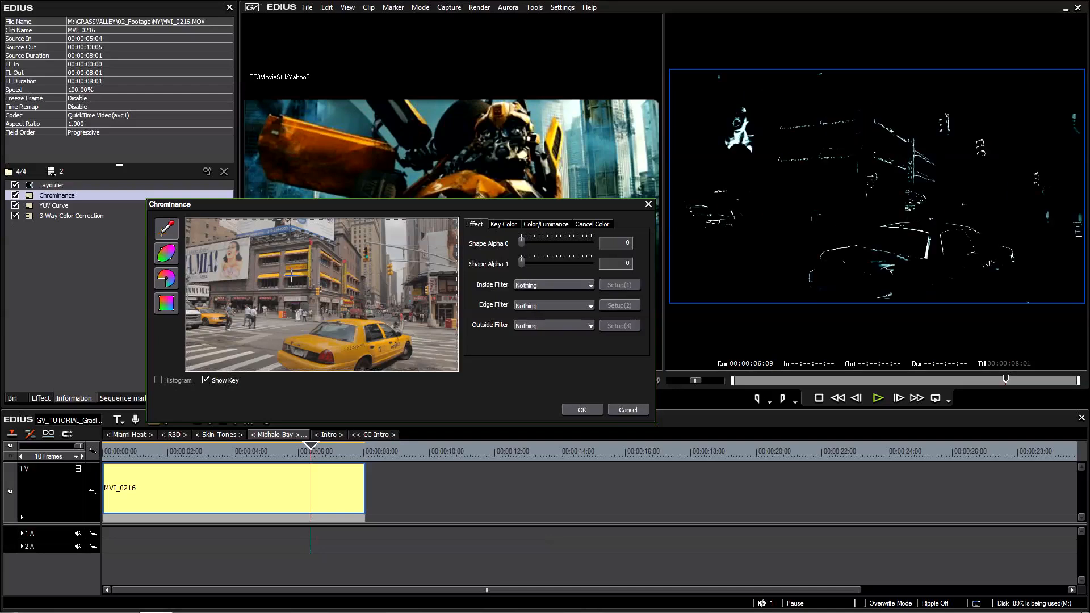
left_click(324, 343)
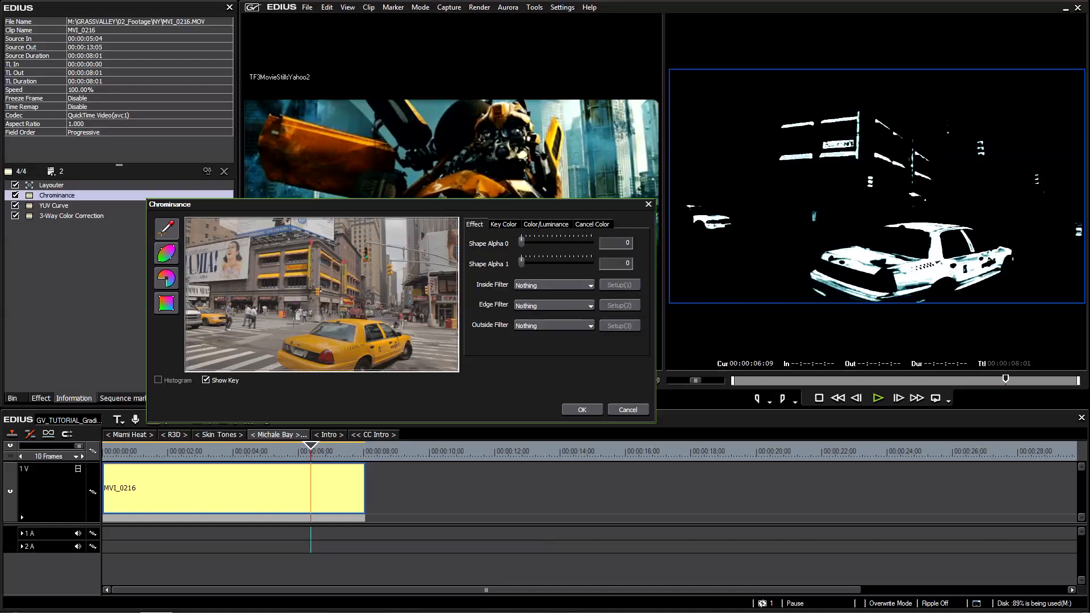
left_click(206, 380)
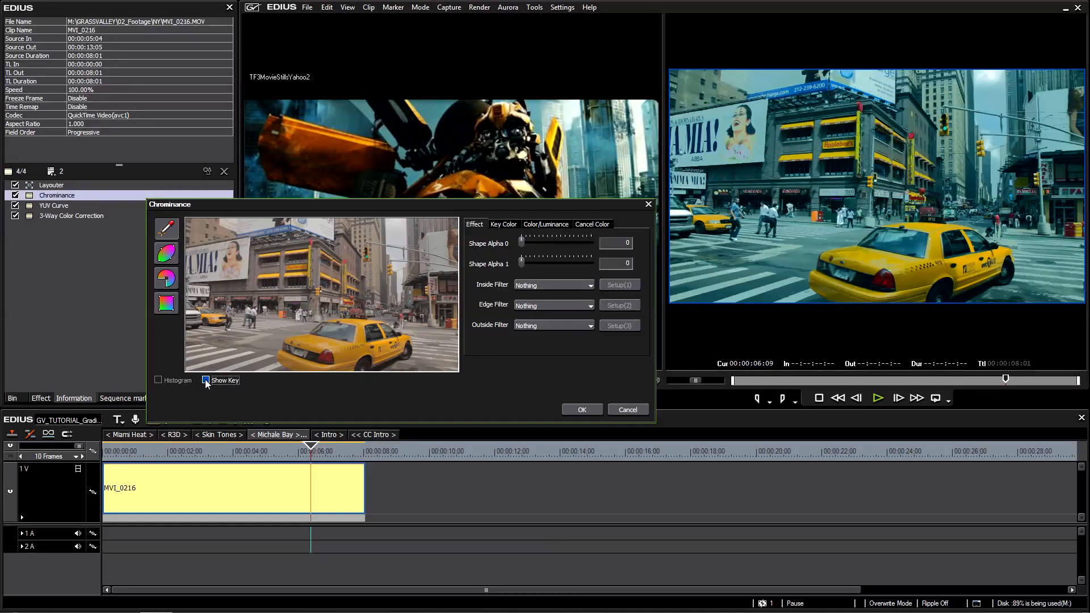
left_click(206, 379)
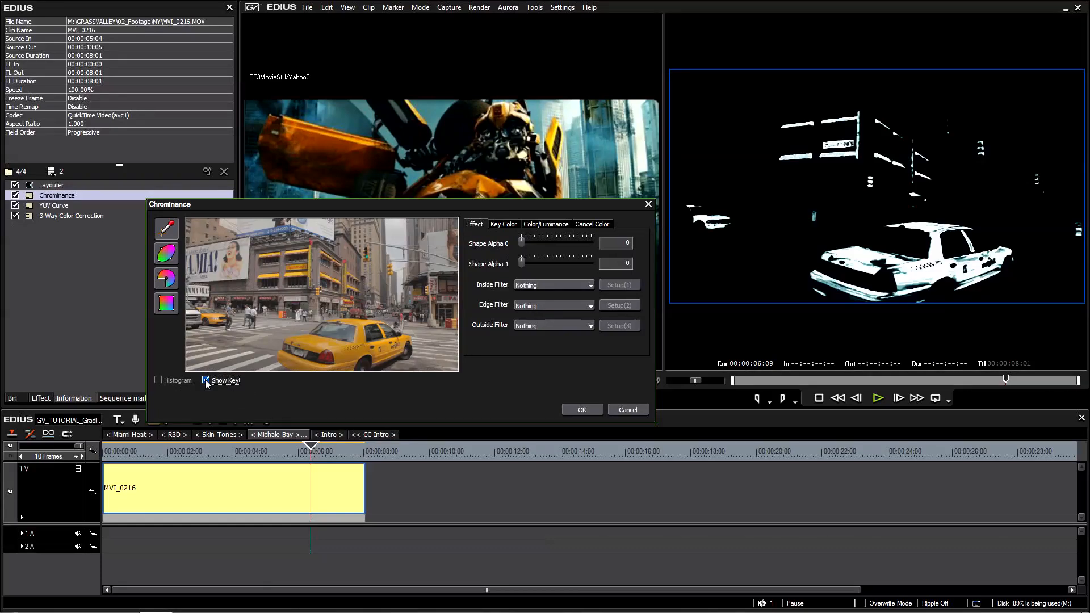
Set Shape Alpha 0 of the Chrominance key to 3.
left_click(504, 225)
left_click(536, 224)
left_click(593, 224)
left_click(542, 224)
left_click(503, 224)
left_click(479, 226)
mouse_move(522, 243)
left_mouse_down()
mouse_move(549, 241)
mouse_move(522, 248)
mouse_move(543, 247)
left_mouse_up()
type("3")
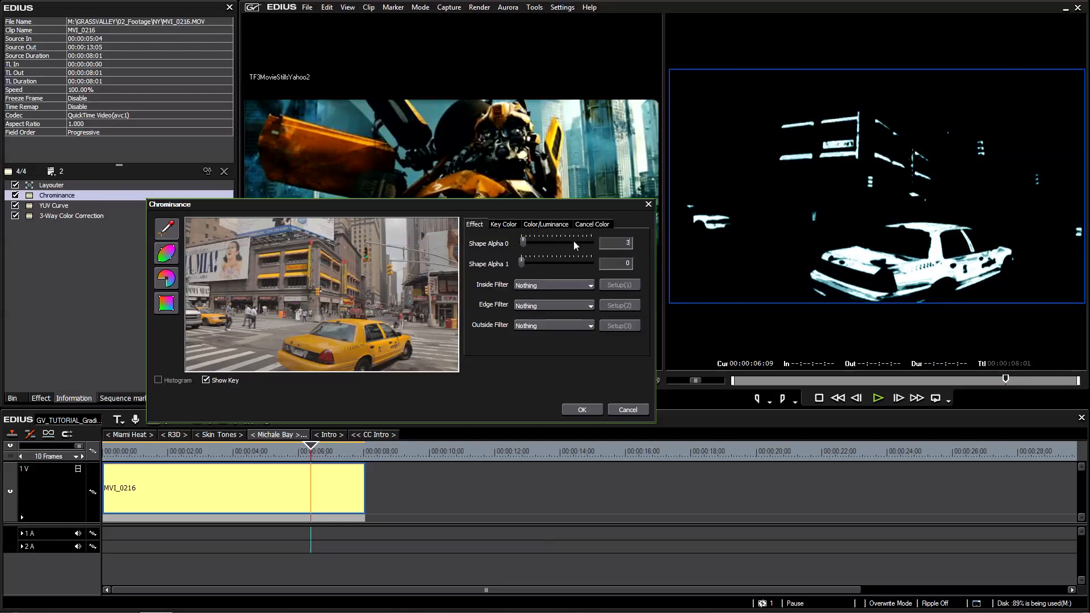
Resample the taxi's yellow and refine the key color to Y 135, U 74 and V 158.
left_click(505, 226)
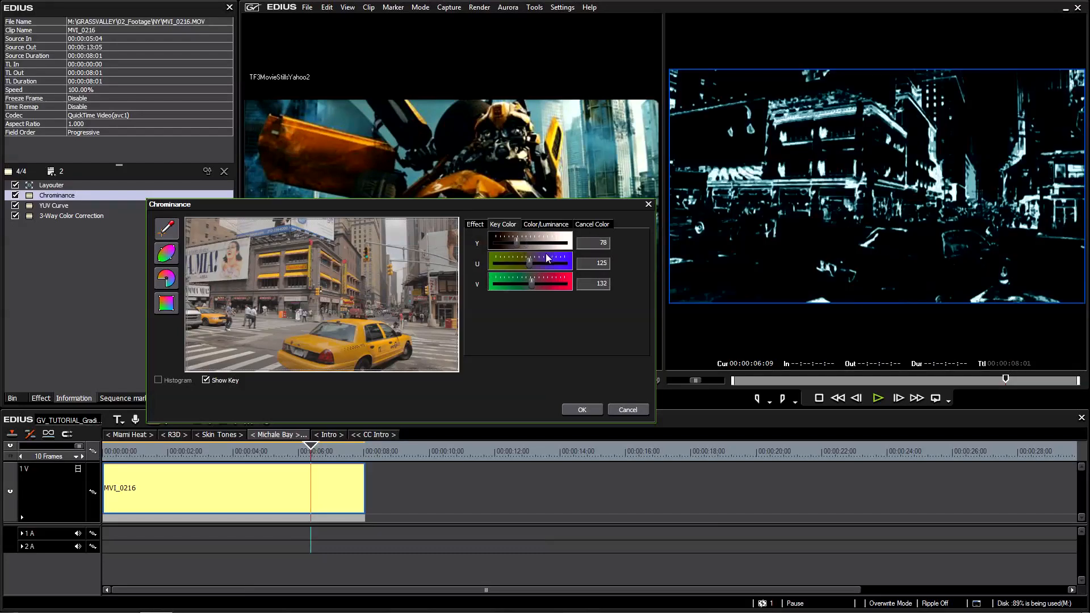
left_click(379, 343)
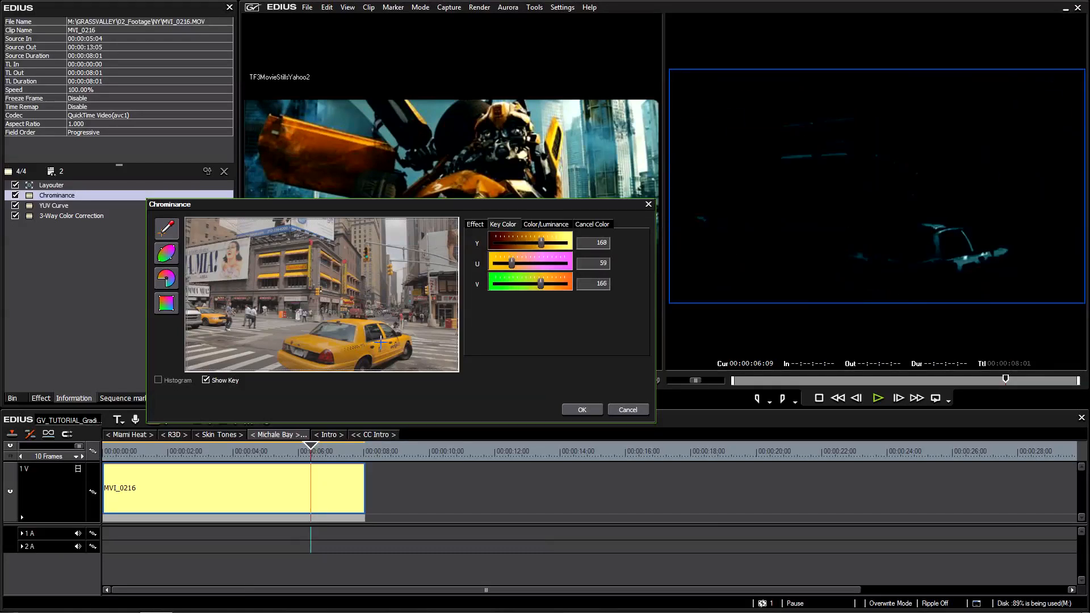
left_click_drag(361, 336, 355, 351)
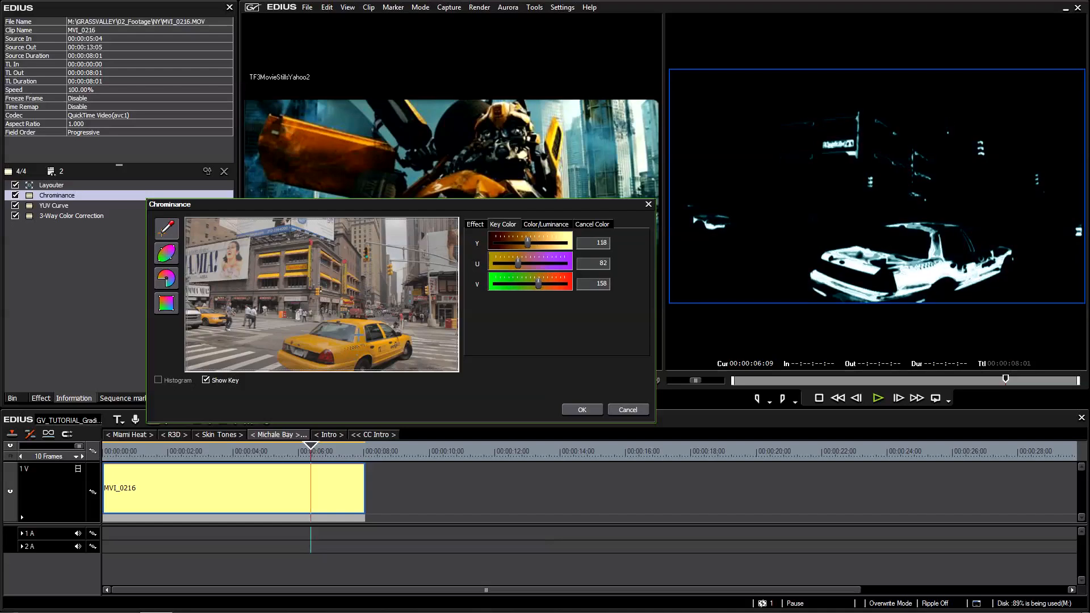
left_click(359, 337)
left_click_drag(530, 245, 540, 287)
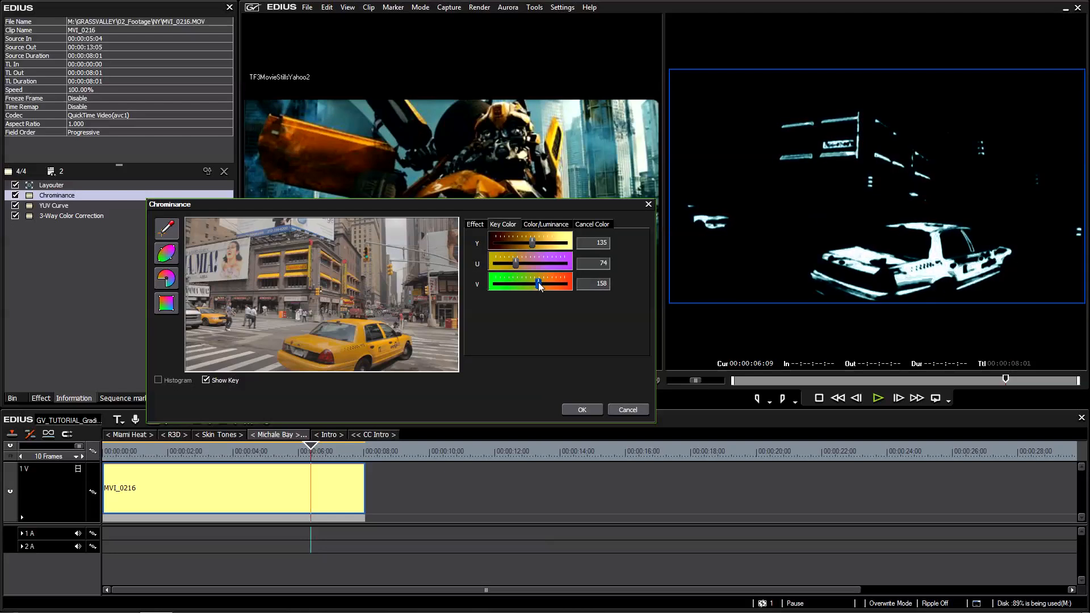
Set the key's Chroma base to 512 and Chroma range to 26, and turn off Show Key.
left_click(541, 226)
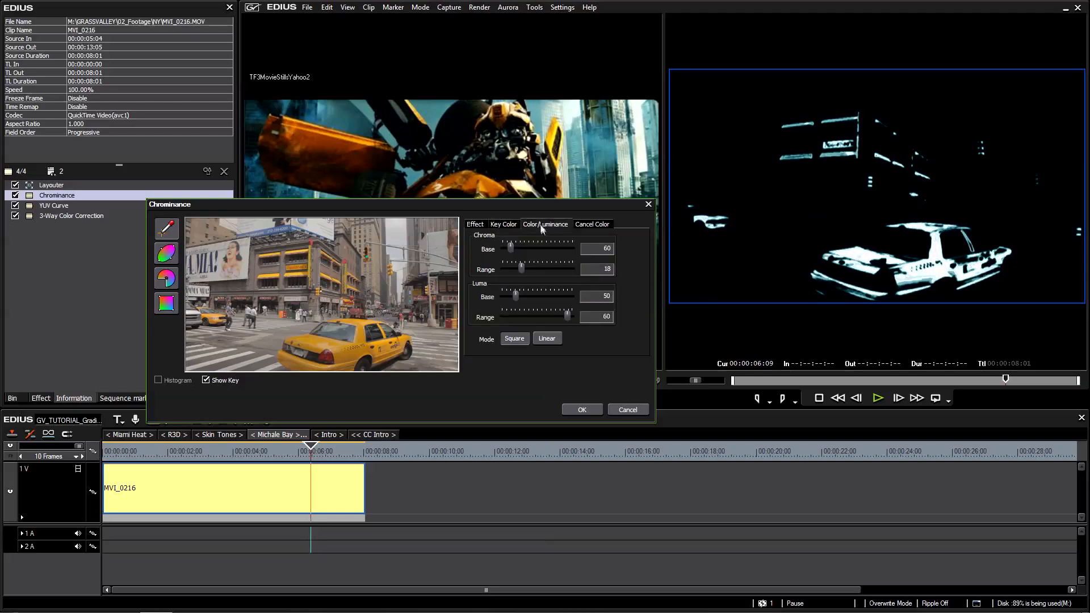
left_click_drag(510, 252, 573, 254)
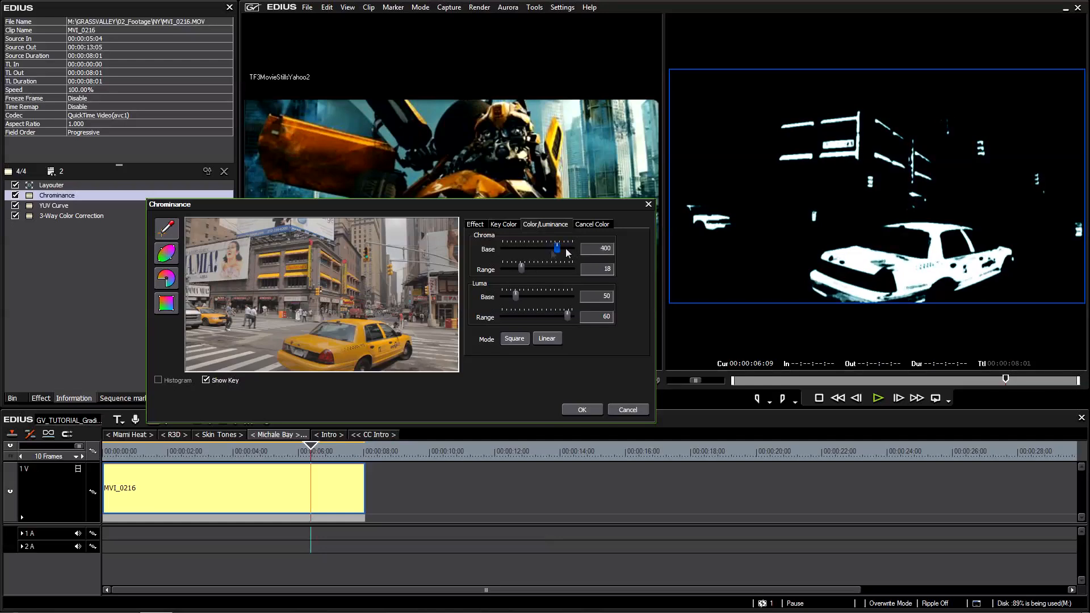
left_click_drag(521, 270, 537, 271)
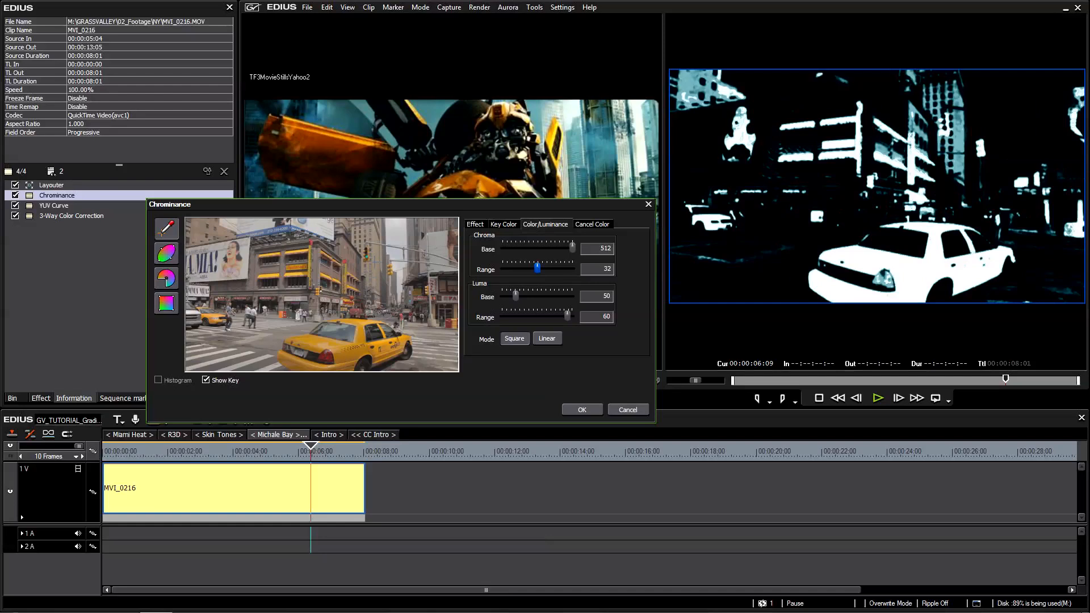
left_click_drag(538, 272, 529, 273)
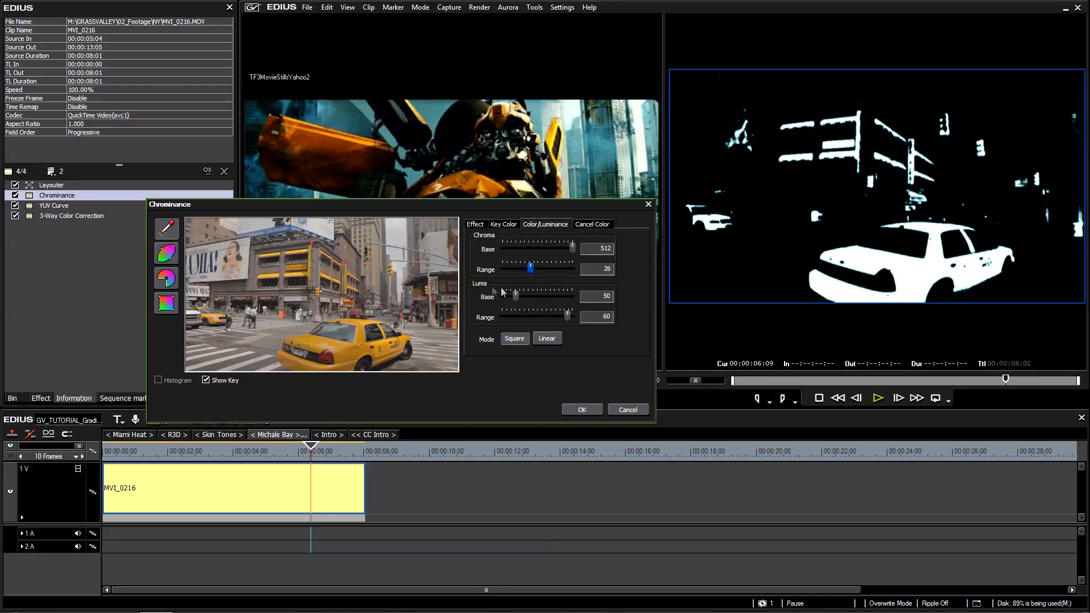
left_click(206, 379)
Assign 3-Way Color Correction as the Chrominance inside filter and open its setup.
left_click(478, 225)
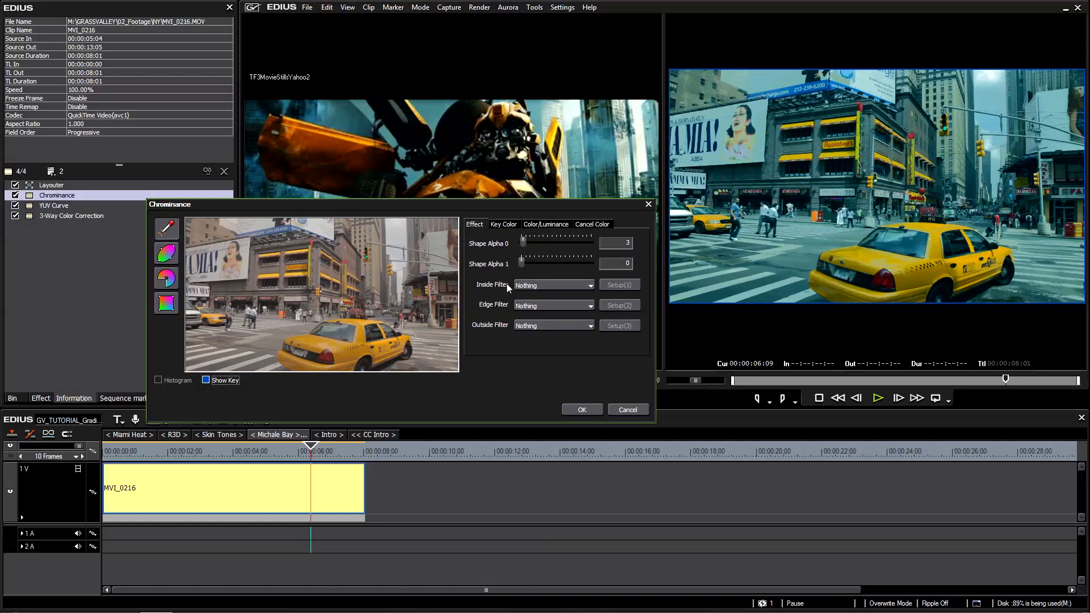
left_click(557, 285)
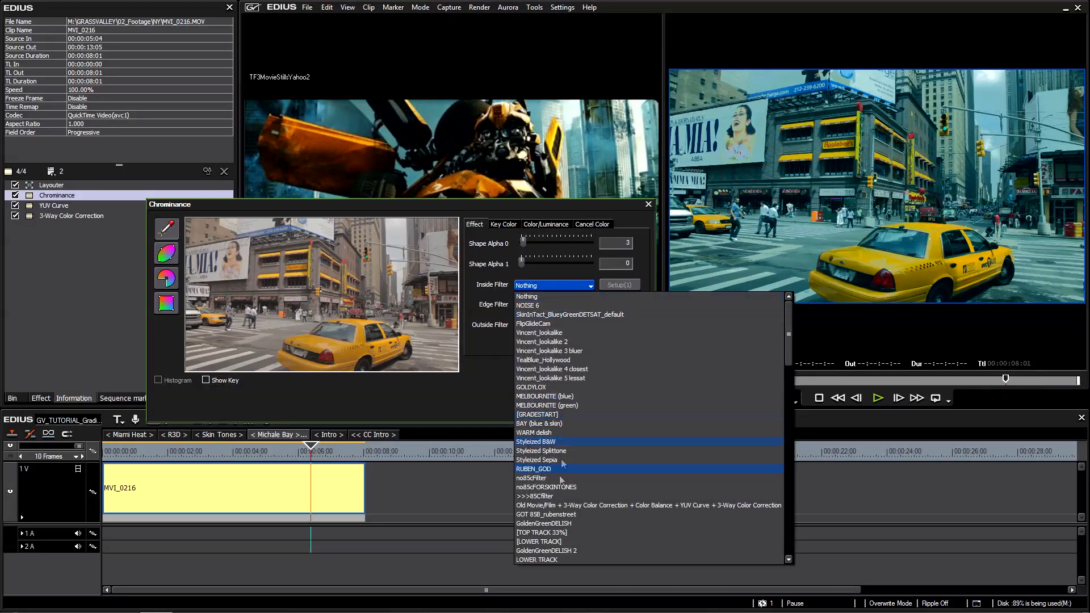
scroll(584, 525, "down", 4)
scroll(584, 523, "down", 8)
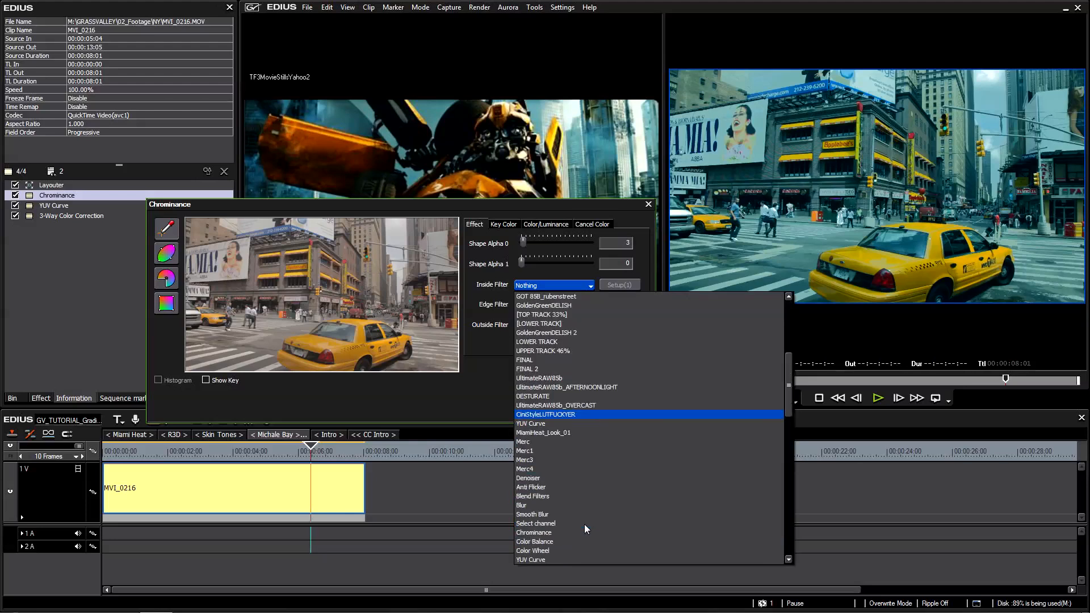
scroll(570, 522, "down", 4)
left_click(560, 523)
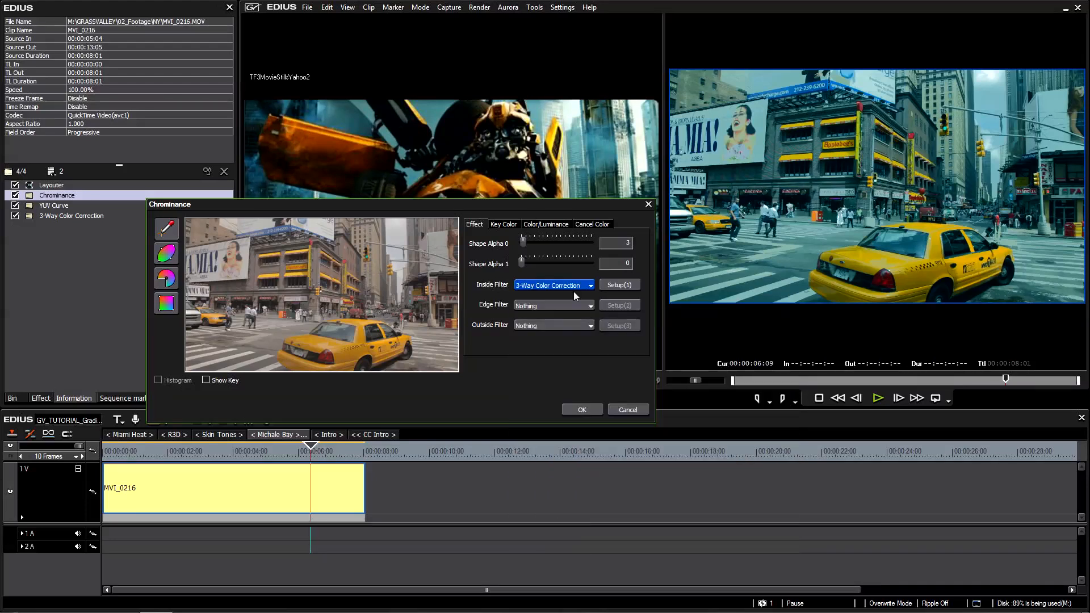
left_click(611, 286)
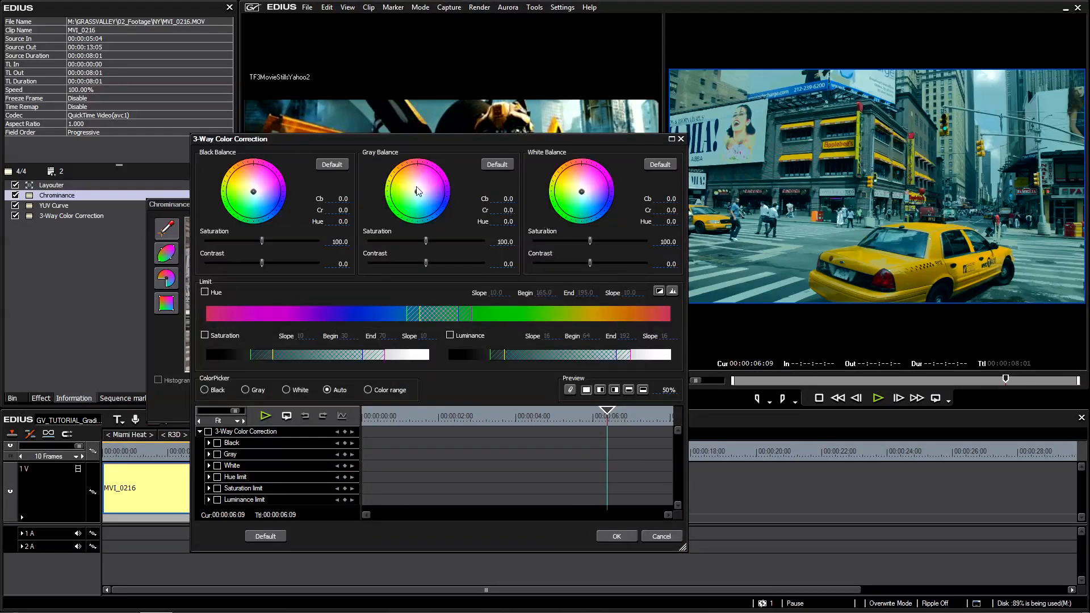
Shift the inside filter's gray balance to Cb -1.3 and Cr 16.3 with gray saturation 75.2, and set the preview to 100%.
mouse_move(418, 193)
left_mouse_down()
mouse_move(435, 181)
mouse_move(439, 214)
mouse_move(420, 227)
mouse_move(404, 210)
mouse_move(436, 197)
mouse_move(433, 217)
mouse_move(428, 183)
mouse_move(423, 192)
left_mouse_up()
left_click_drag(439, 139, 550, 261)
left_click_drag(527, 310, 524, 307)
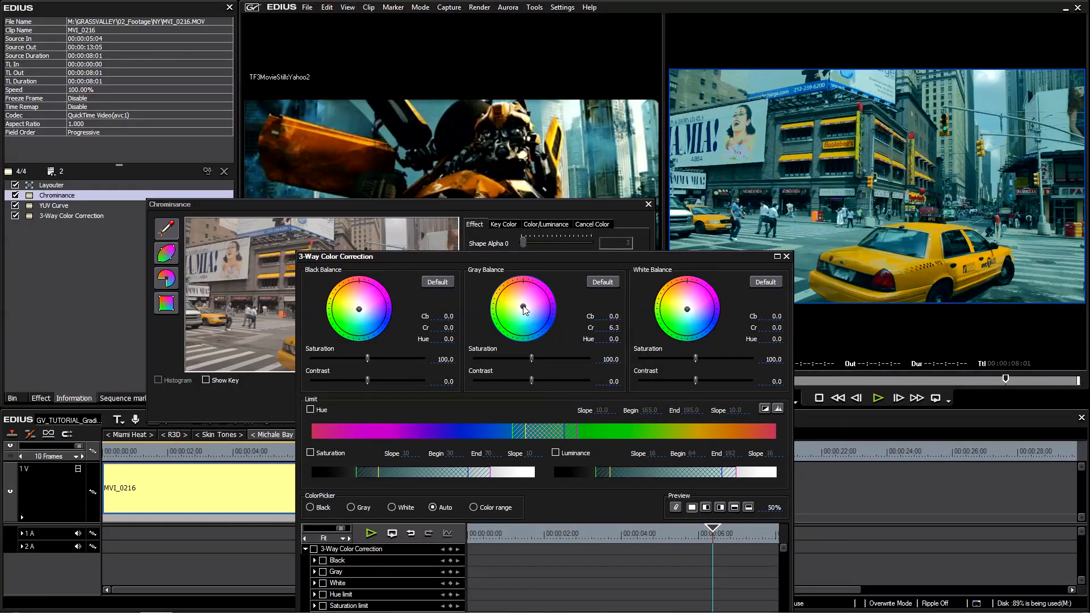
left_click_drag(526, 310, 524, 309)
left_click_drag(531, 360, 519, 361)
left_click_drag(522, 306, 523, 305)
left_click_drag(578, 256, 581, 110)
left_click(706, 365)
left_click_drag(776, 363, 745, 236)
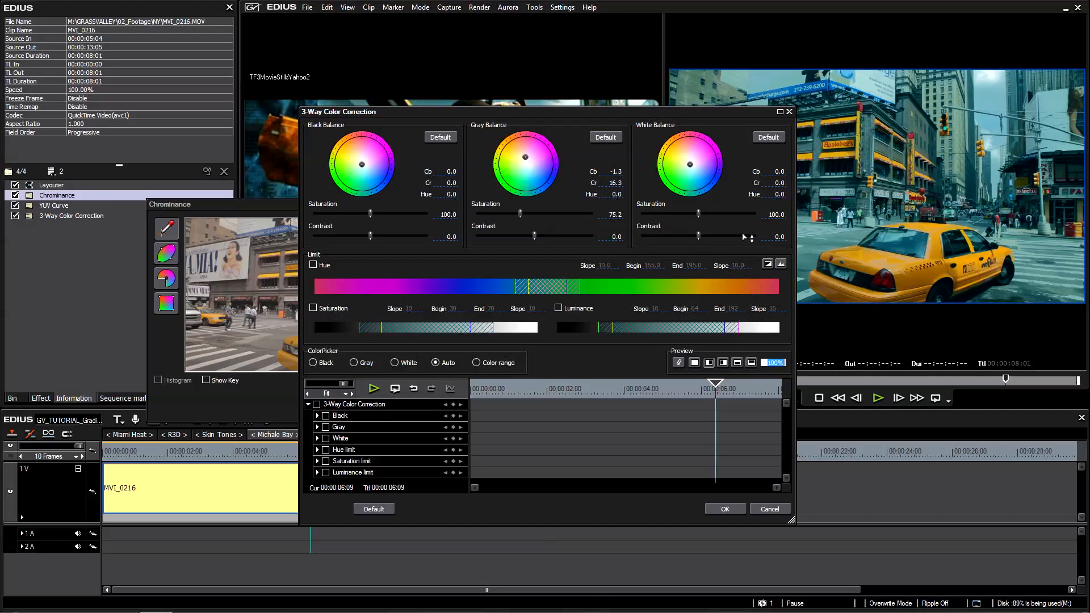
Apply the inside filter and Chrominance settings, and move the playhead to 00:00:06:14 to check the taxi's color.
left_click(720, 509)
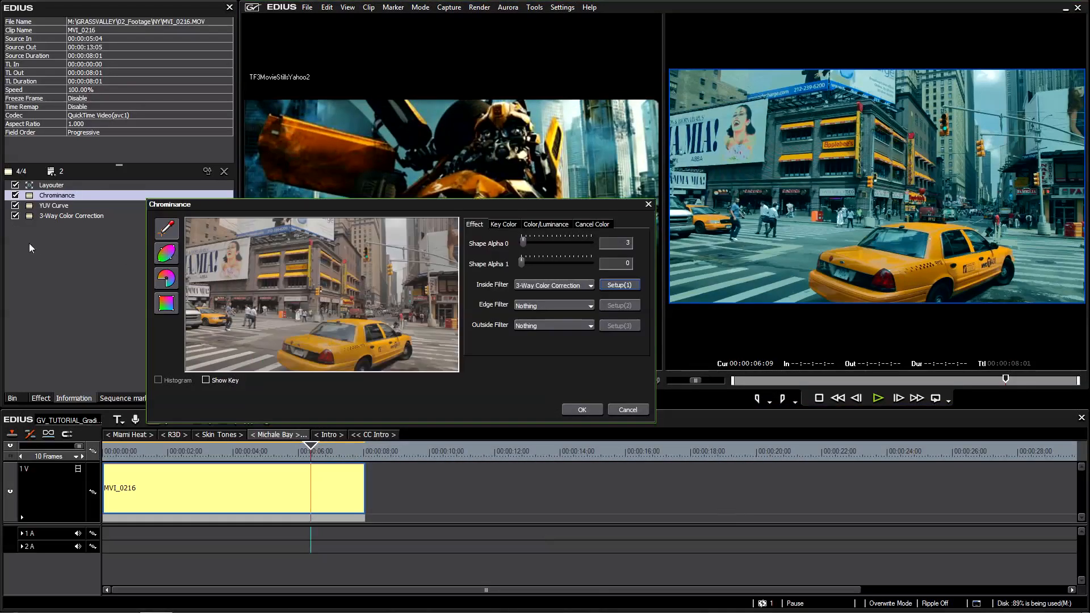
left_click(582, 410)
left_click_drag(296, 450, 318, 448)
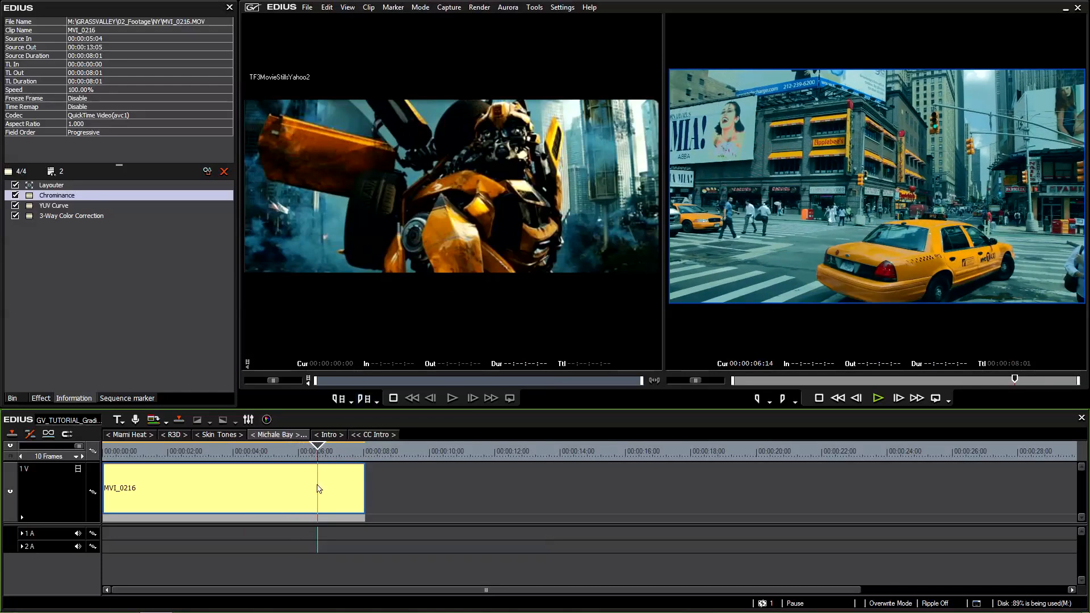
Shift the white balance slightly toward warm in MVI_0216's 3-Way Color Correction, apply it, and check the frame at 00:00:06:15.
left_click(59, 216)
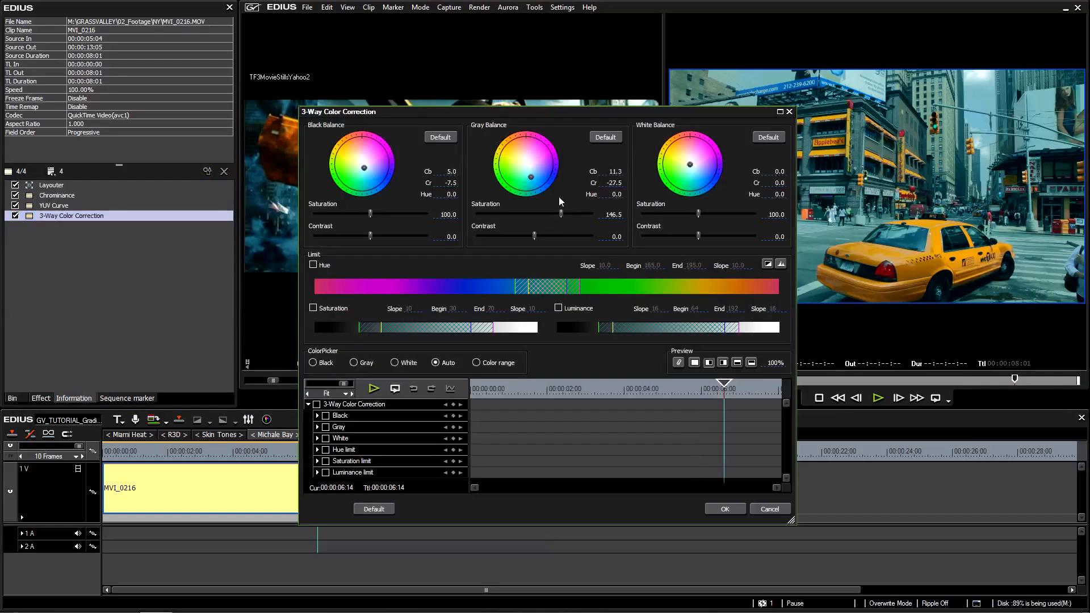
left_click_drag(690, 115, 554, 216)
left_click(554, 264)
left_click_drag(556, 267, 551, 262)
left_click_drag(567, 219, 559, 128)
left_click(580, 514)
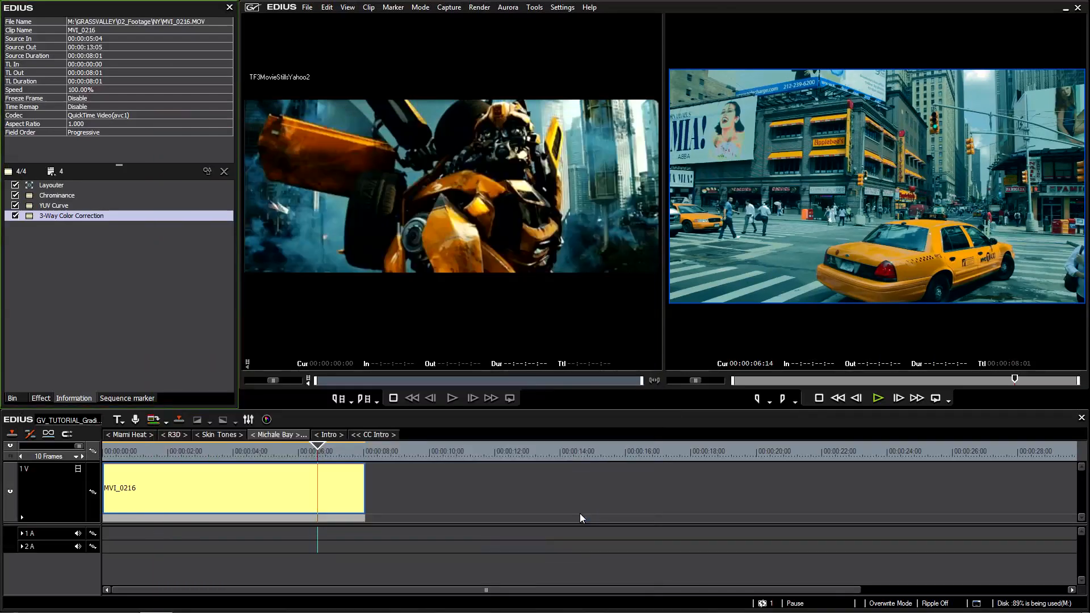
mouse_move(338, 452)
left_mouse_down()
mouse_move(210, 448)
mouse_move(318, 457)
left_mouse_up()
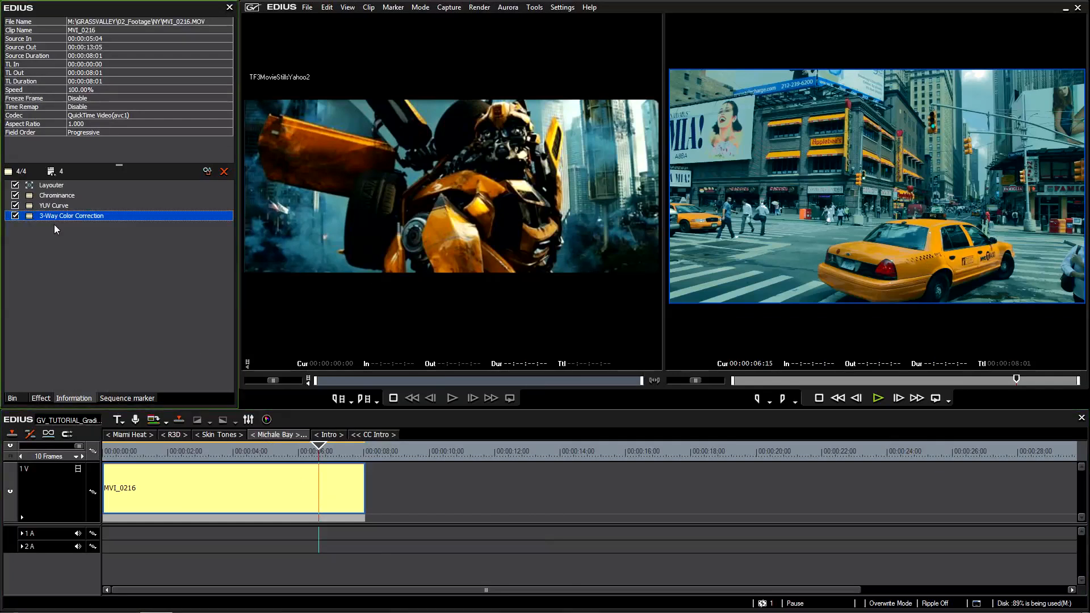
Save the clip's Chrominance, YUV Curve and 3-Way Color Correction filters together as one current user preset.
left_click(65, 200, "shift")
left_click_drag(95, 244, 56, 202)
right_click(68, 217)
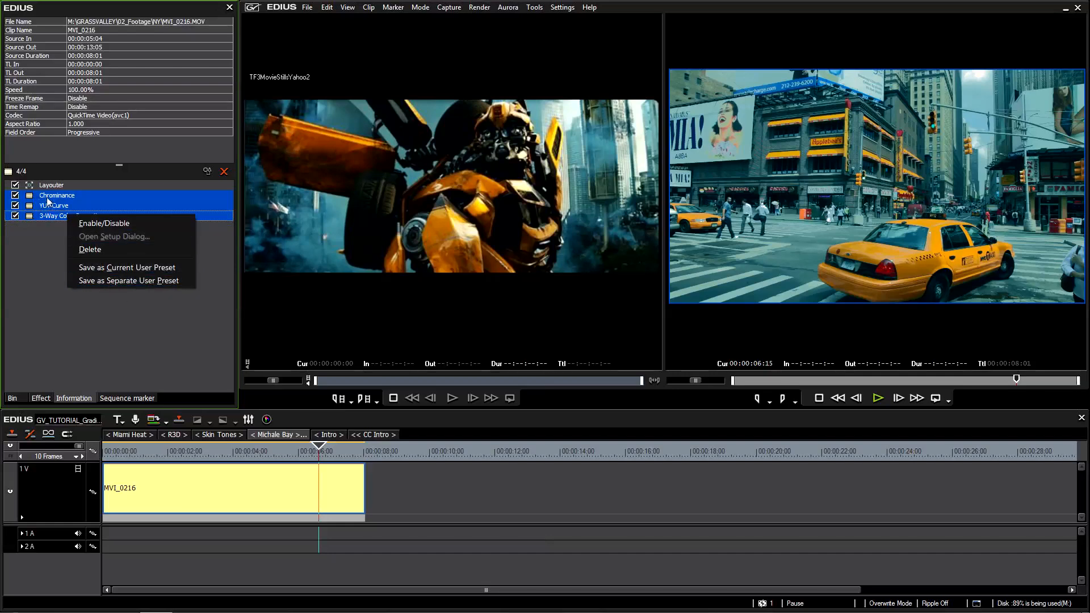
left_click(134, 268)
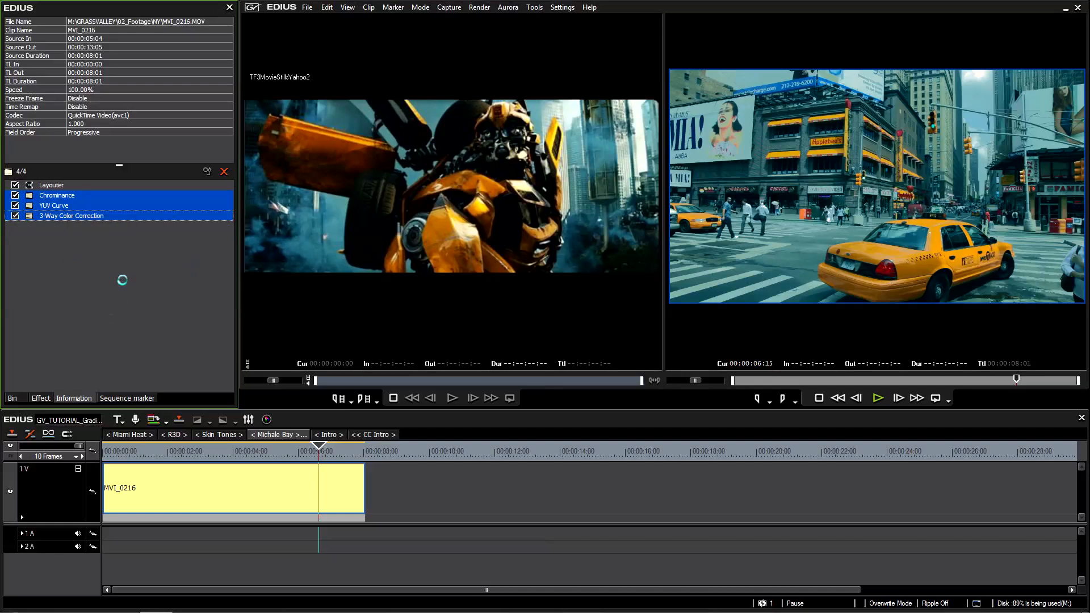
Rename the saved combined filter preset as "bumblebee yellow" and move the playhead to 00:00:05:12.
left_click(41, 398)
key("F2")
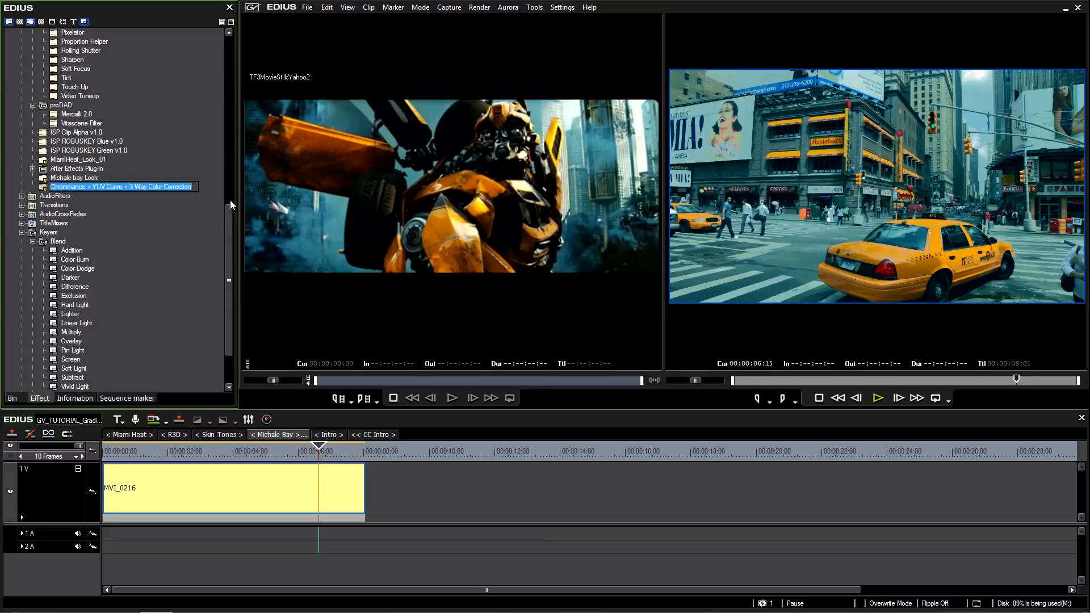
type("bumblebee yell")
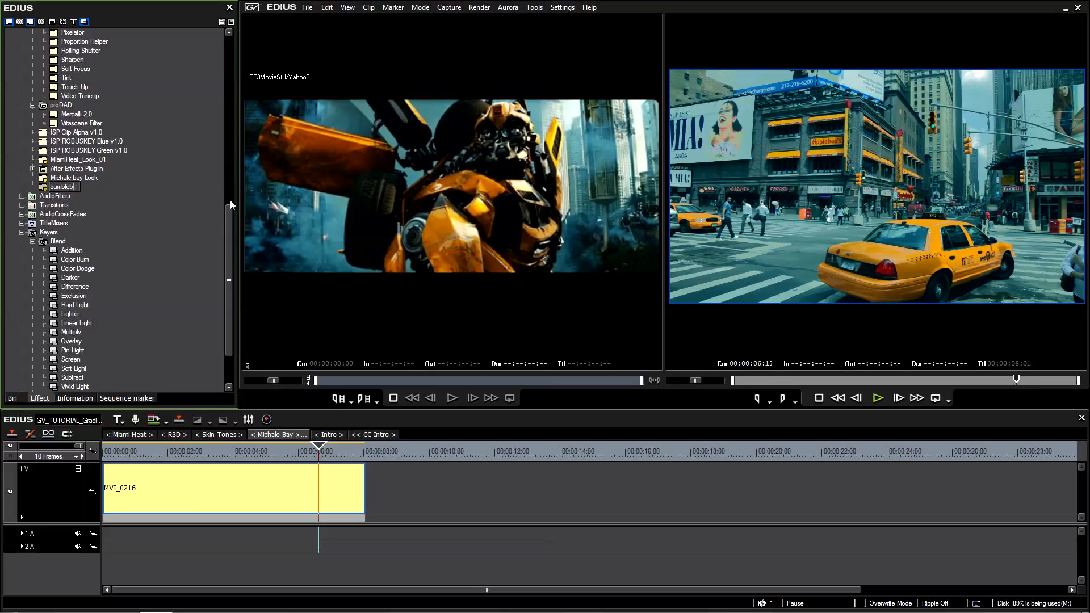
type("ow")
key("Return")
left_click_drag(308, 455, 281, 454)
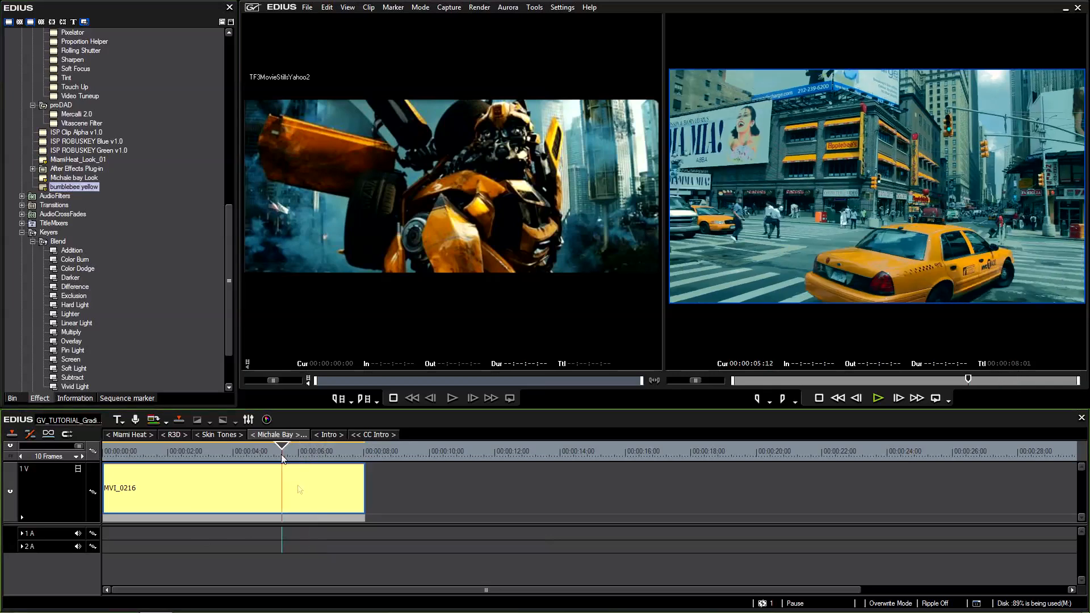
Load MVI_0271 from the NY(29.97p) footage folder and place it directly after MVI_0216, with the playhead at 00:00:09:08.
left_click(12, 399)
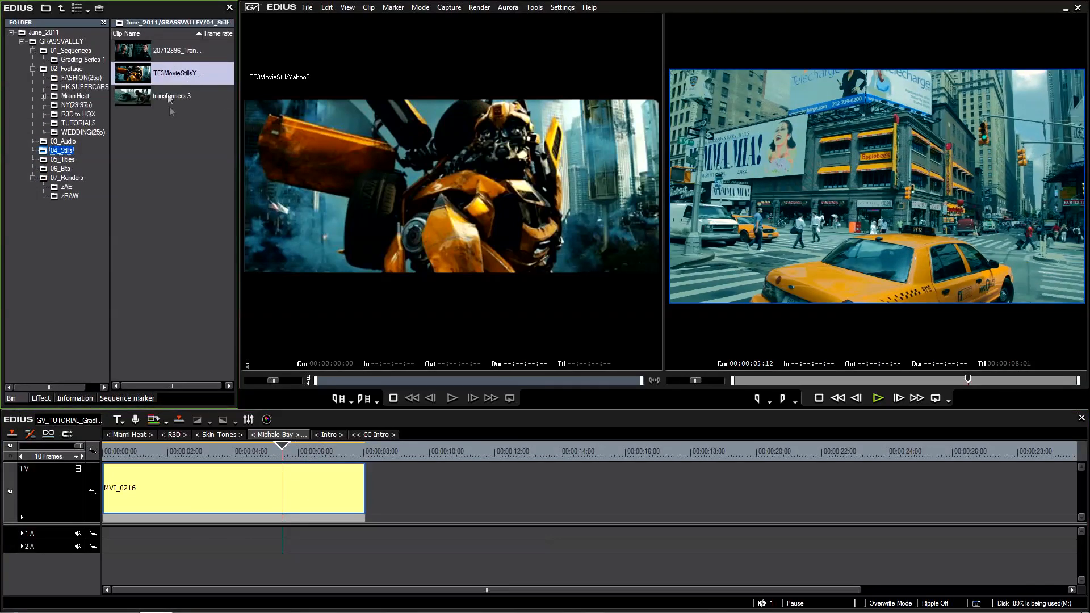
left_click(78, 105)
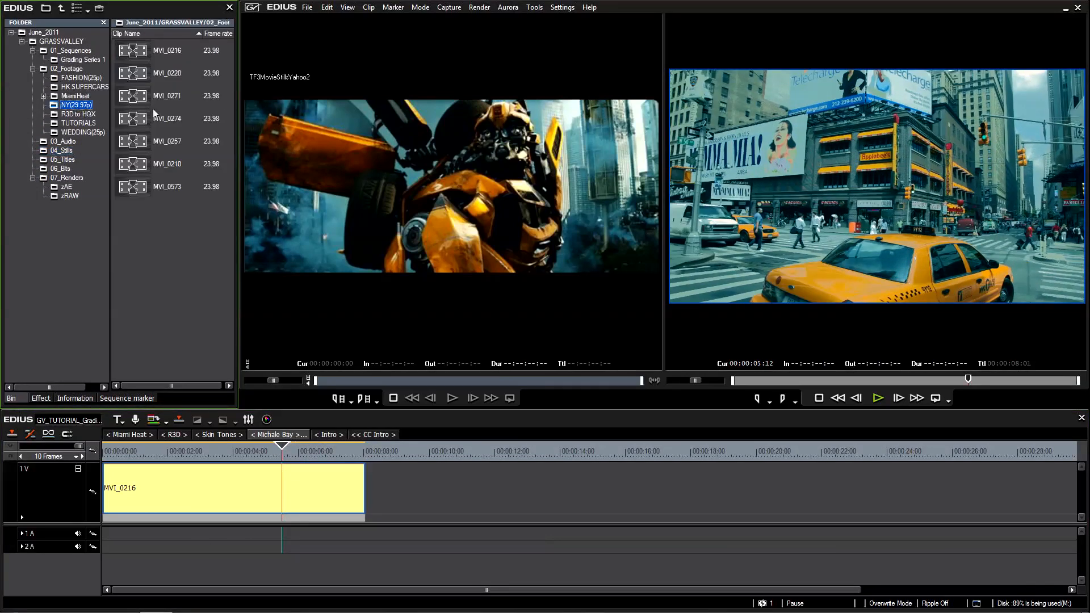
double_click(134, 77)
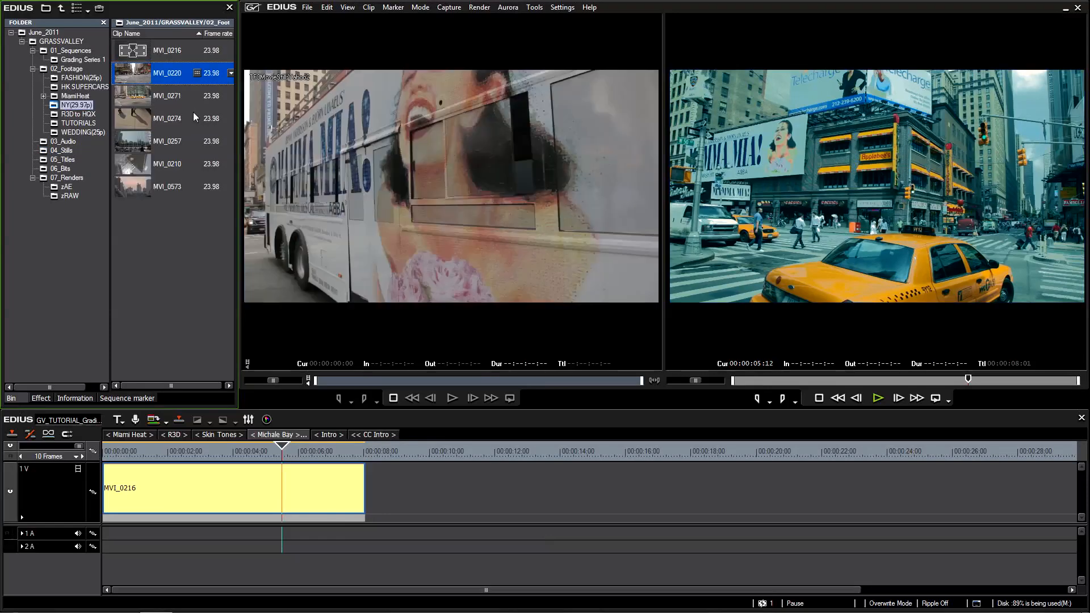
double_click(132, 97)
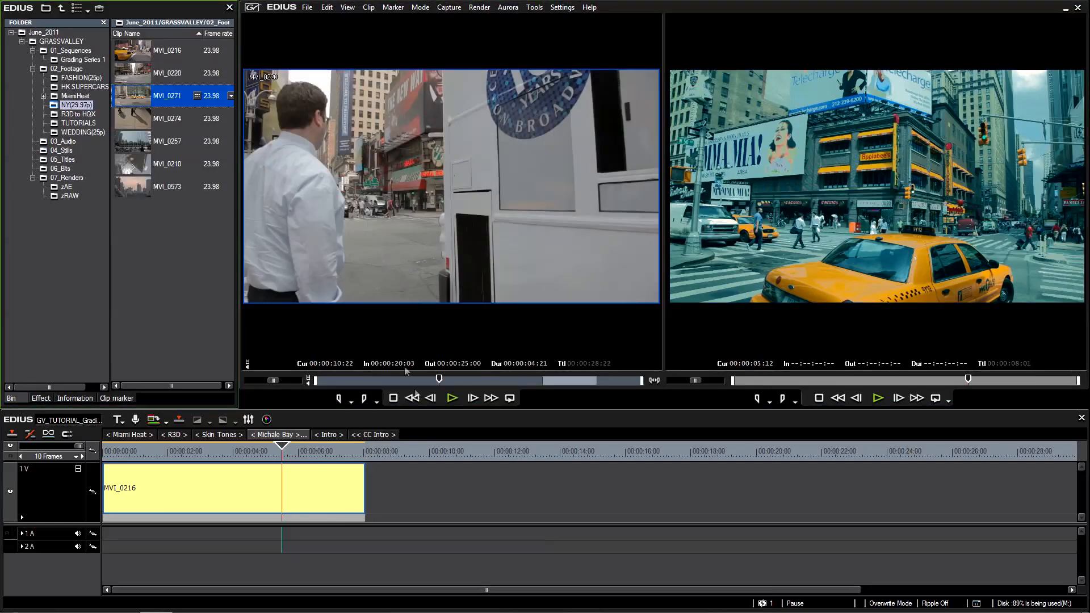
left_click(488, 380)
mouse_move(504, 329)
left_mouse_down()
mouse_move(408, 498)
mouse_move(369, 499)
left_mouse_up()
left_click(408, 453)
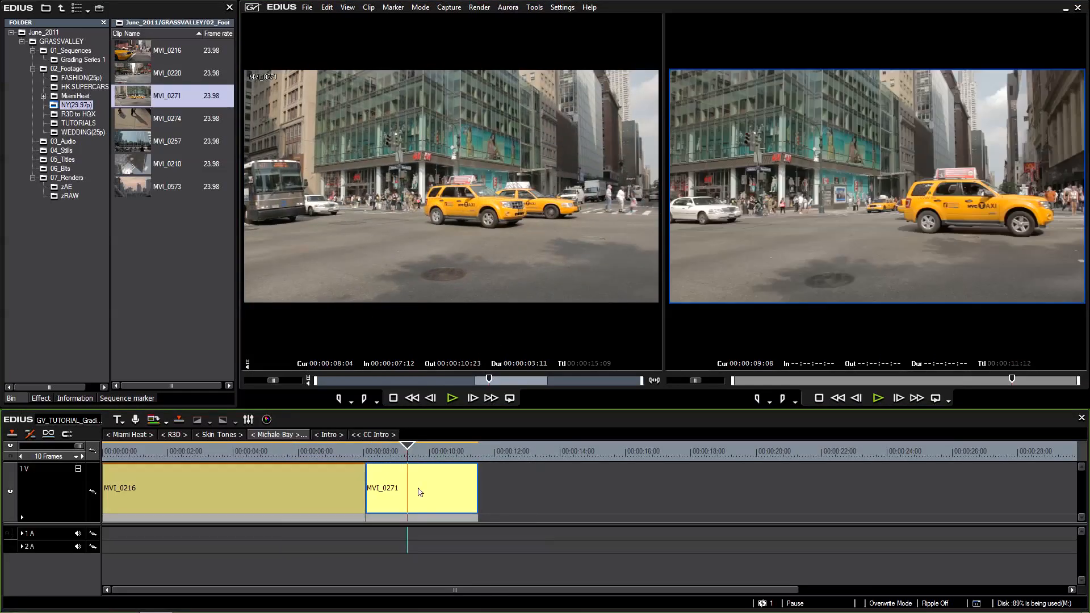
Apply the bumblebee yellow preset to the MVI_0271 clip on the timeline.
left_click(327, 494)
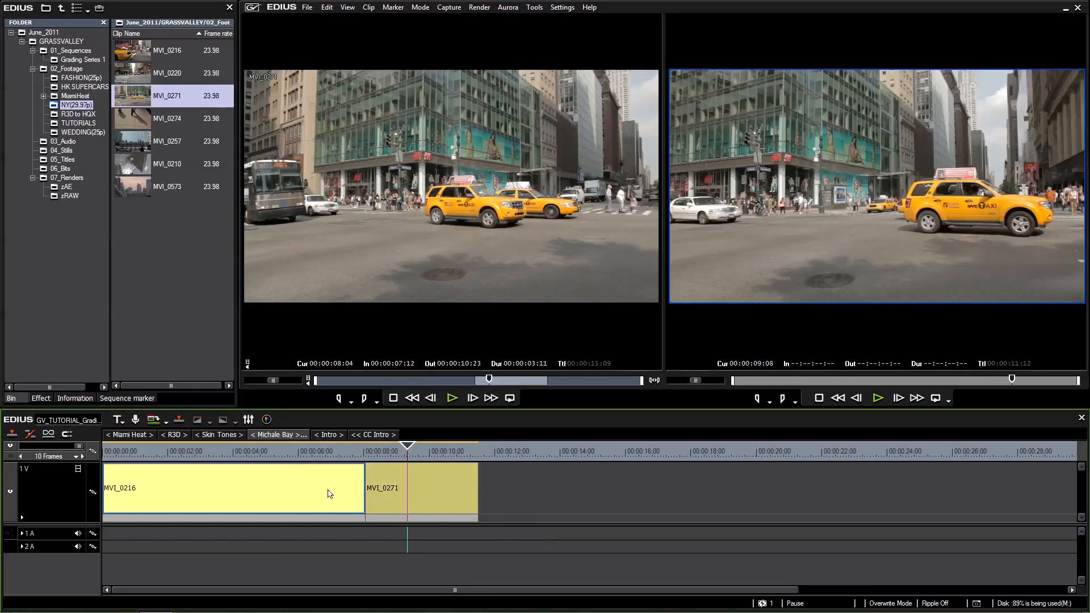
left_click(41, 398)
left_click_drag(80, 189, 401, 478)
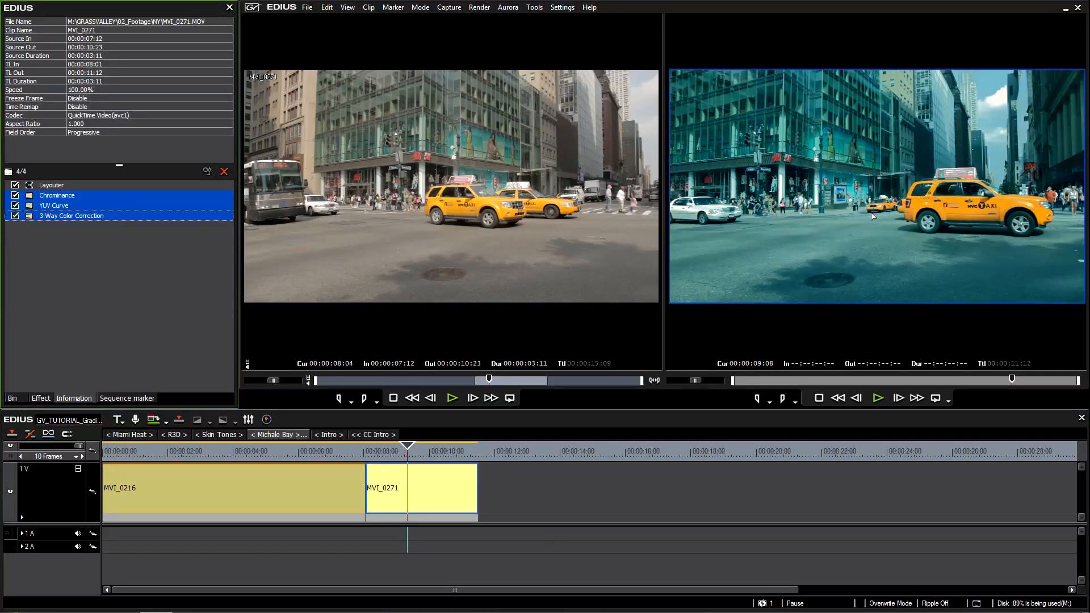
Play and scrub through MVI_0271 to review the applied grade on the taxis and street, ending at 00:00:09:18.
left_click_drag(401, 449, 377, 451)
key("space")
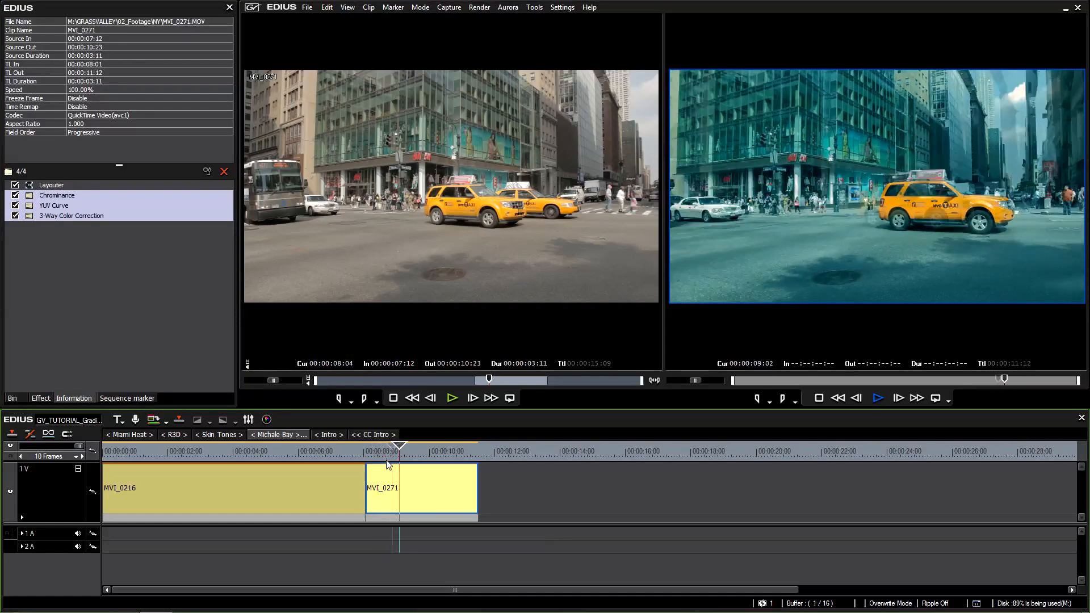
left_click(455, 452)
left_click_drag(451, 453, 421, 450)
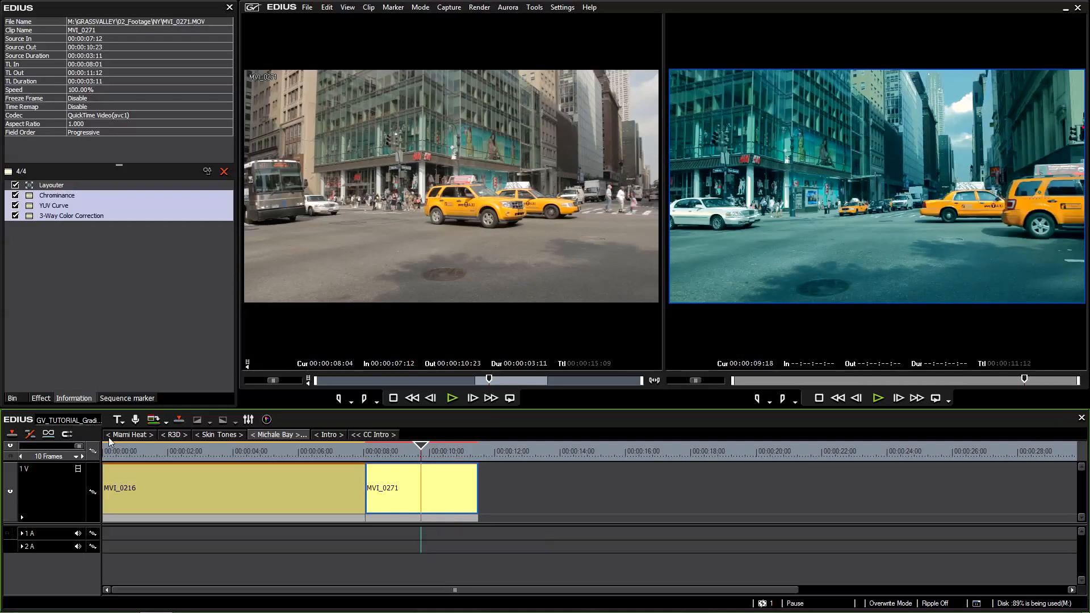
left_click(13, 399)
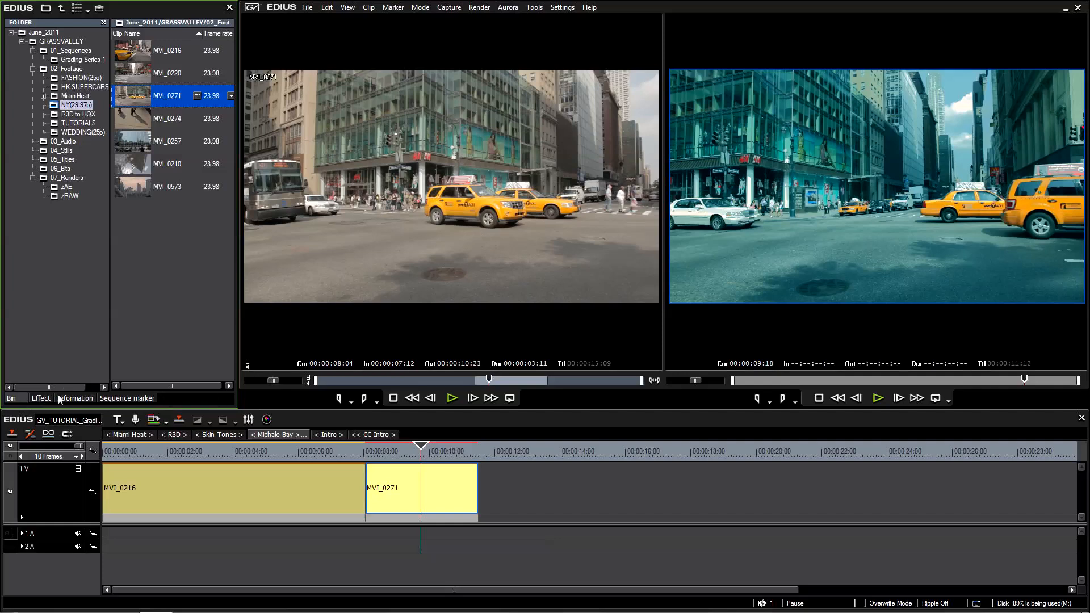
left_click(430, 497)
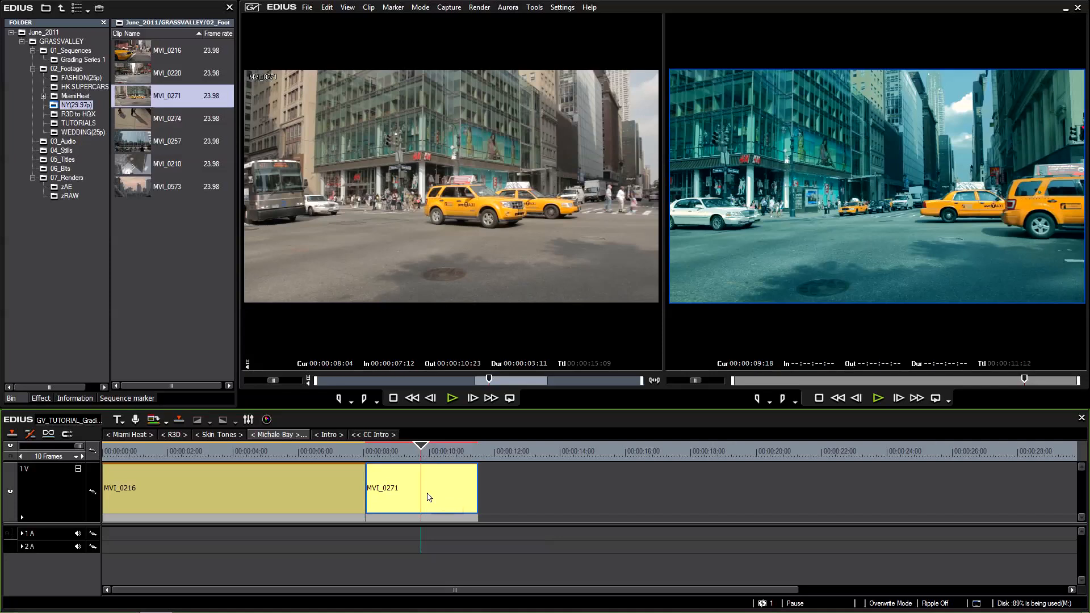